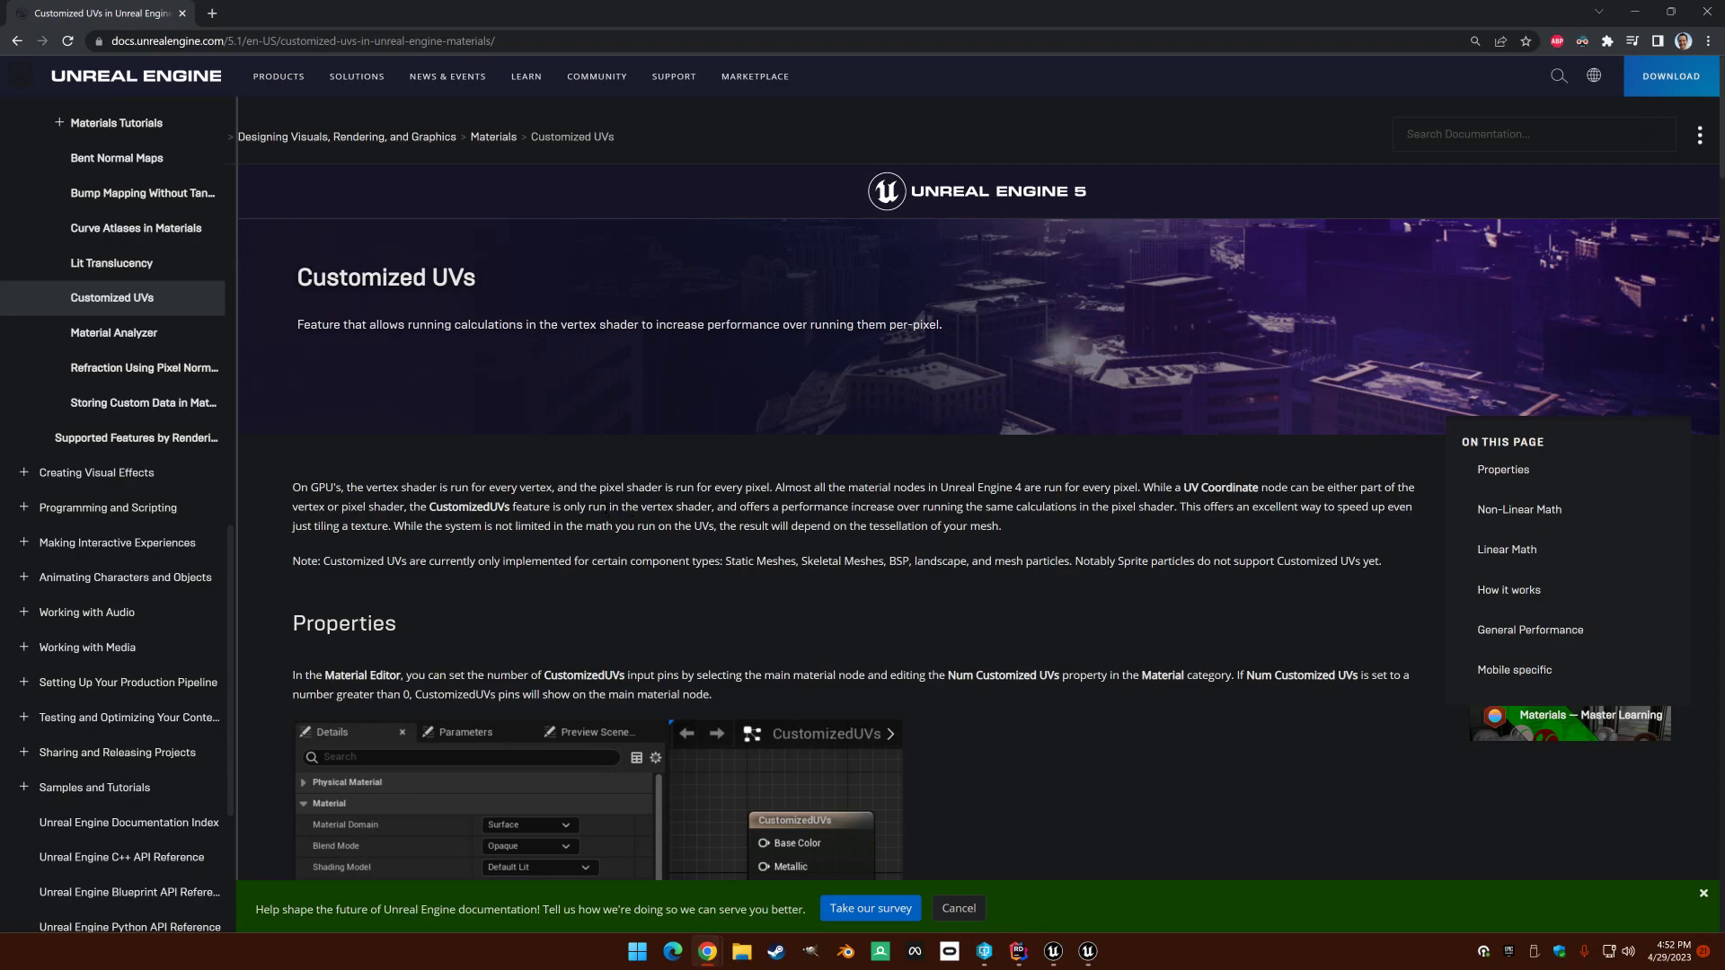
# Step: Read through the Customized UVs documentation page, from its properties and math sections to the mobile-specific notes and cave material example
pyautogui.scroll(-5, 609, 505)
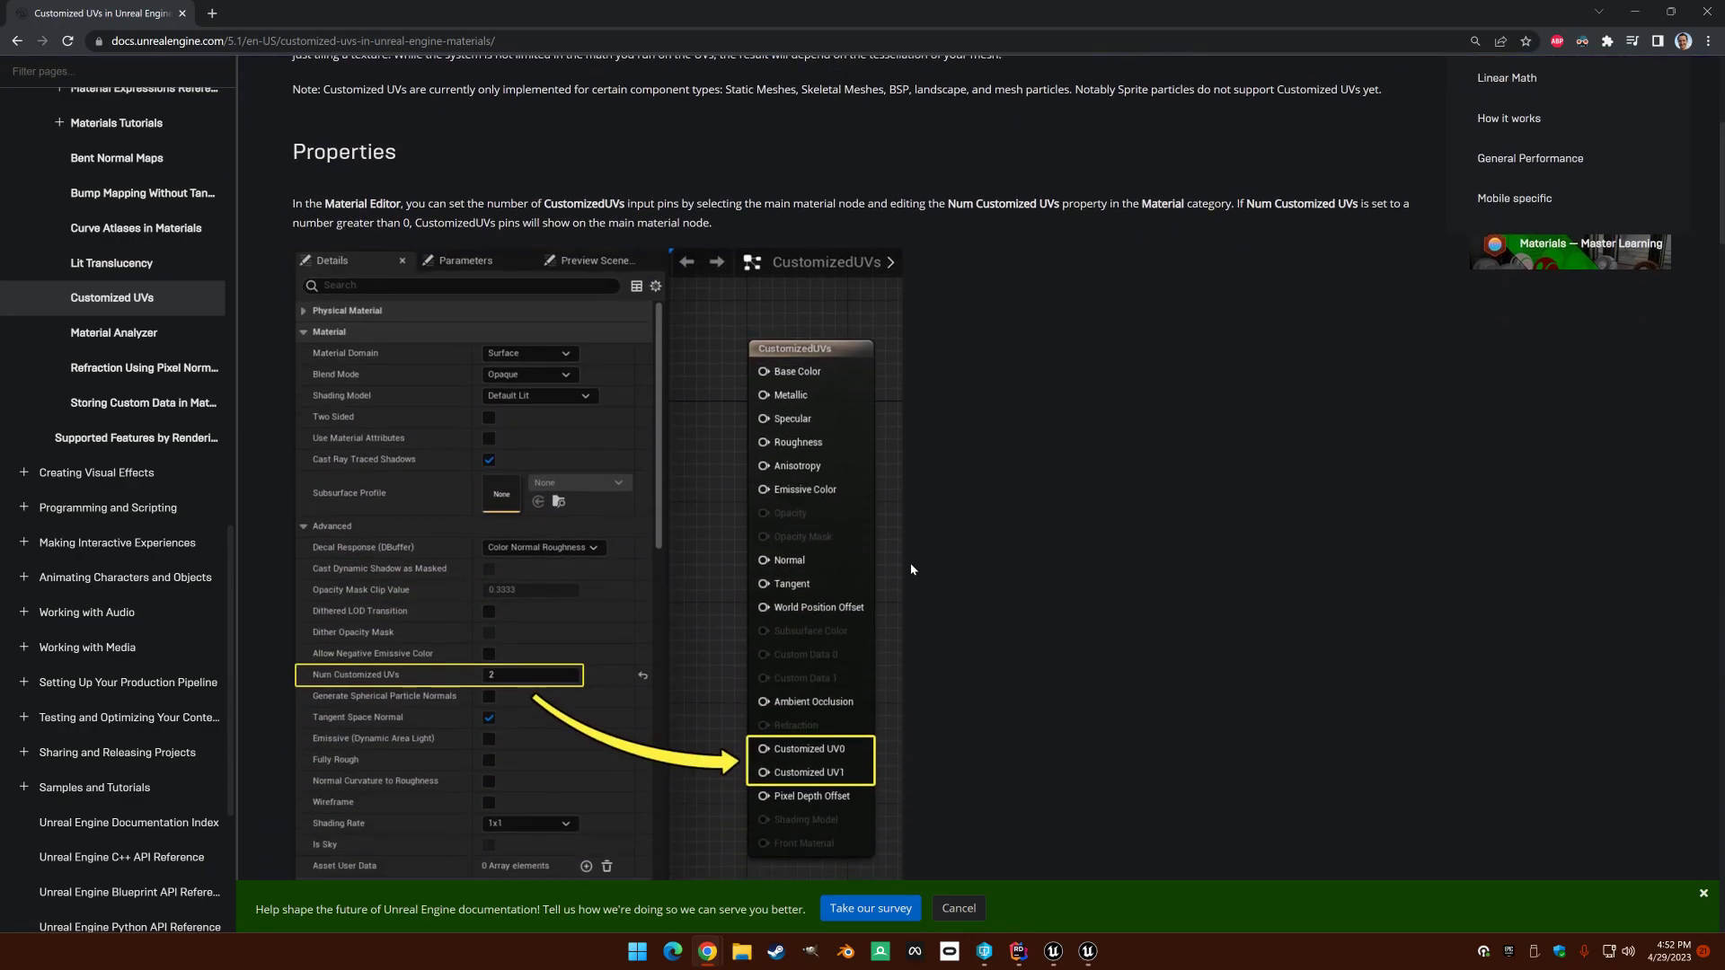
pyautogui.scroll(-2, 922, 580)
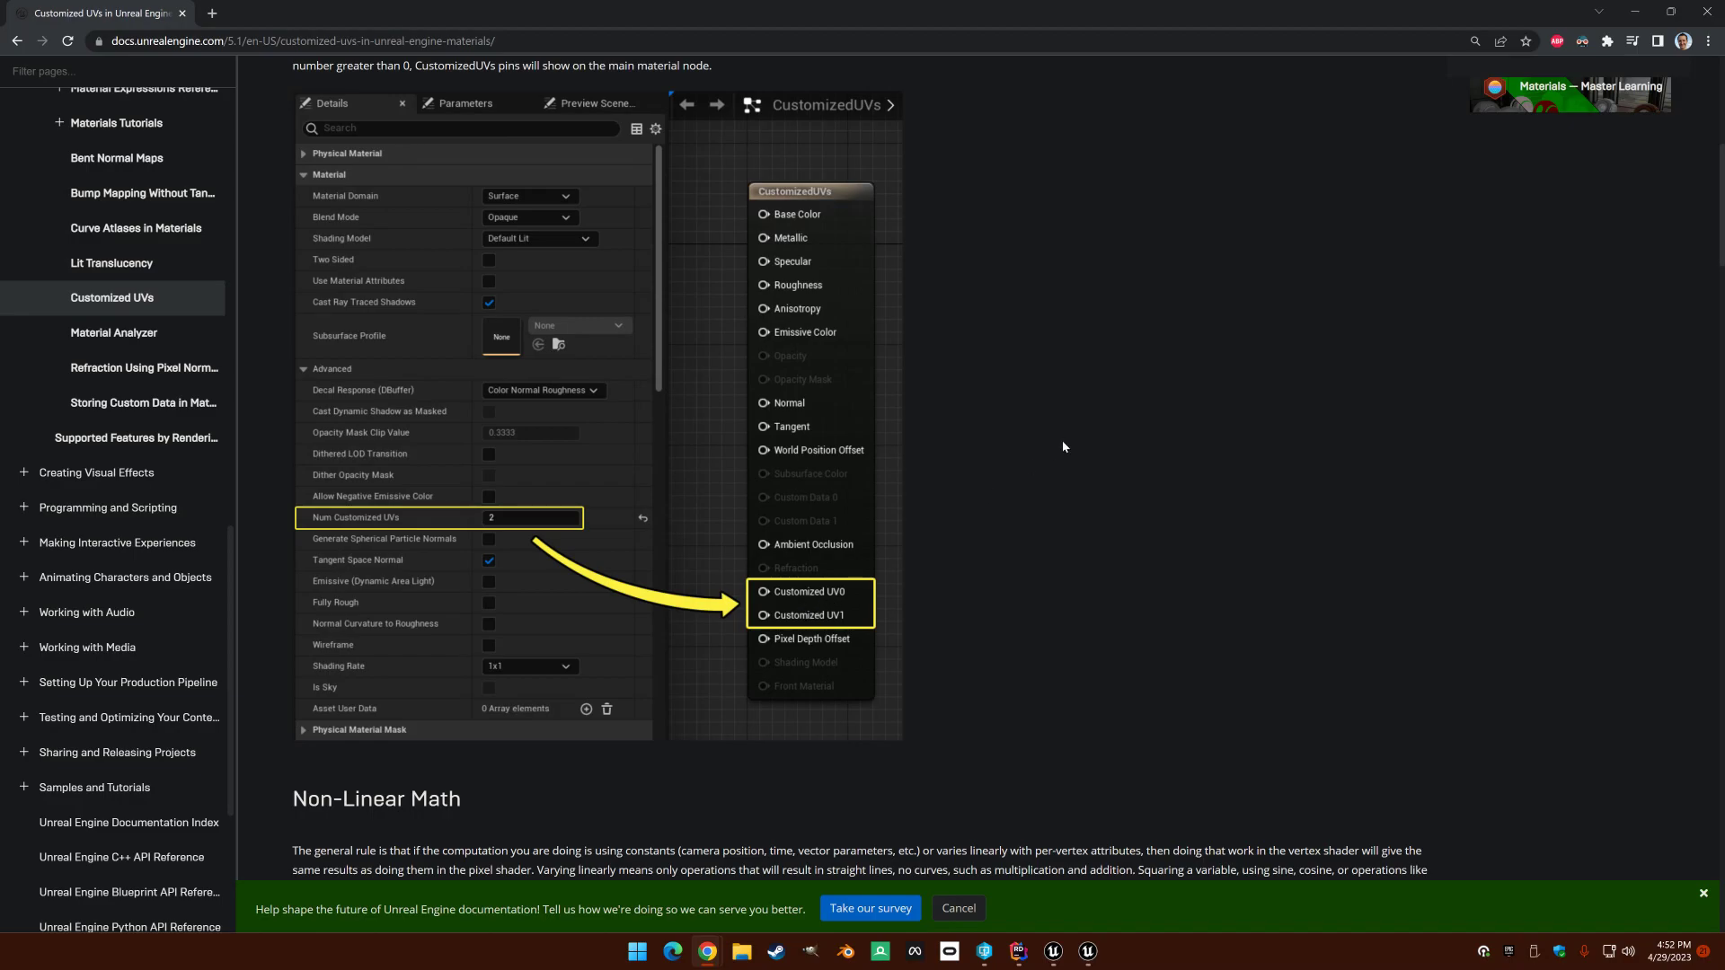
pyautogui.scroll(-7, 835, 593)
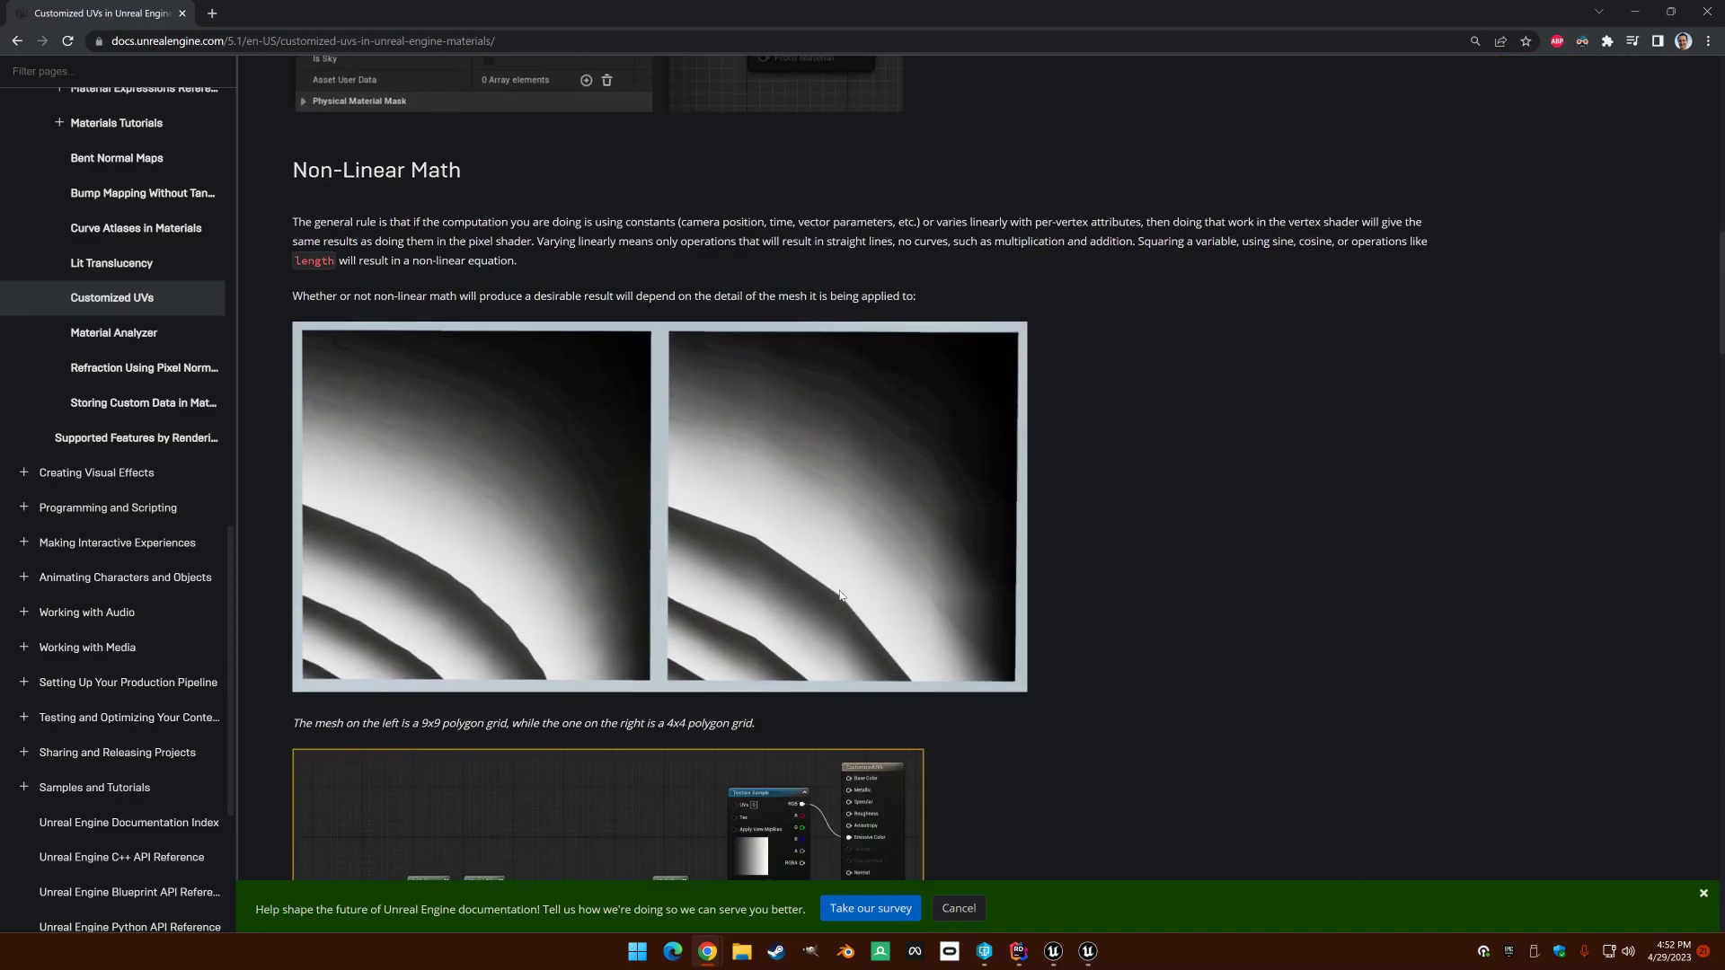
pyautogui.scroll(-4, 840, 595)
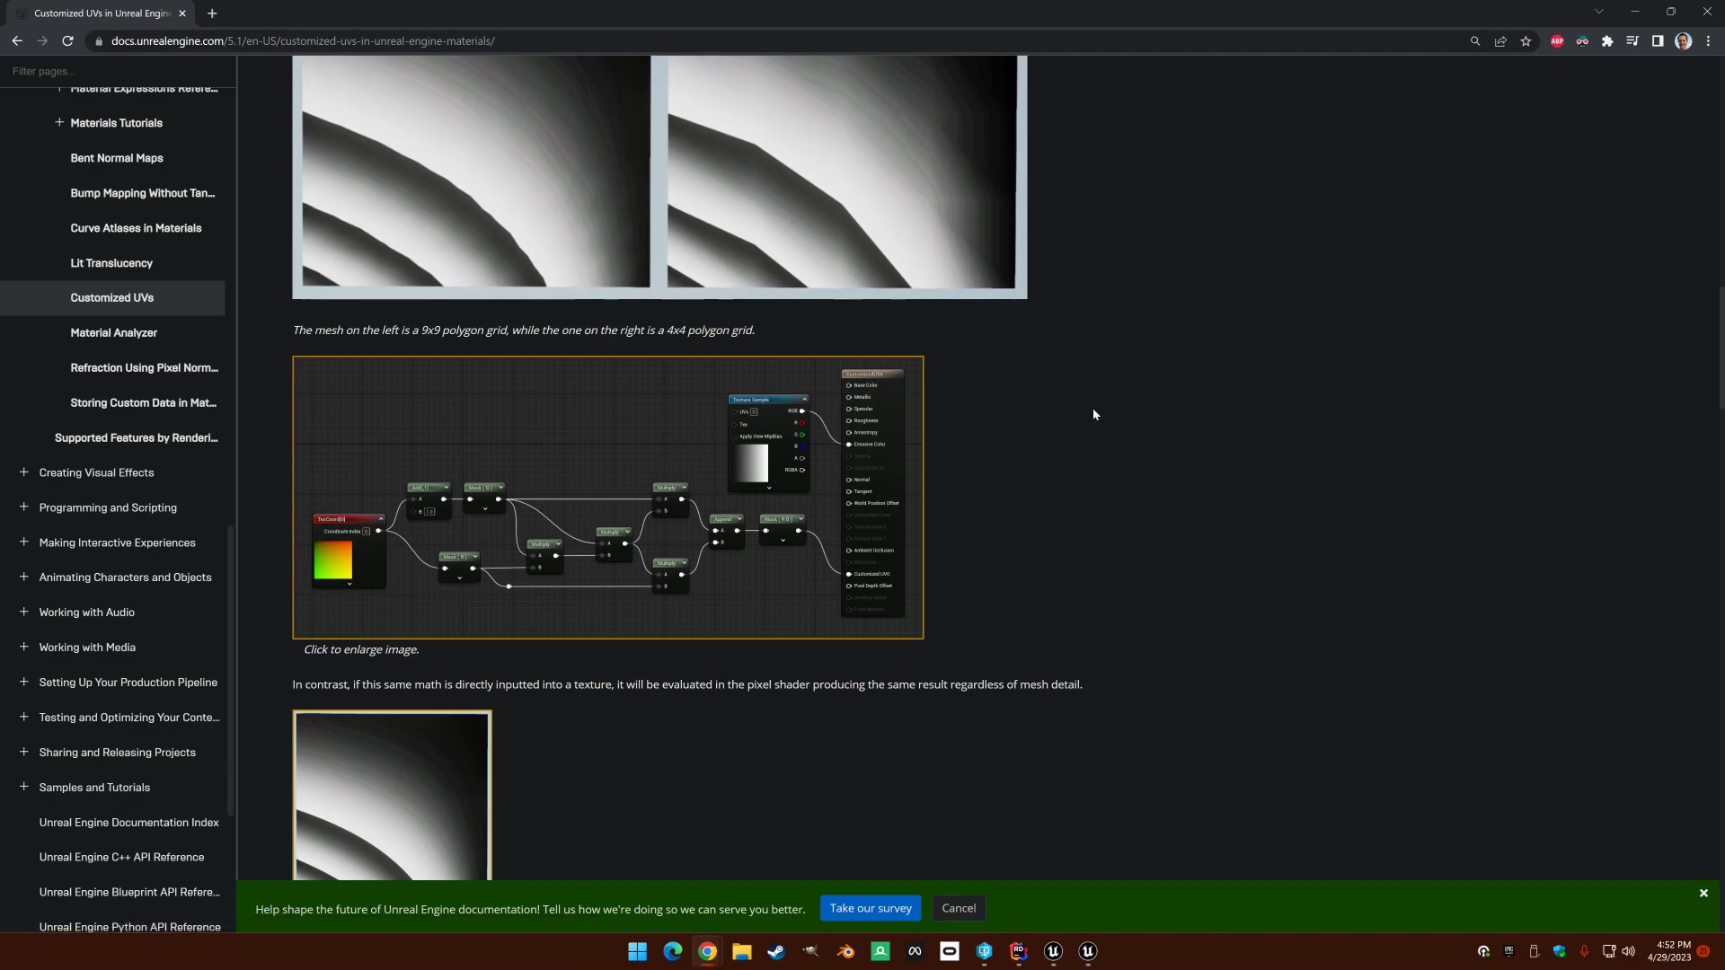
pyautogui.scroll(-15, 996, 419)
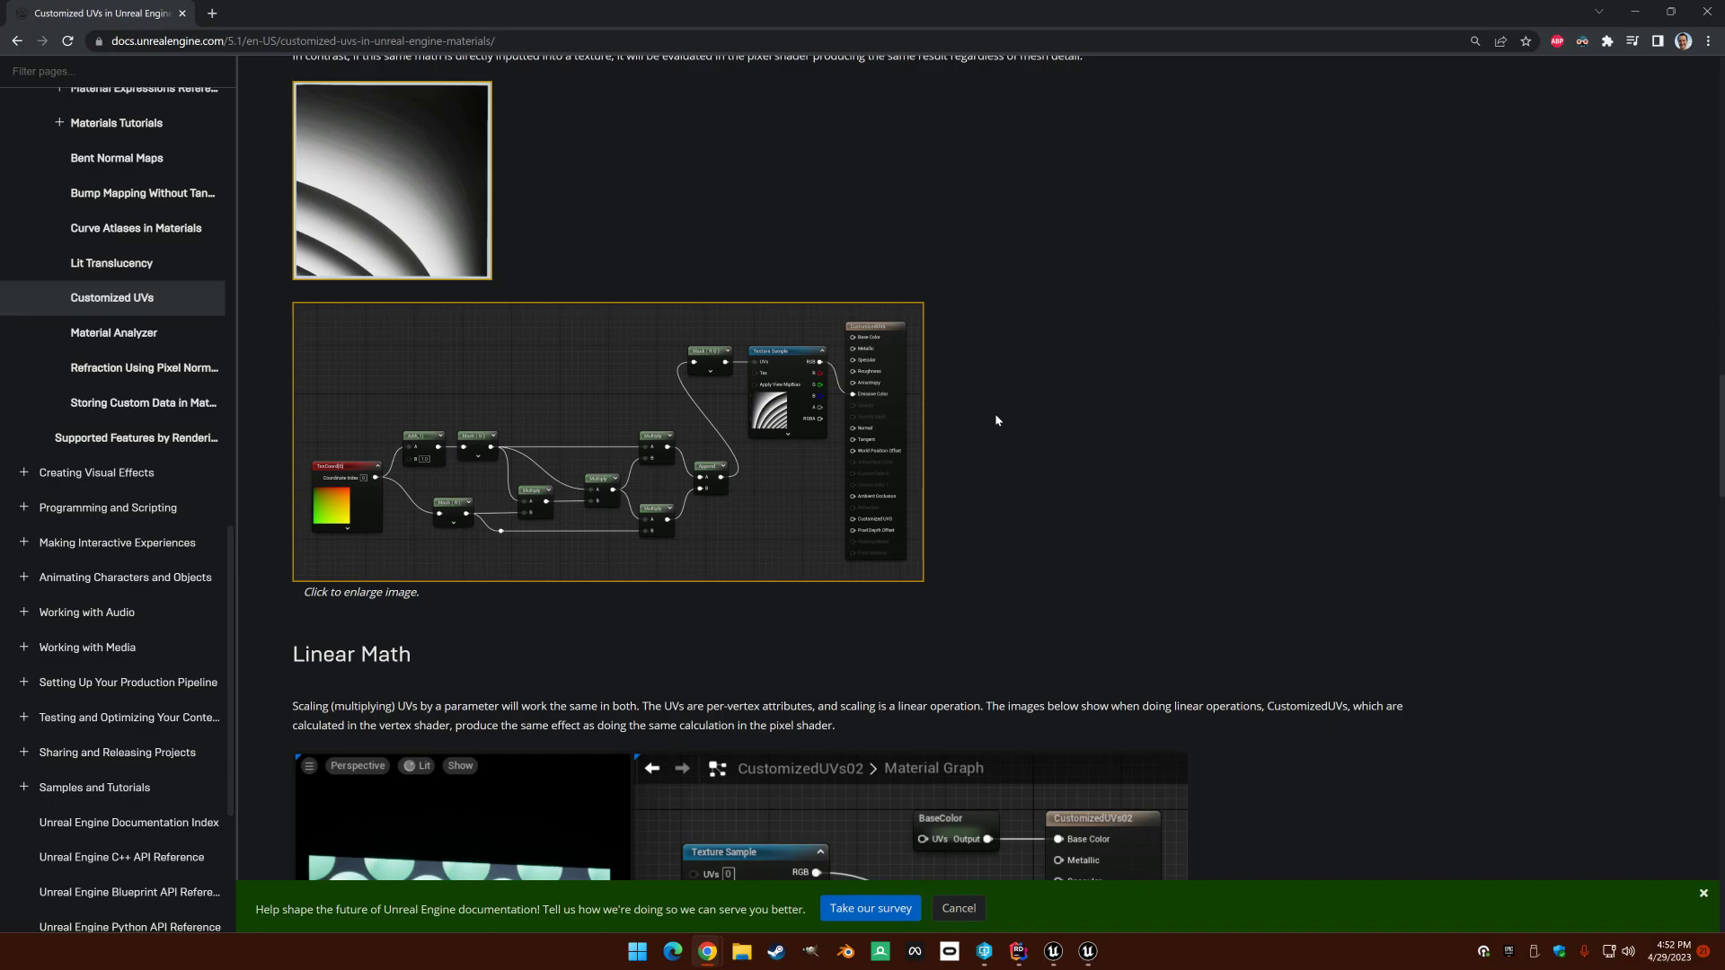
pyautogui.scroll(-20, 995, 417)
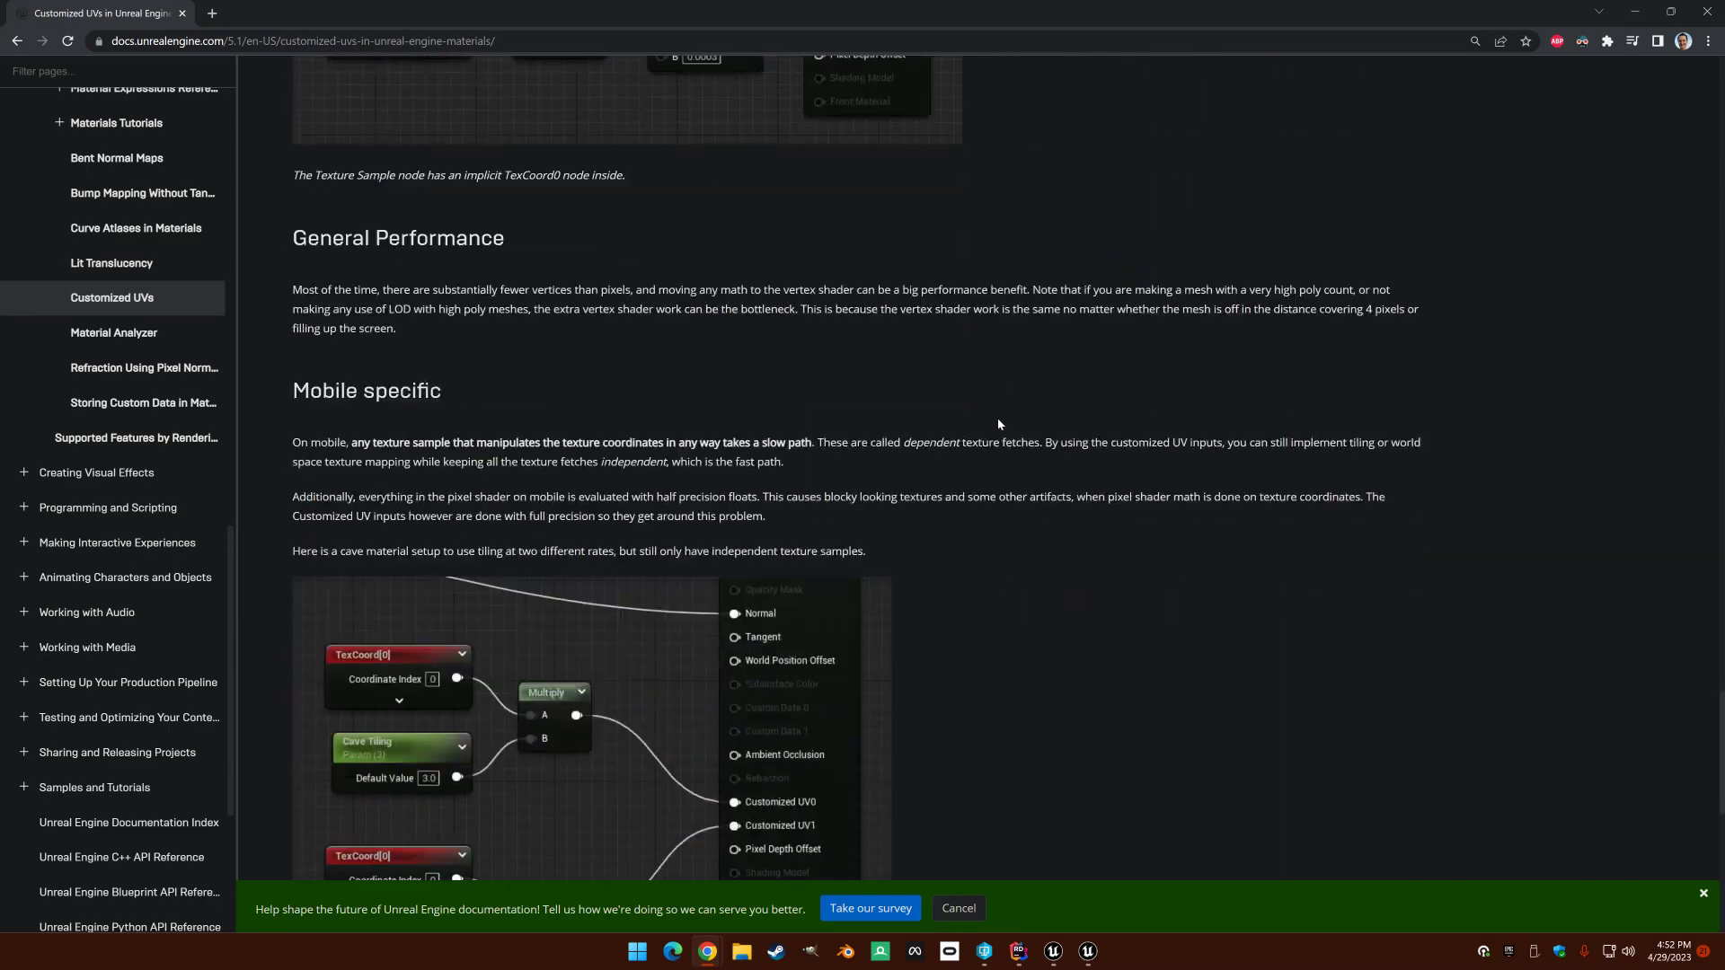
pyautogui.scroll(7, 998, 424)
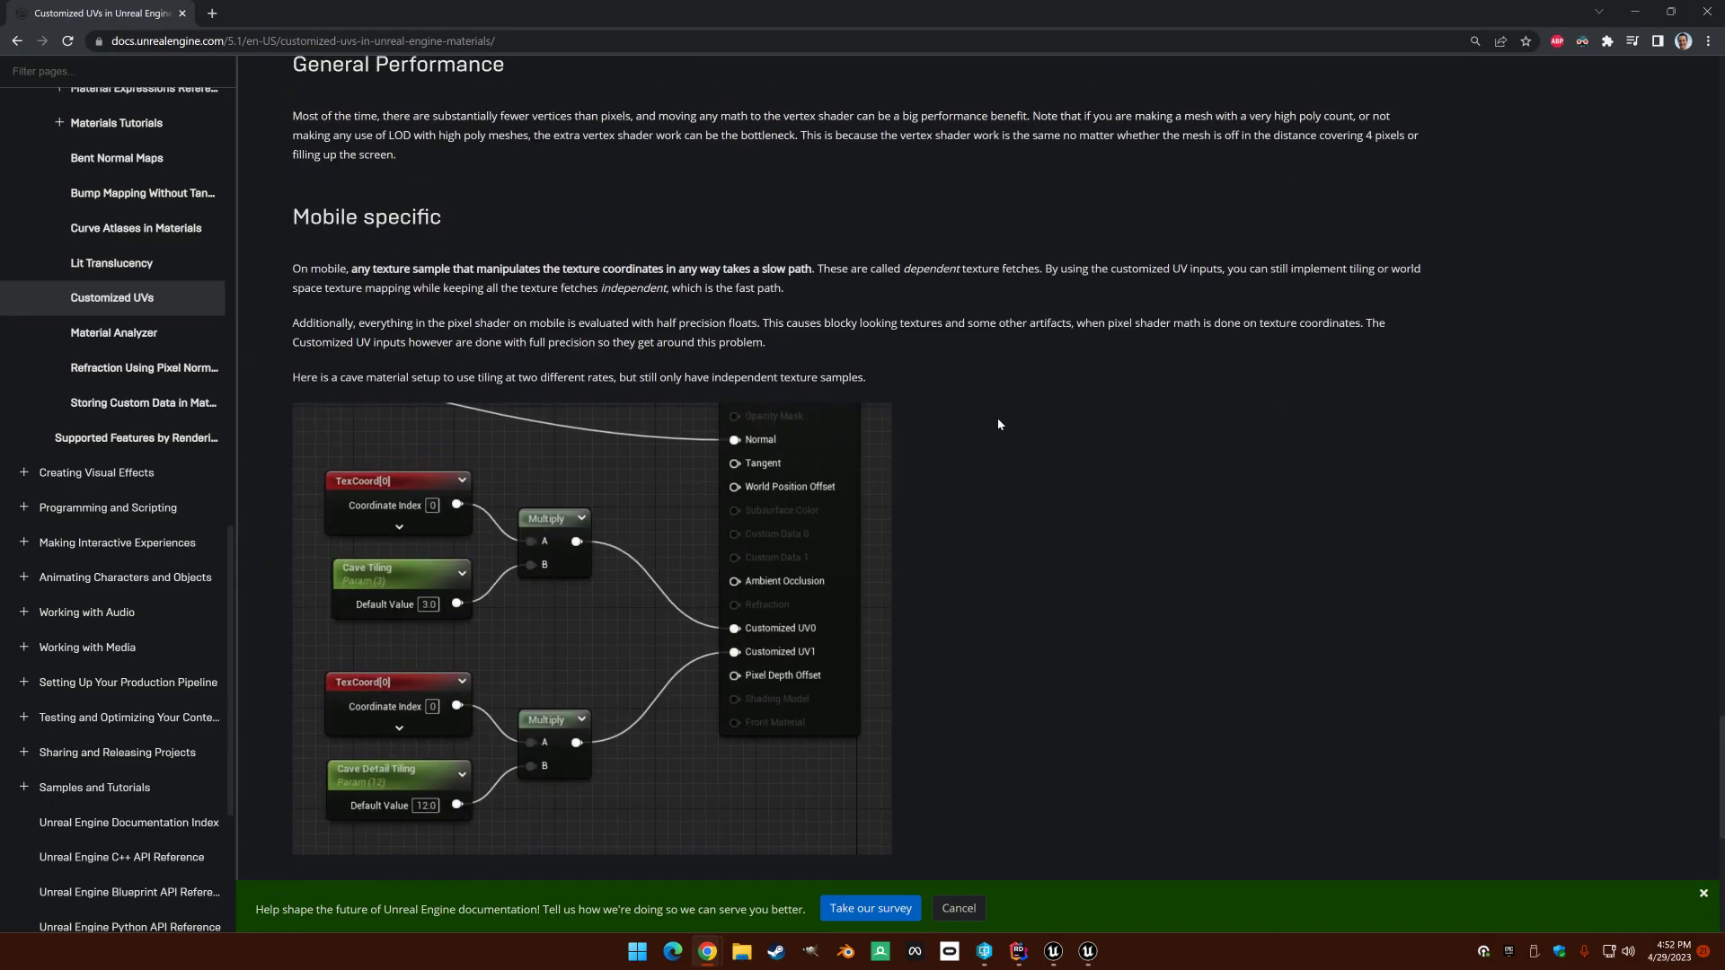
pyautogui.scroll(-1, 998, 425)
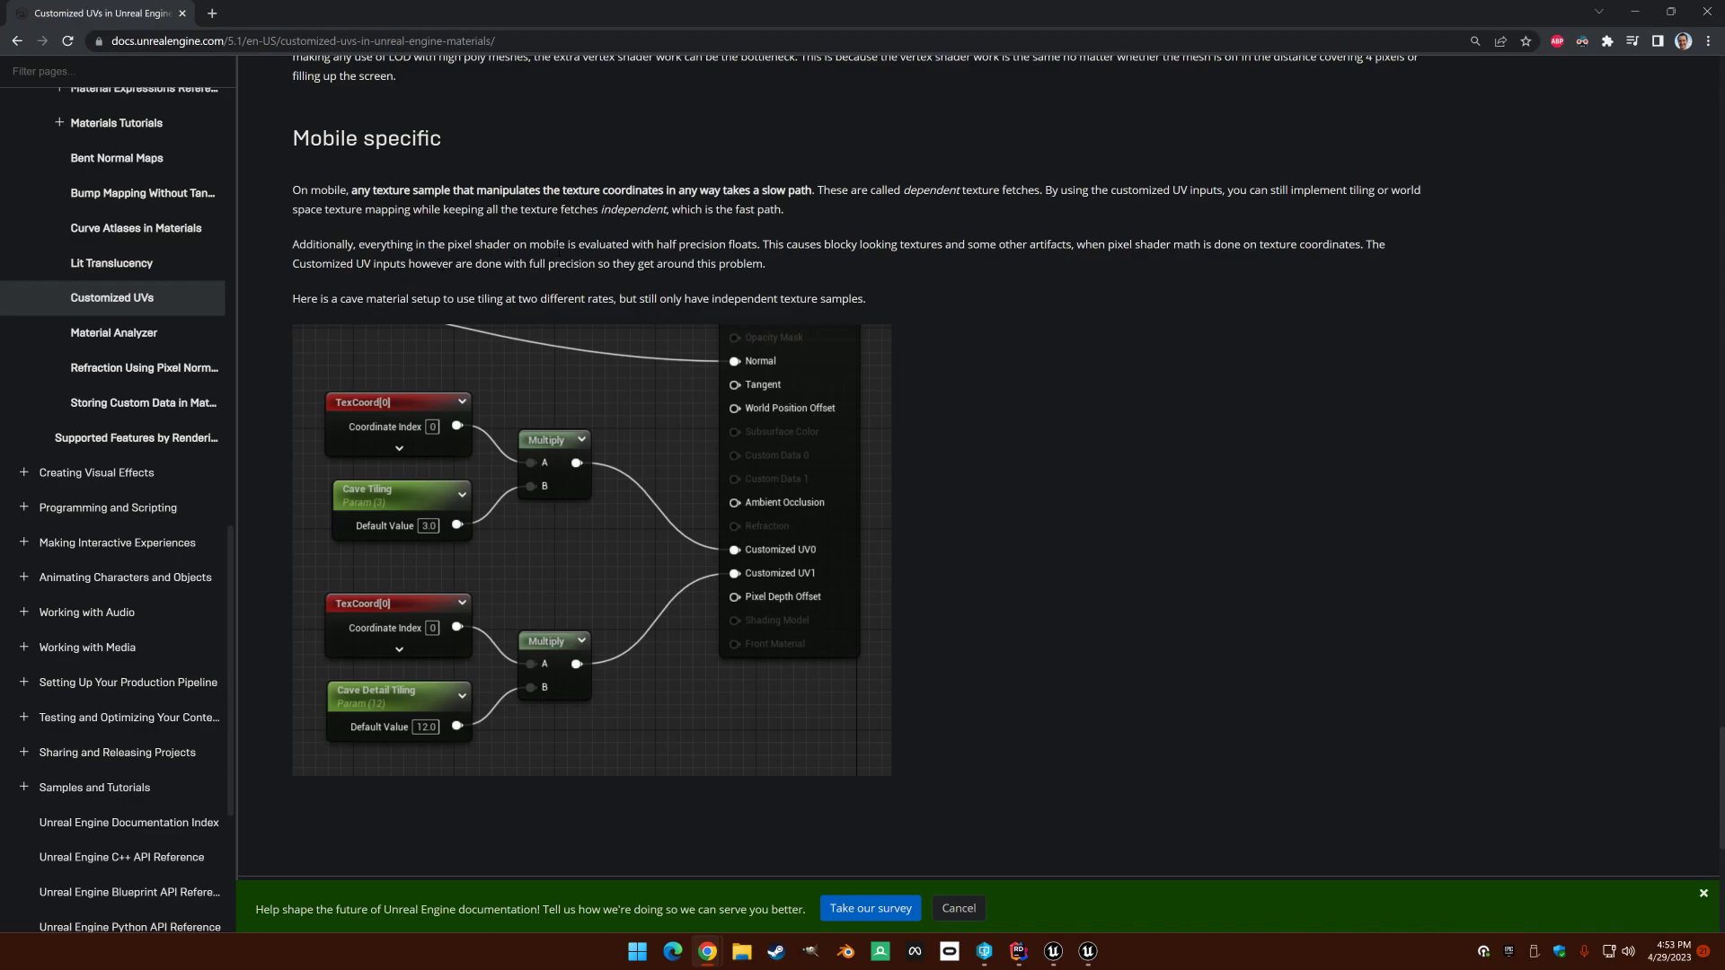
# Step: Switch to Unreal Editor, create a material named M_WorldSpaceGrid in the MaterialLibrary folder and open it for editing
pyautogui.moveTo(150, 13); pyautogui.dragTo(405, 966)
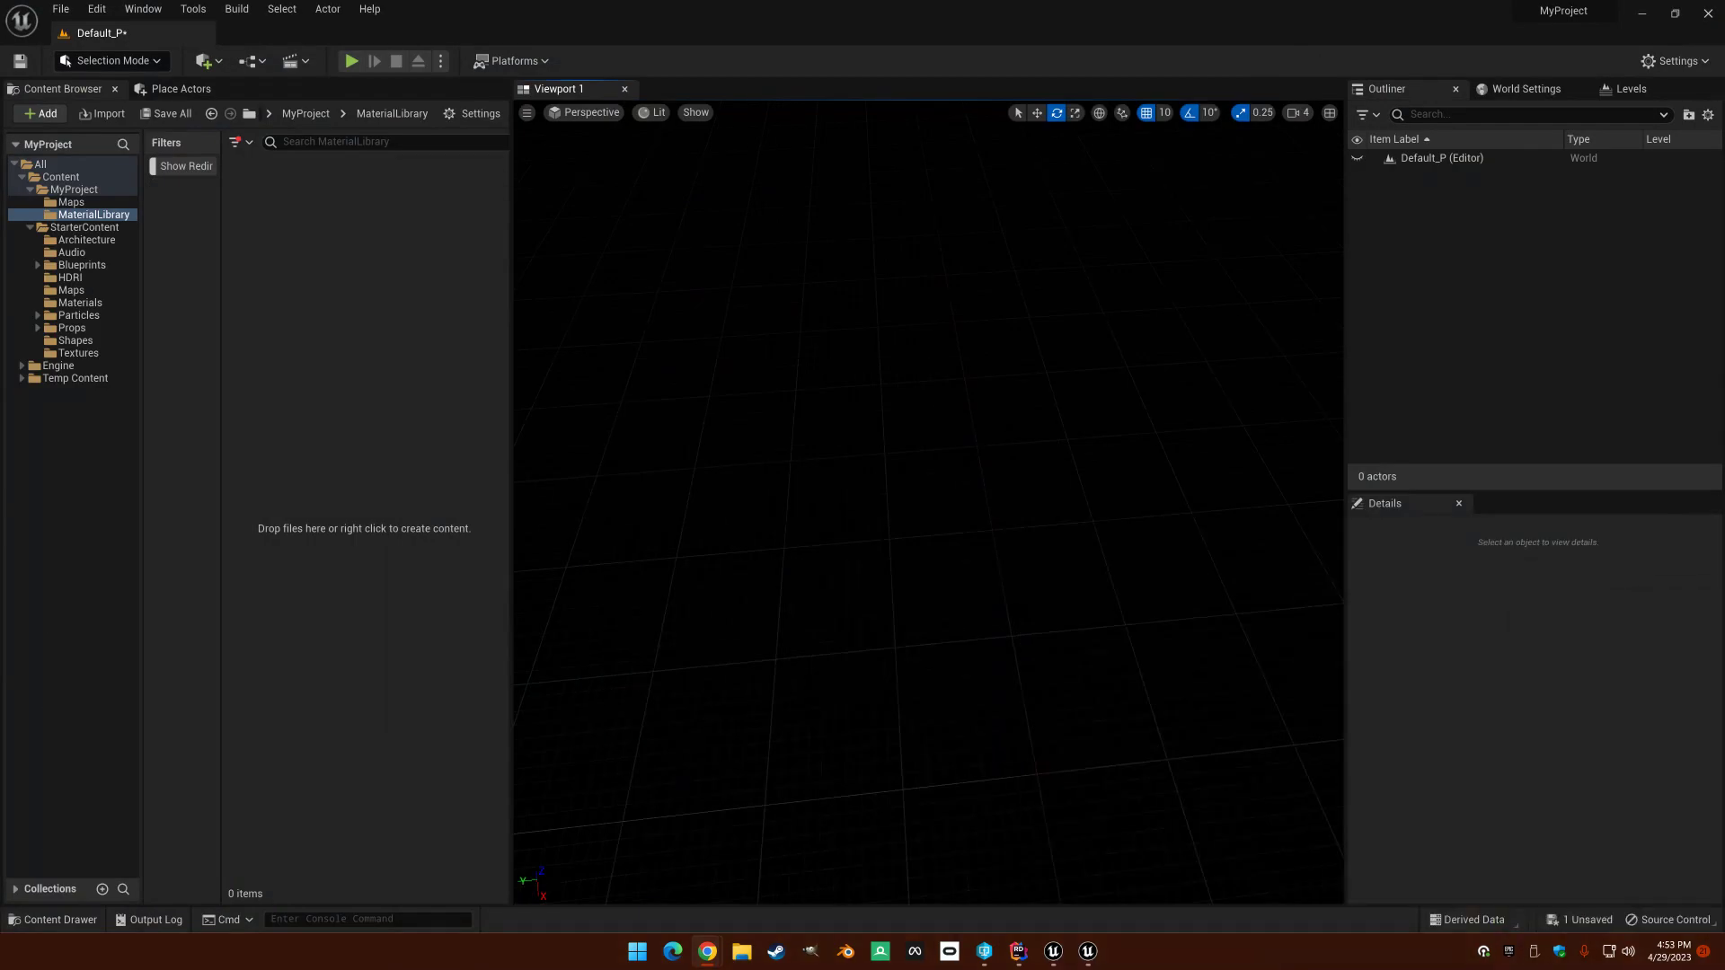
pyautogui.click(1088, 952)
pyautogui.rightClick(342, 235)
pyautogui.click(415, 446)
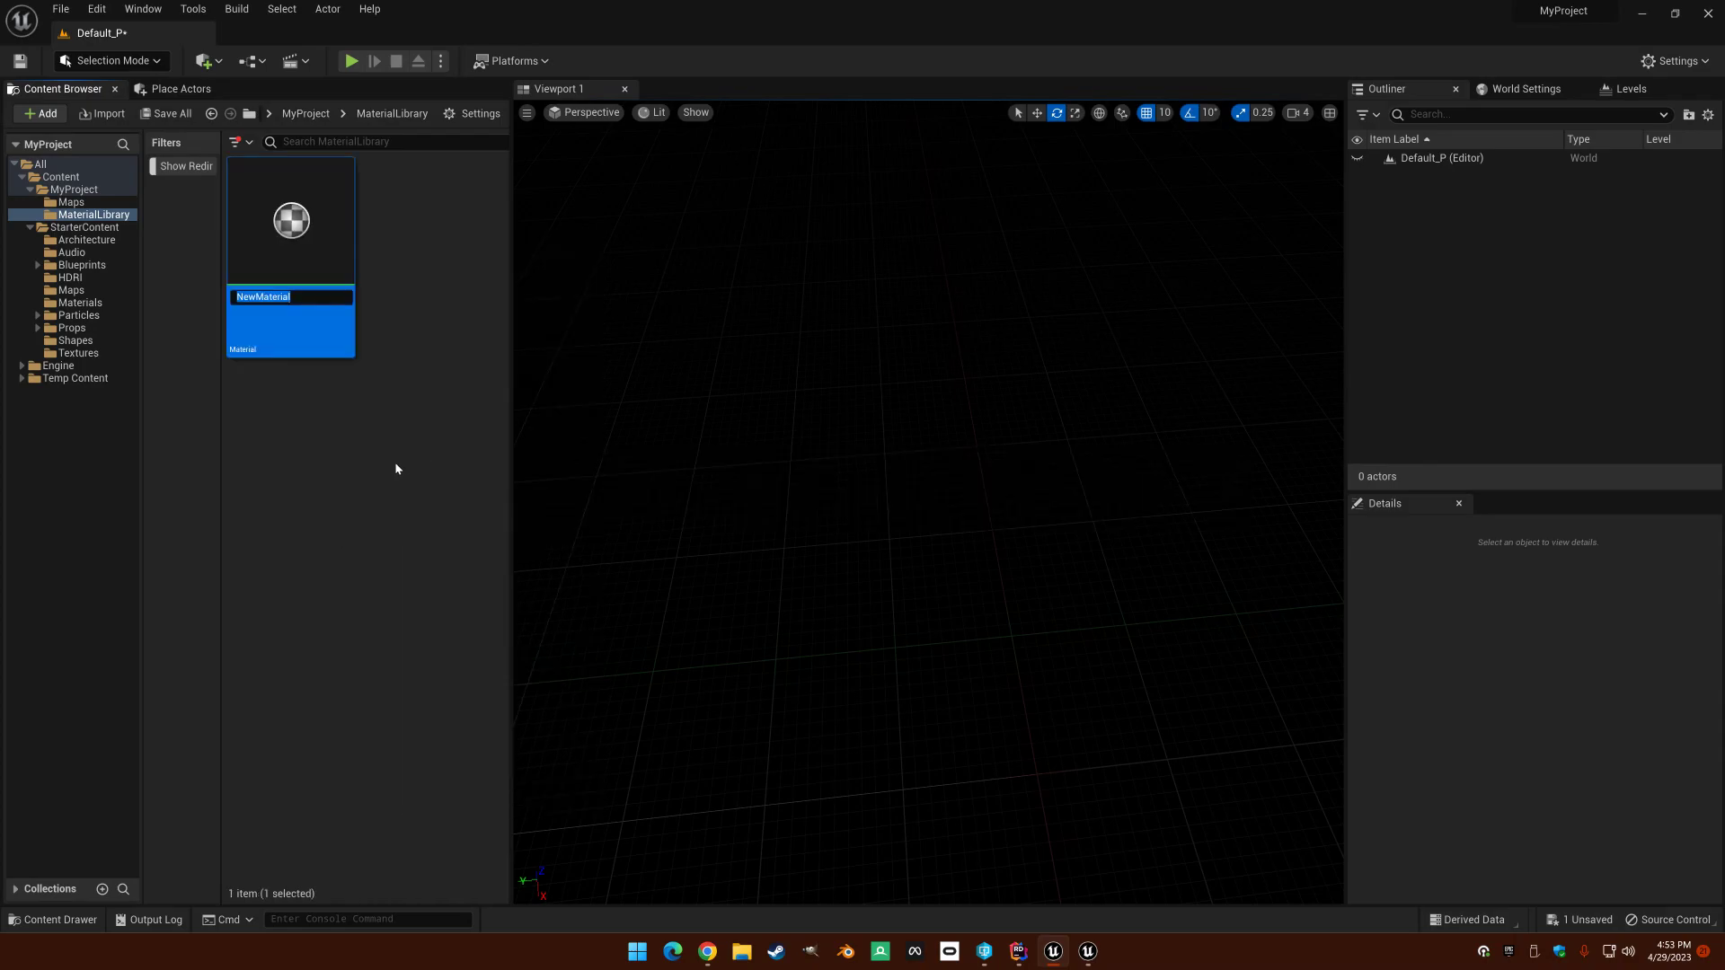
pyautogui.write('M_WorldSpaceGrid')
pyautogui.press('Return')
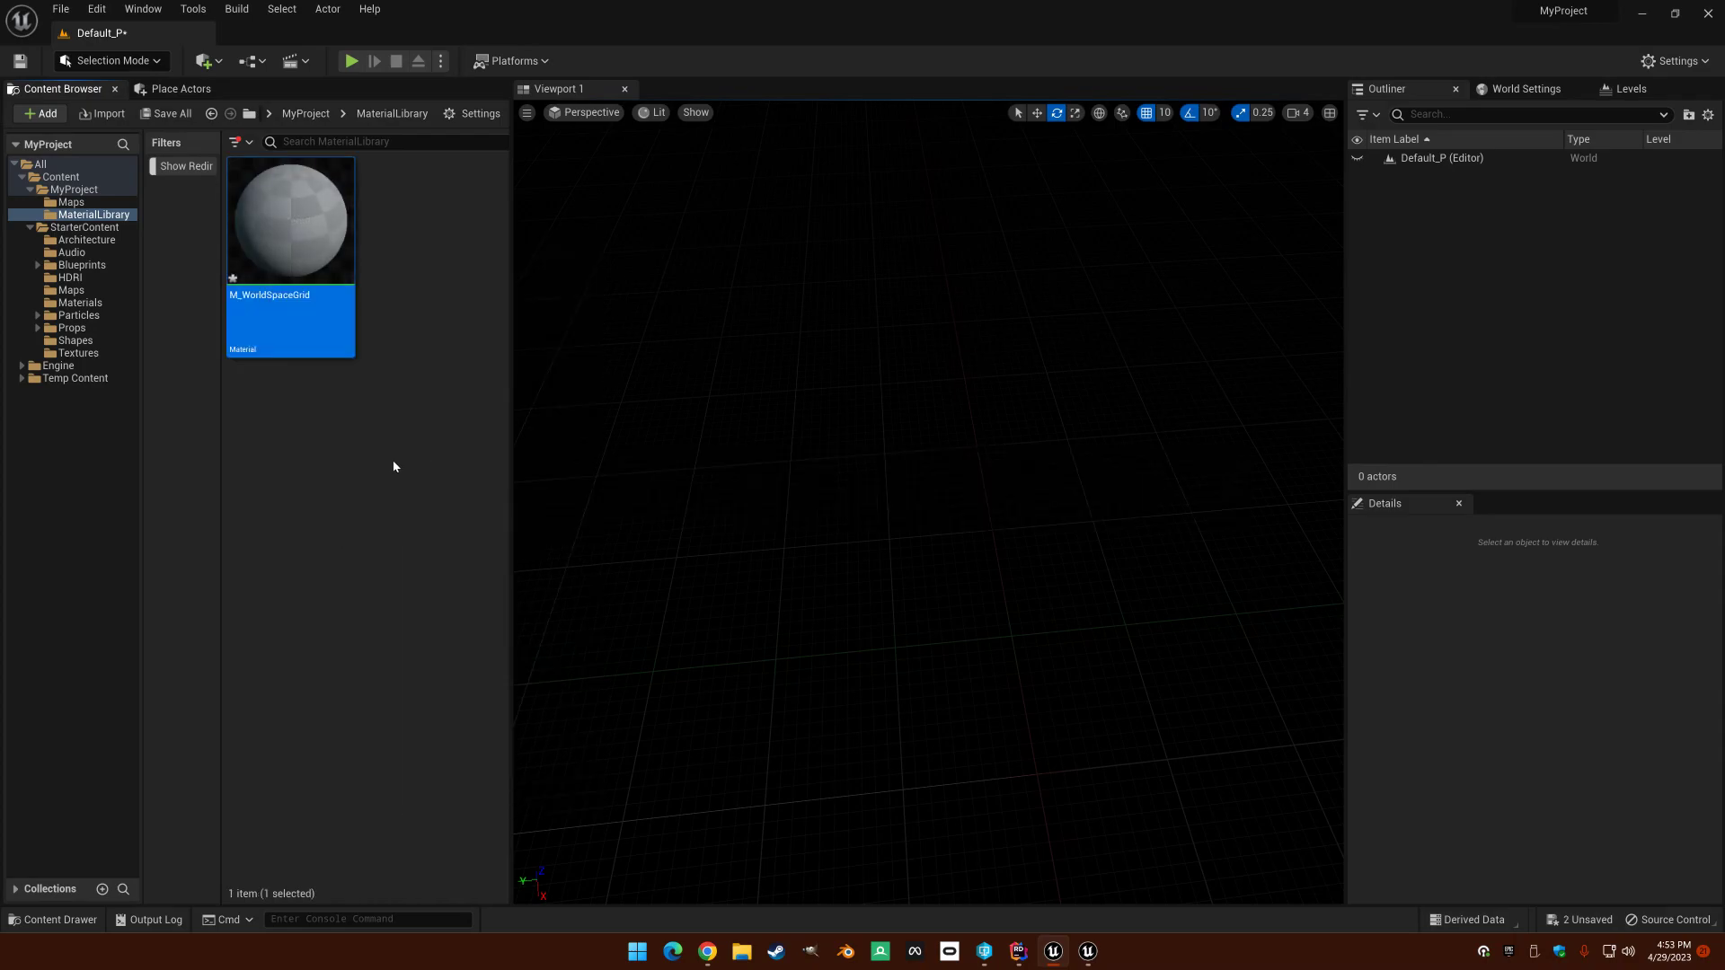
pyautogui.doubleClick(319, 237)
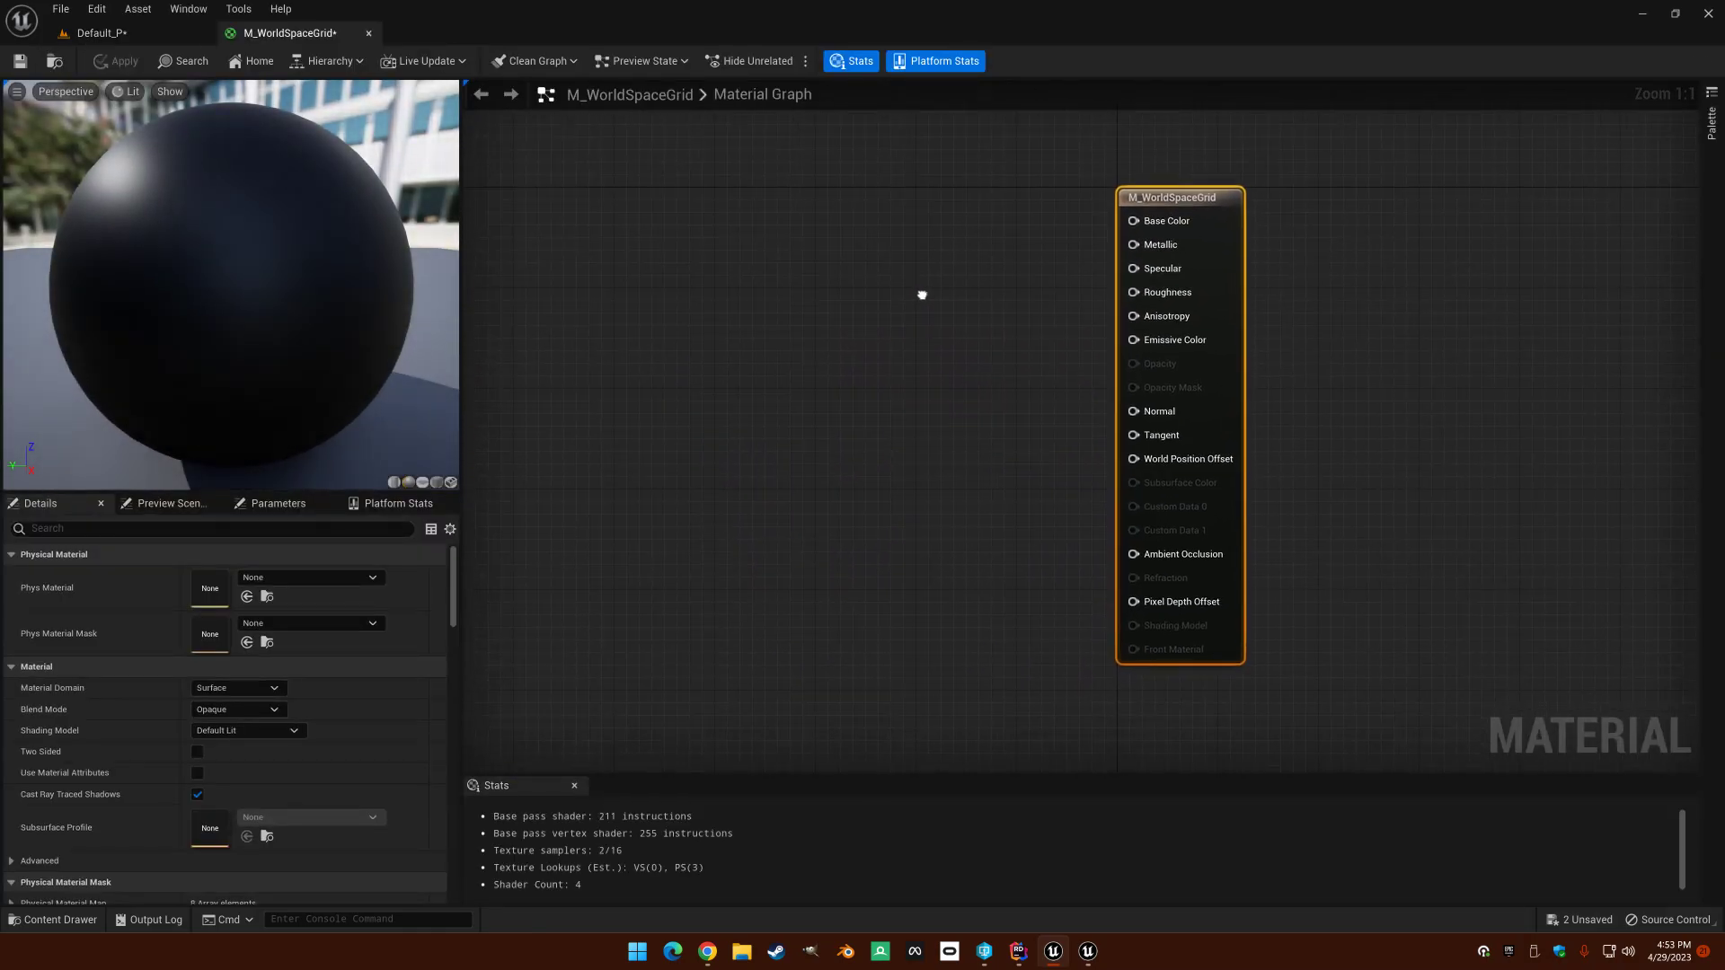
# Step: Set the material's shading model to Unlit and turn off Cast Ray Traced Shadows
pyautogui.click(263, 689)
pyautogui.click(261, 688)
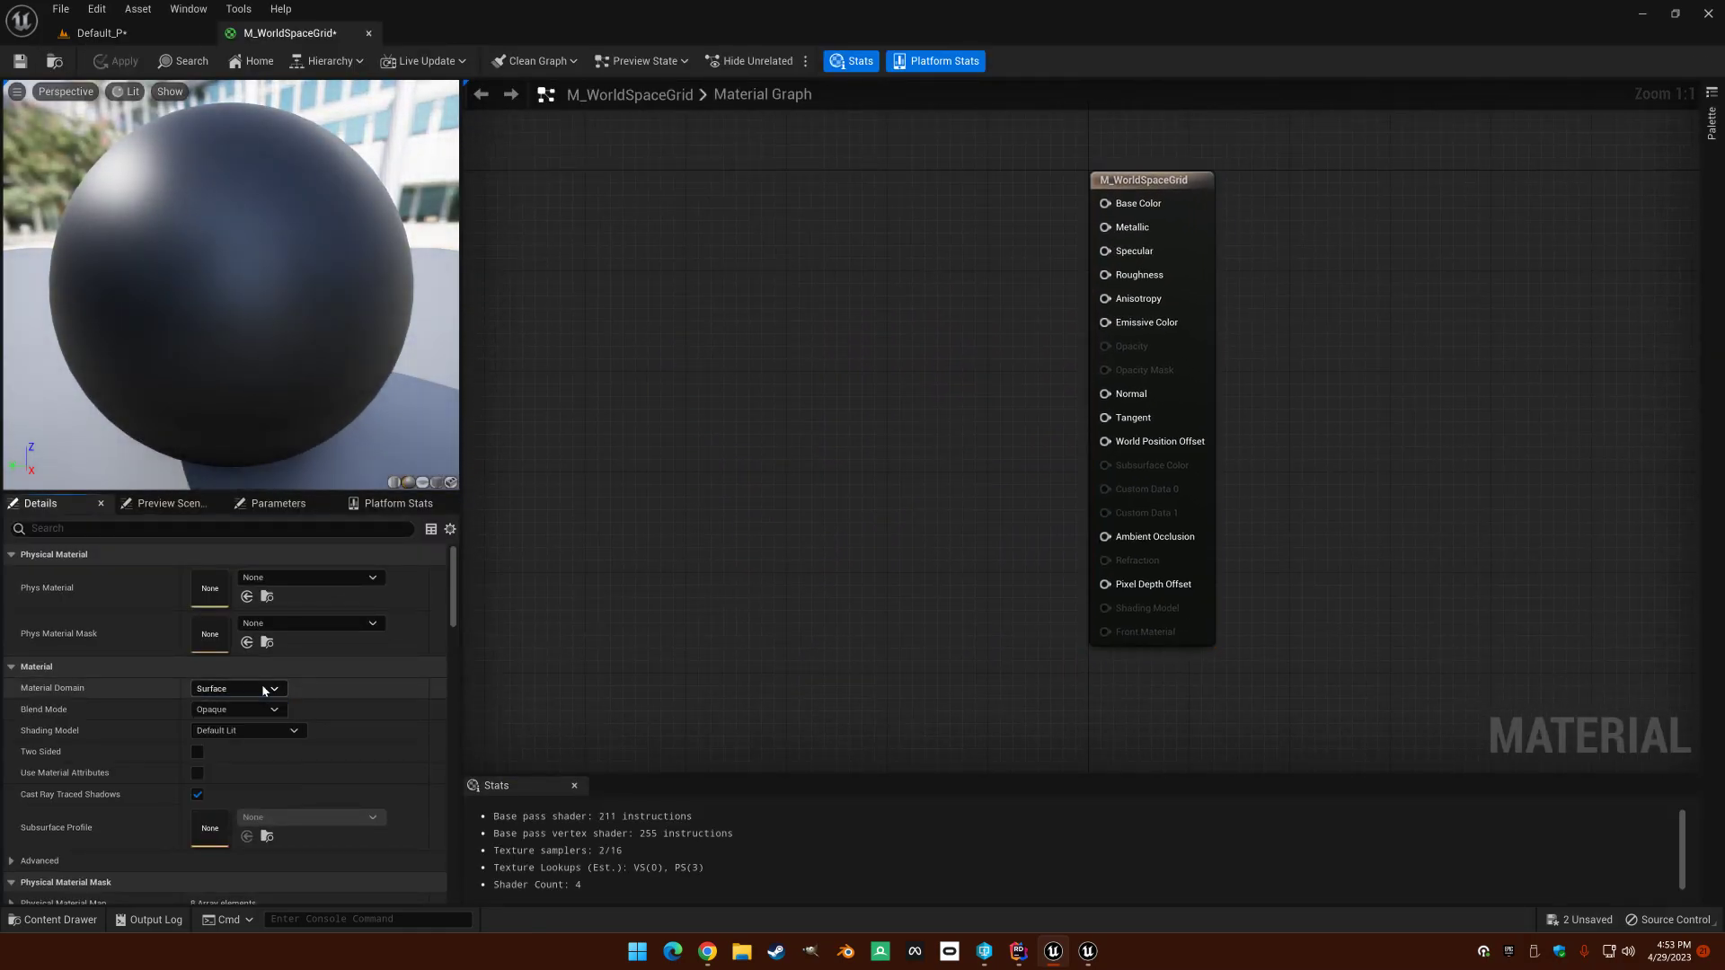
pyautogui.click(250, 730)
pyautogui.click(236, 746)
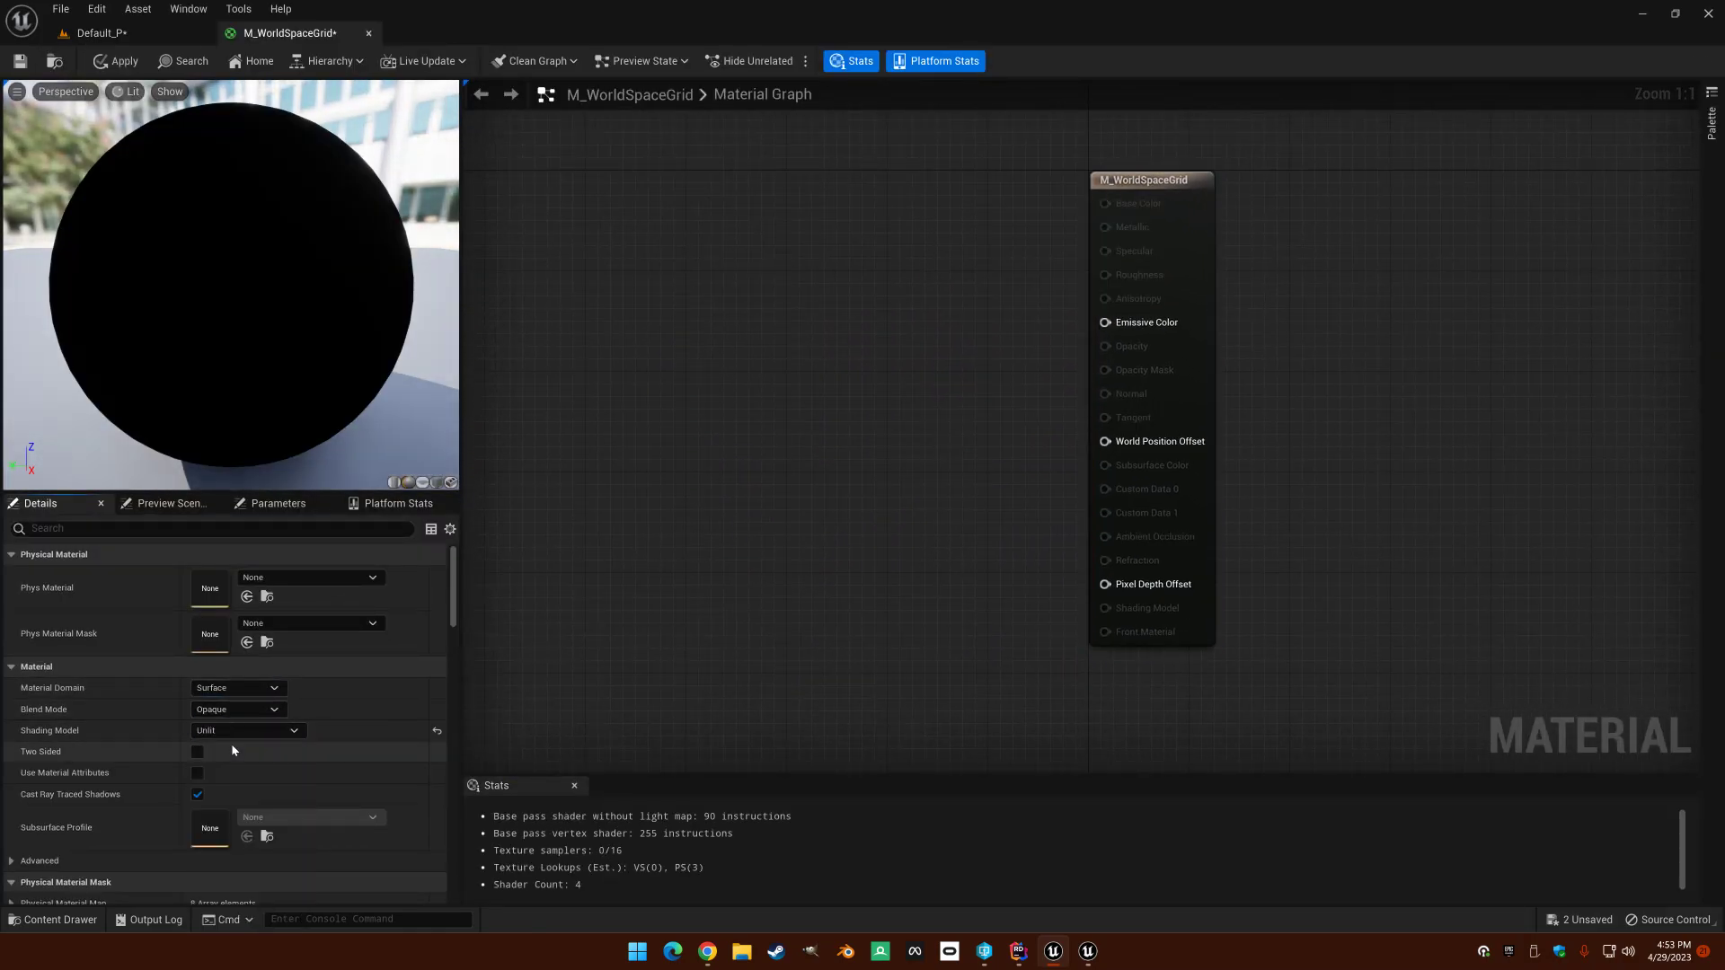
pyautogui.click(197, 795)
# Step: Turn off Use Lightmap Directionality in the material's mobile settings and review the Float Precision Mode options, keeping Default
pyautogui.scroll(-2, 450, 632)
pyautogui.moveTo(450, 632); pyautogui.dragTo(457, 810)
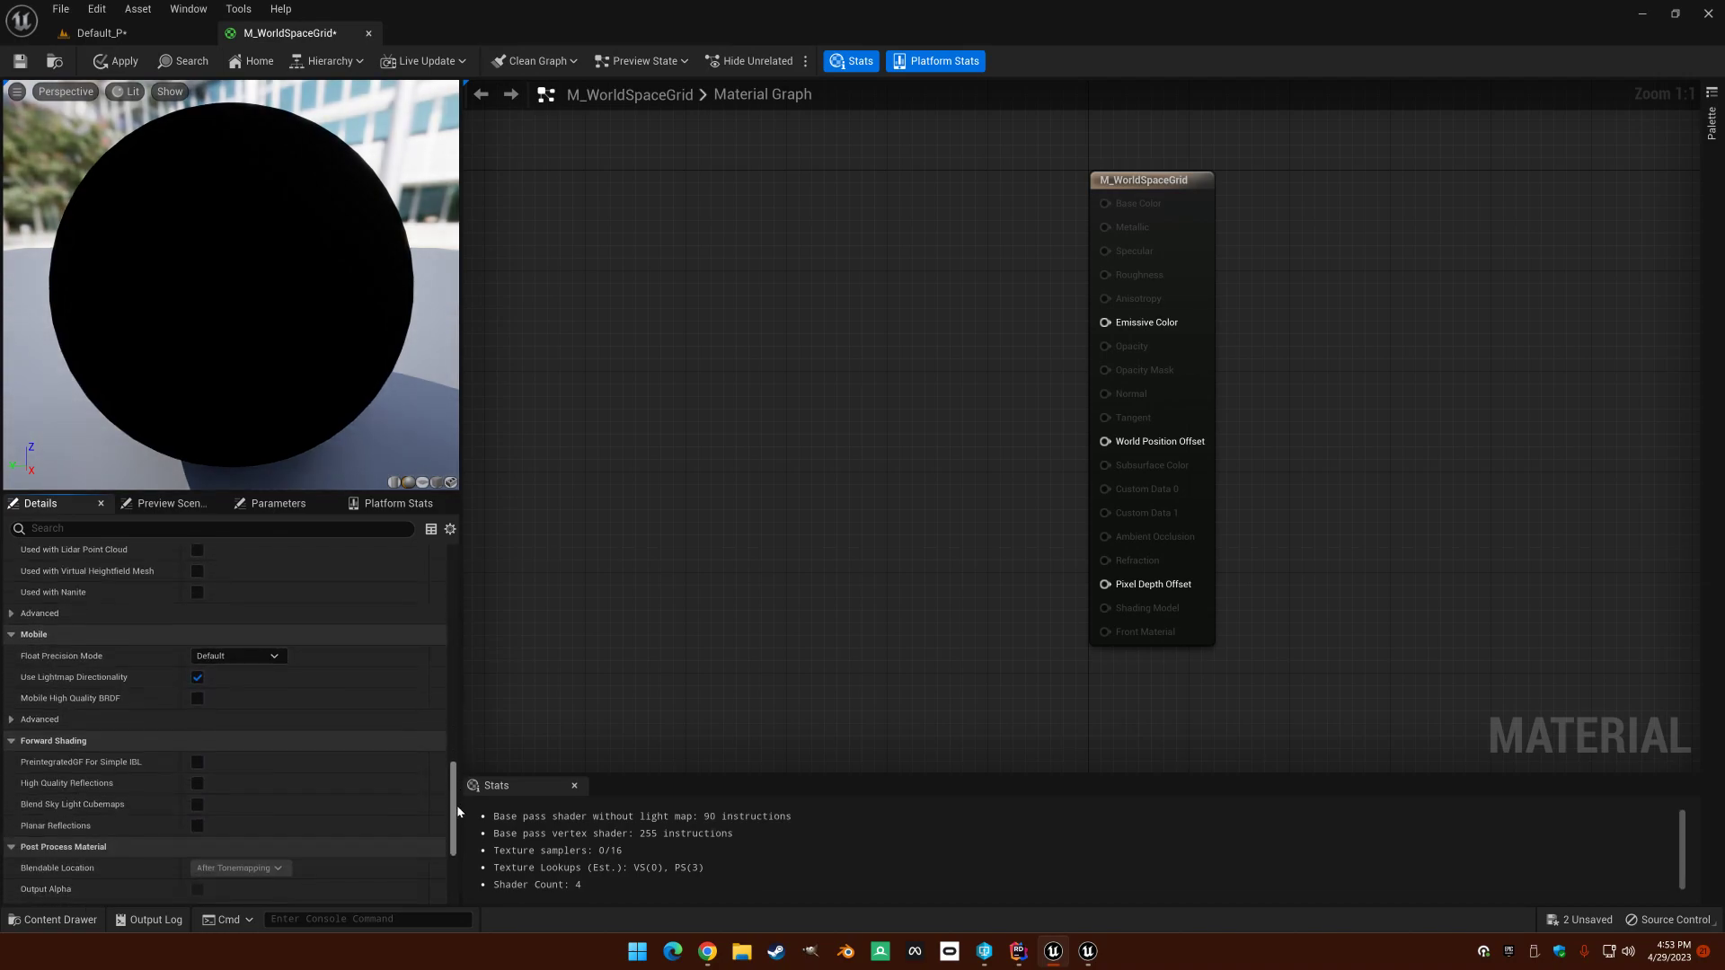
pyautogui.click(199, 679)
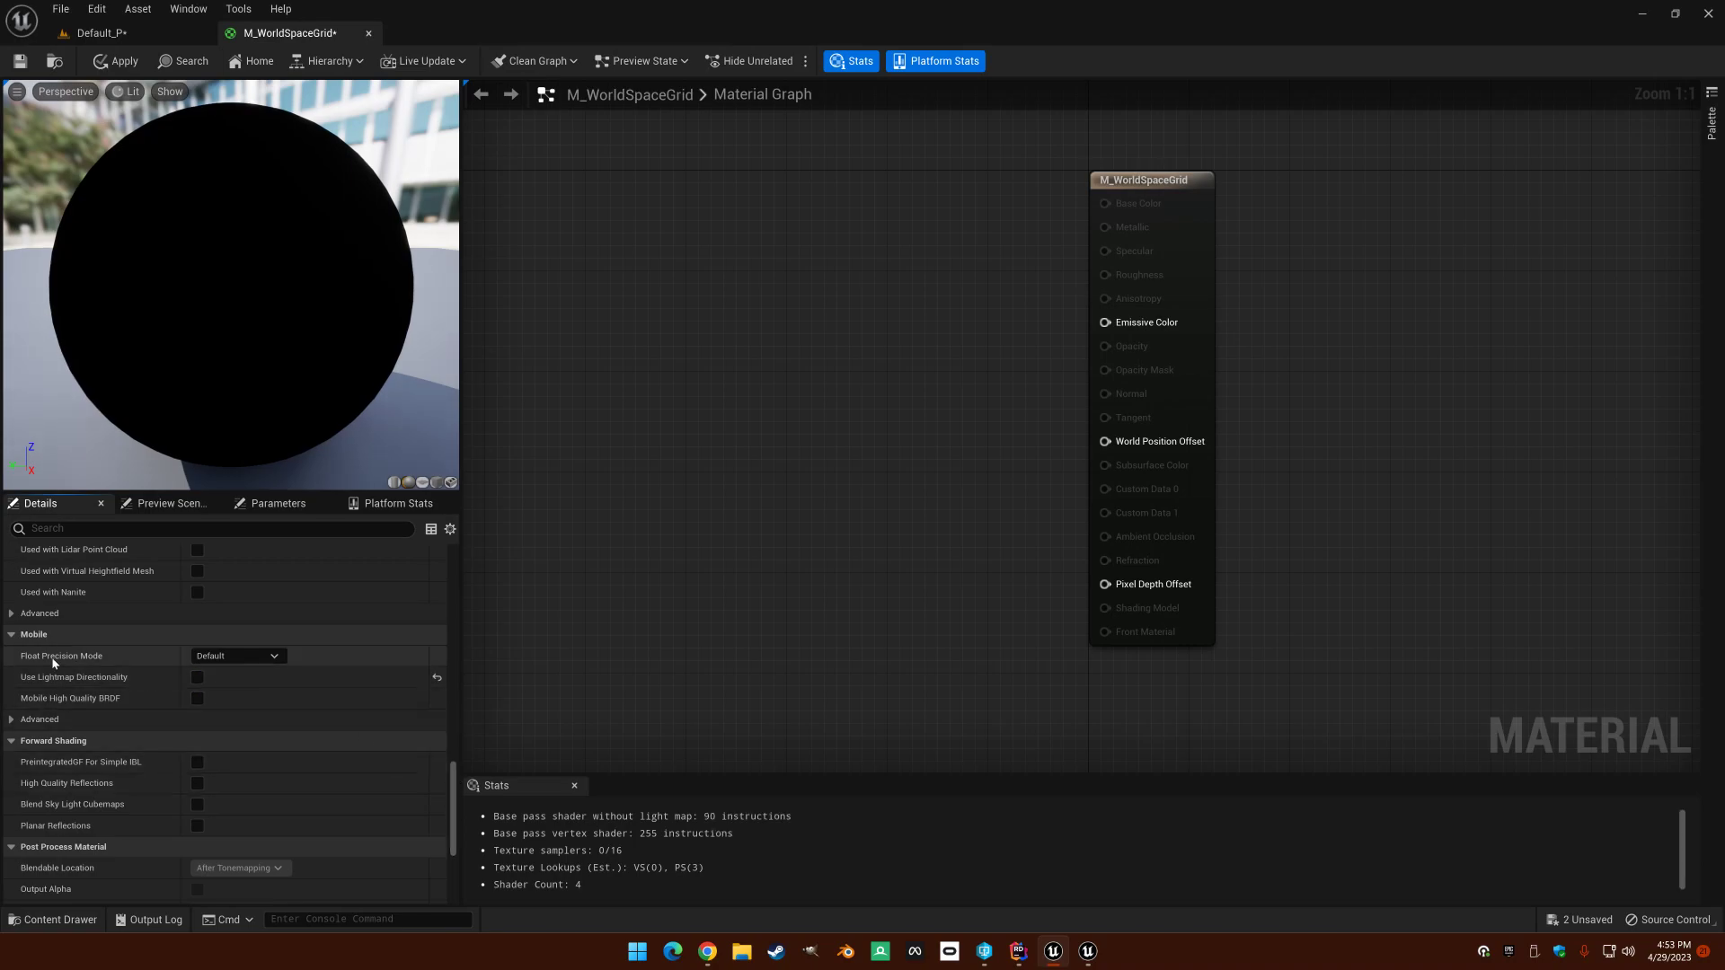
pyautogui.click(232, 656)
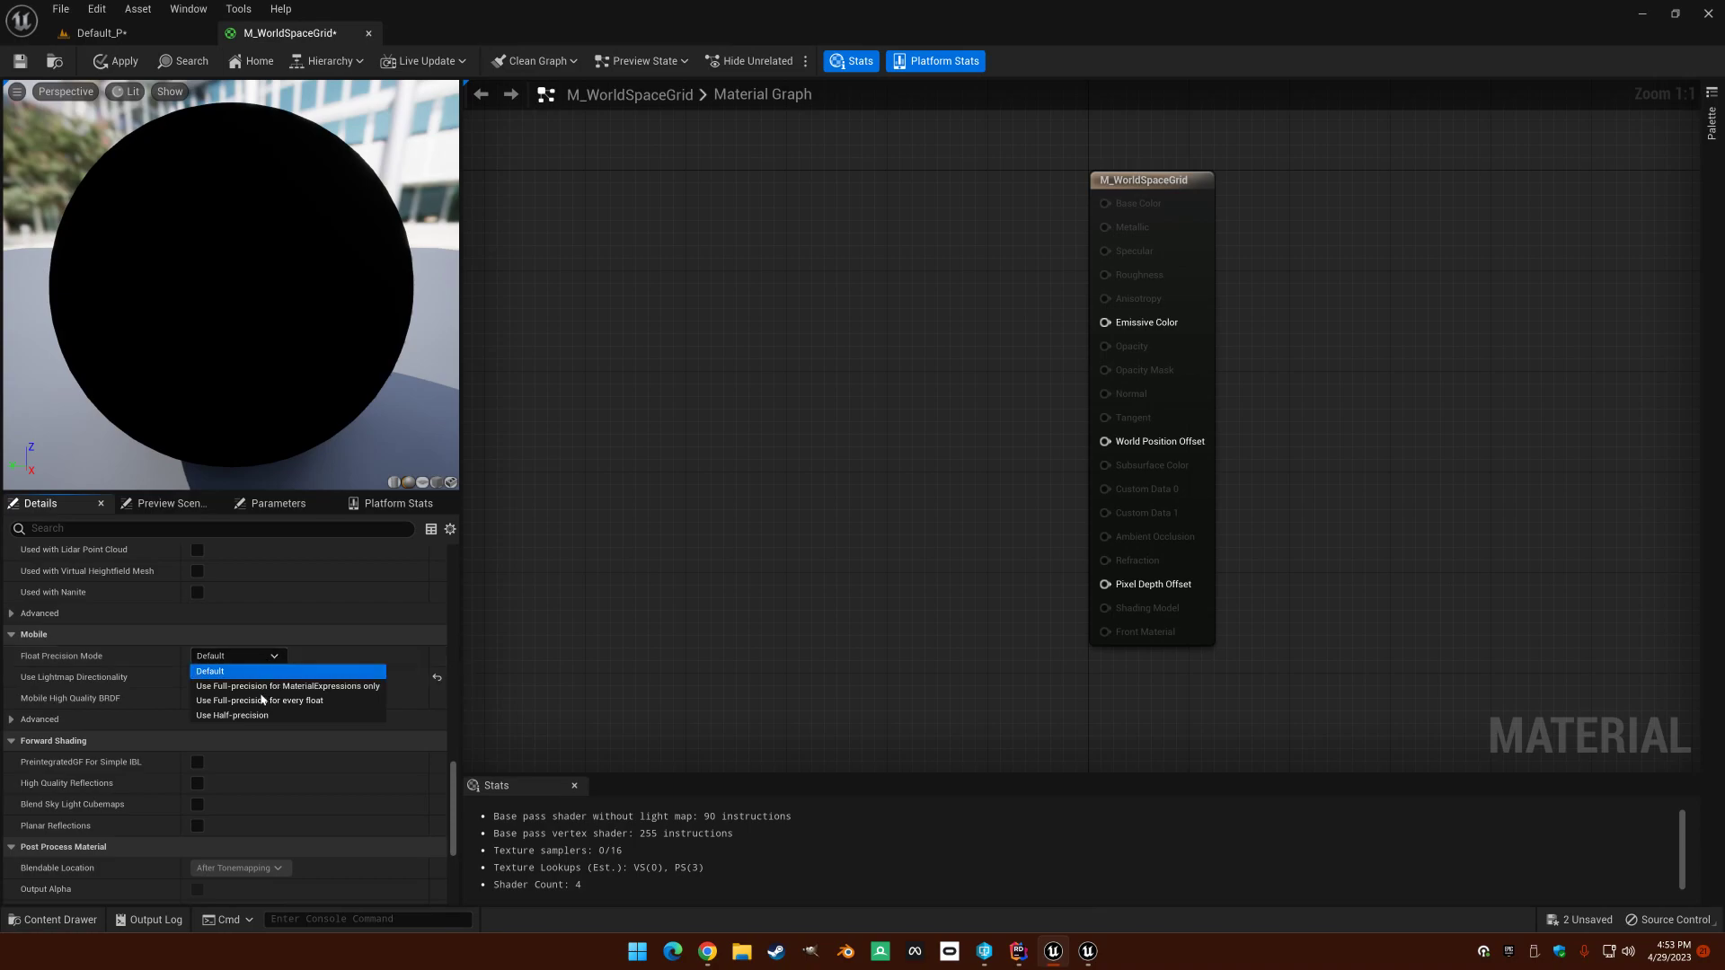
pyautogui.click(152, 654)
# Step: Add a Texture Sample node using T_Default_Material_Grid_M and connect its RGB output to Emissive Color
pyautogui.moveTo(743, 361)
pyautogui.mouseDown(button='right')
pyautogui.moveTo(655, 308)
pyautogui.moveTo(729, 346)
pyautogui.mouseUp(button='right')
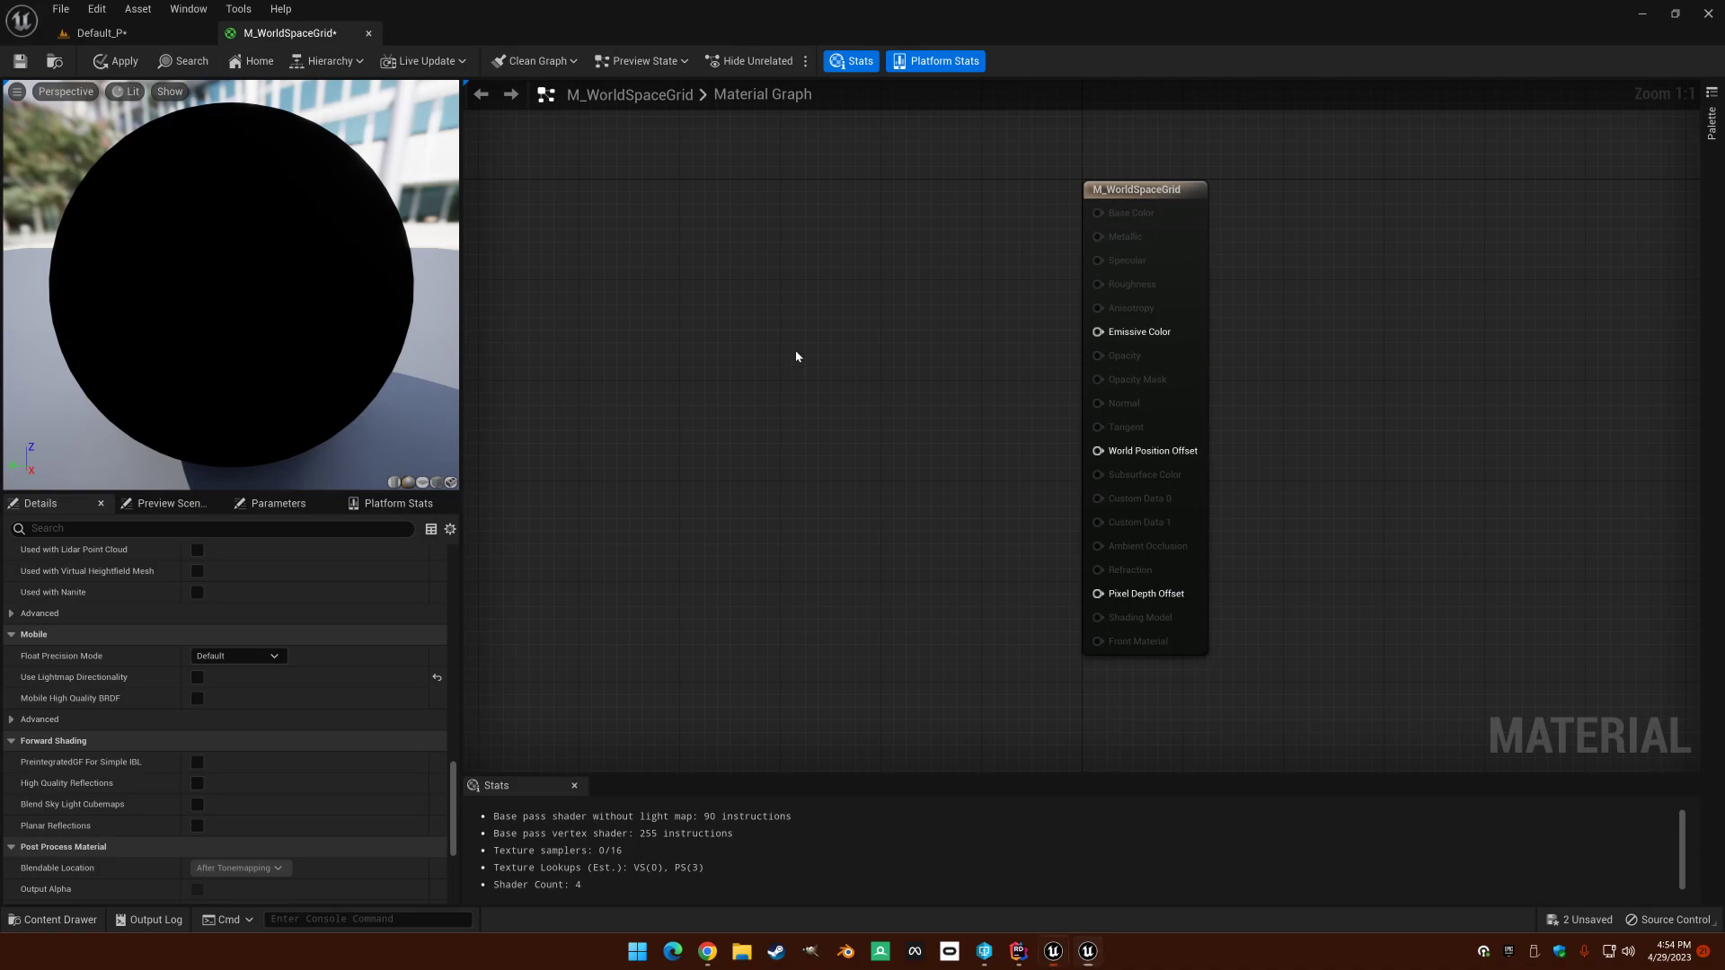
pyautogui.moveTo(795, 357); pyautogui.dragTo(779, 337, button='right')
pyautogui.click(767, 312)
pyautogui.moveTo(832, 310); pyautogui.dragTo(742, 233)
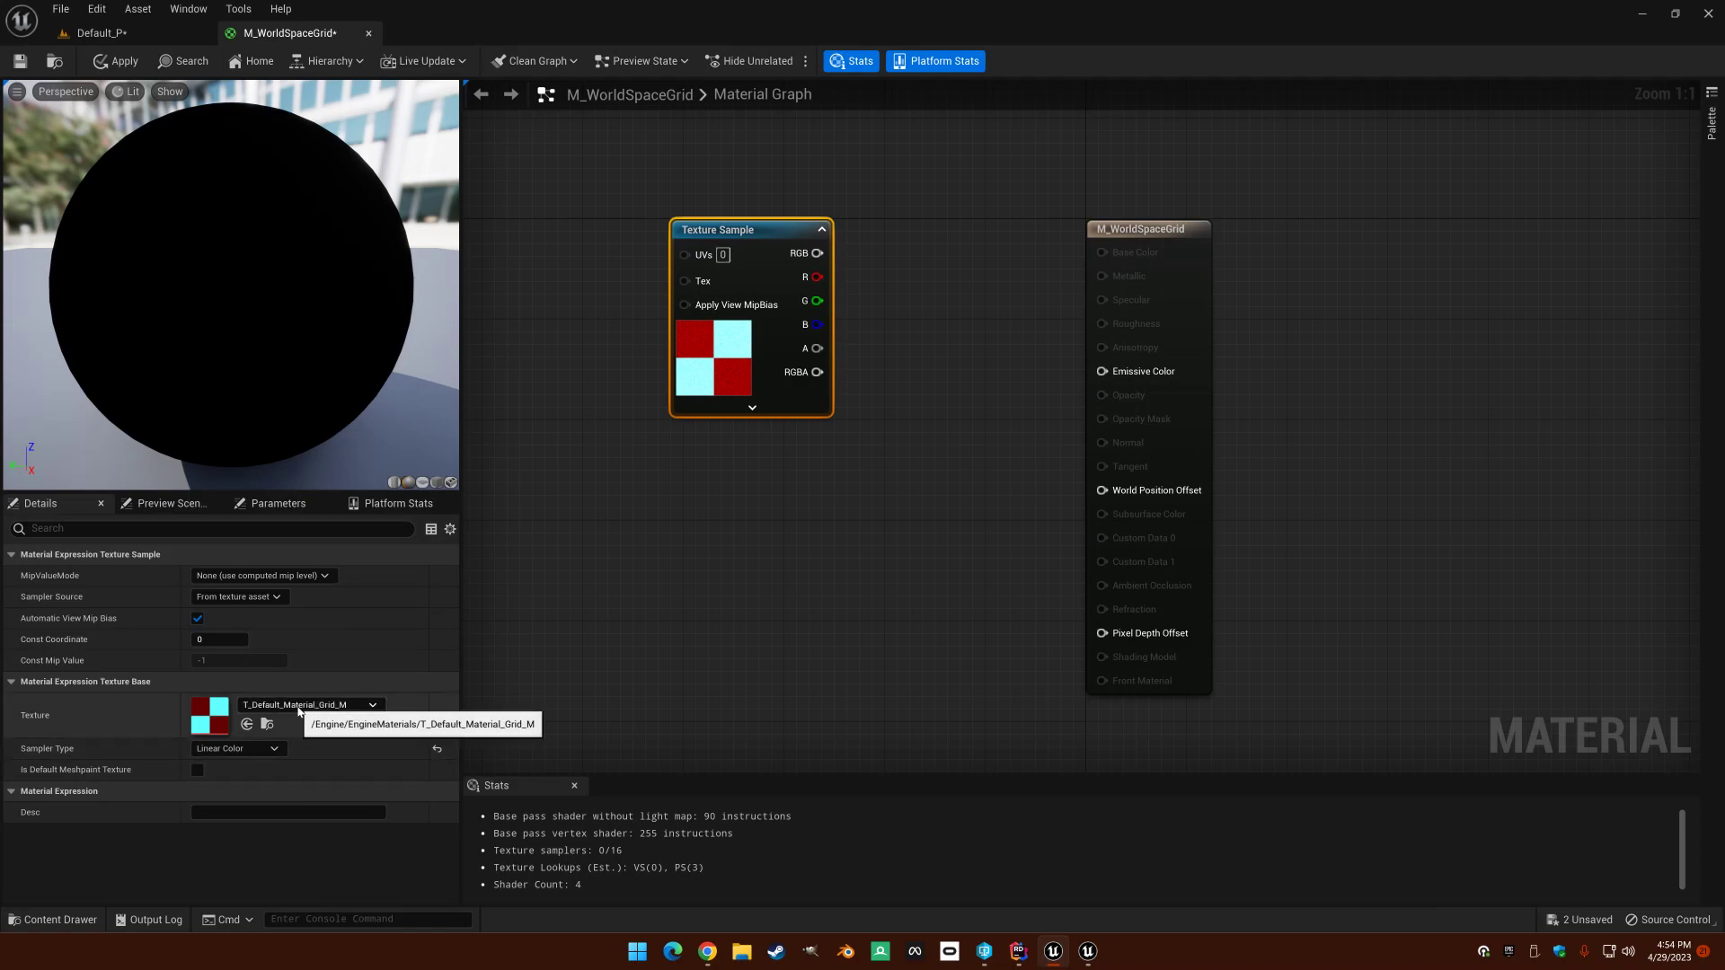
pyautogui.click(247, 724)
pyautogui.moveTo(852, 531); pyautogui.dragTo(974, 551, button='right')
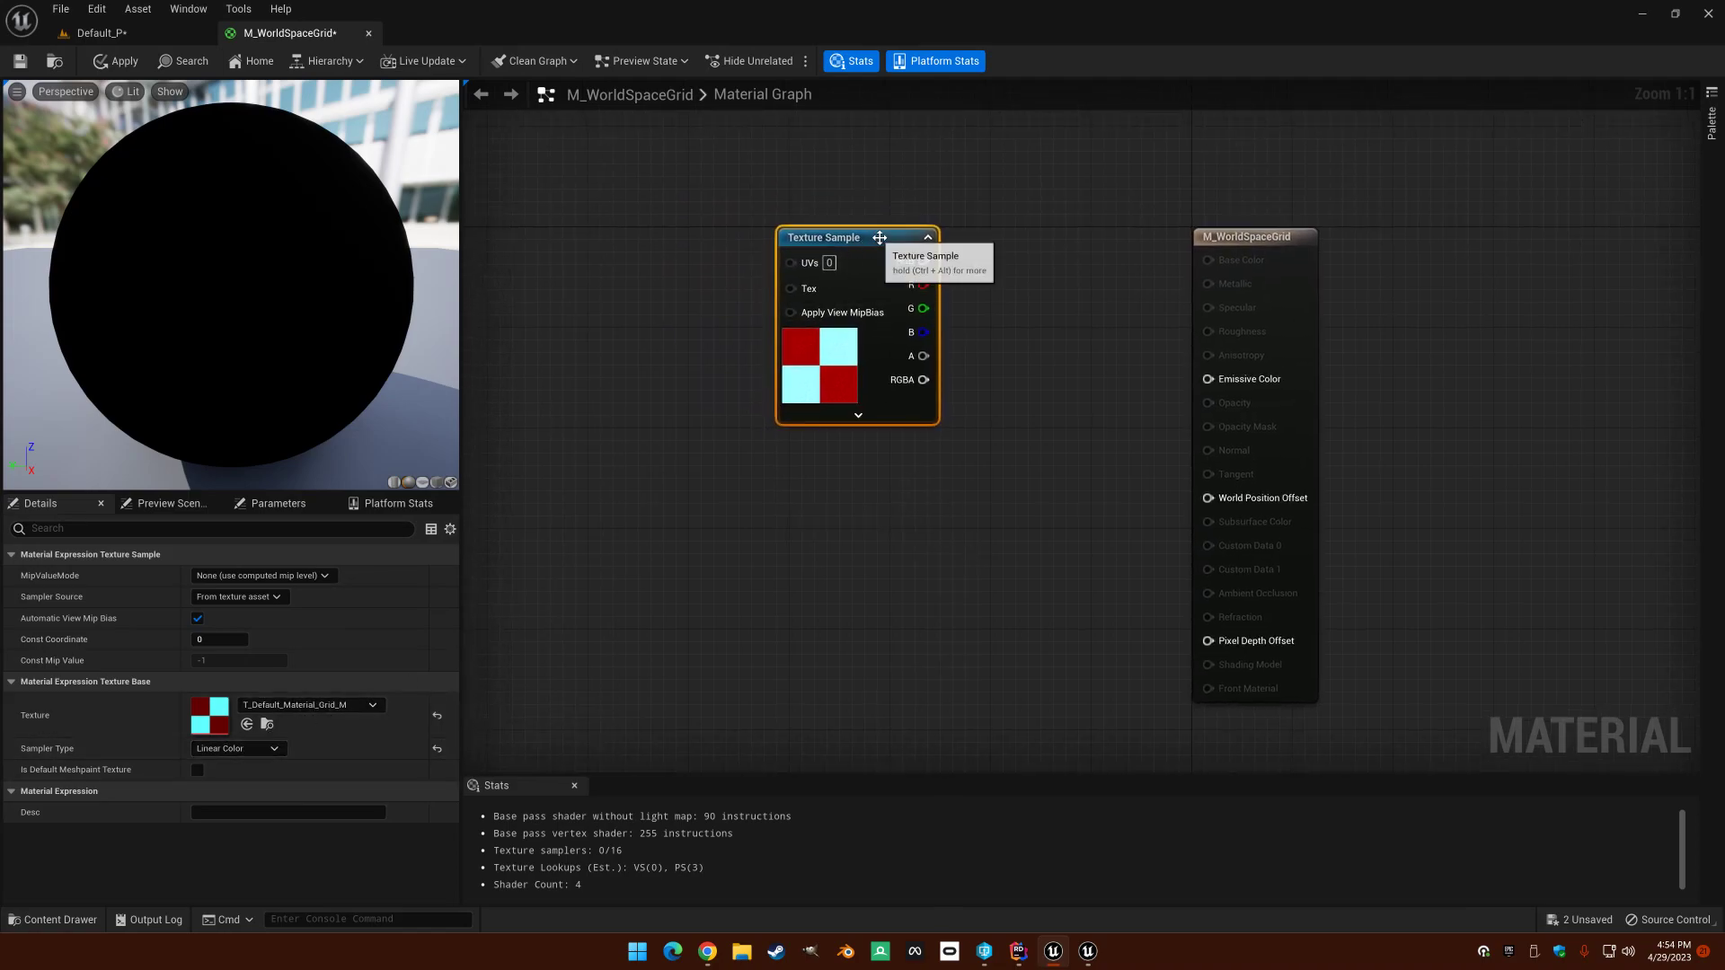
pyautogui.moveTo(924, 260); pyautogui.dragTo(1227, 380)
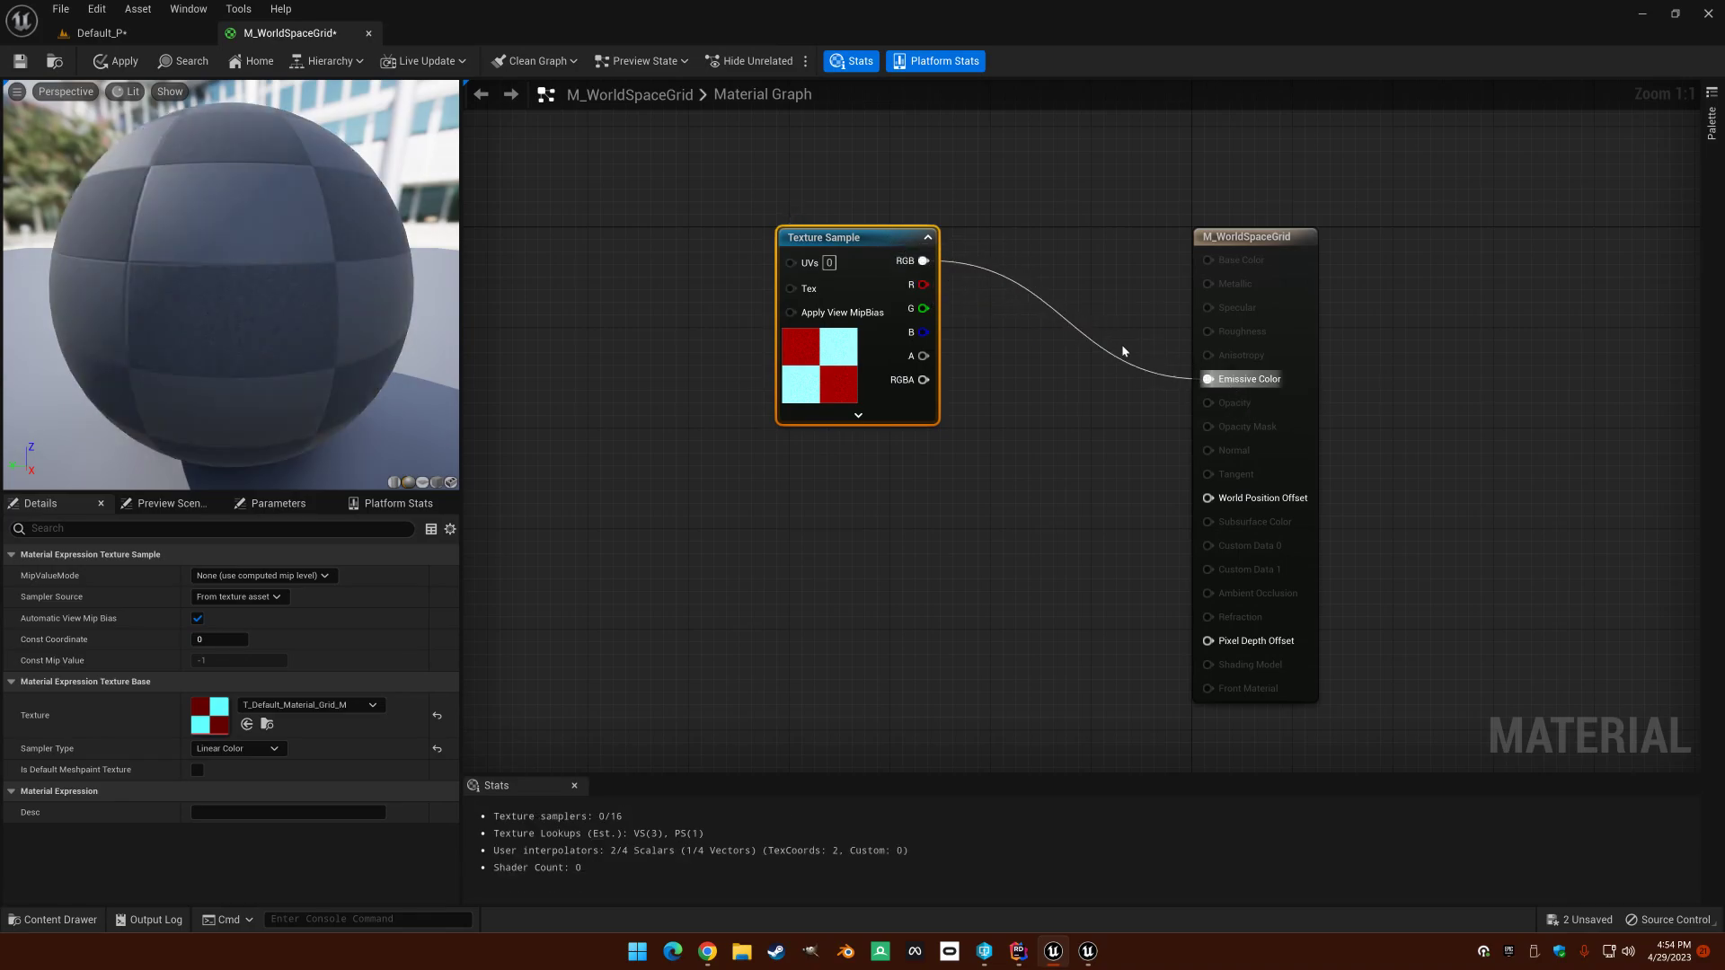
pyautogui.moveTo(847, 240); pyautogui.dragTo(860, 240)
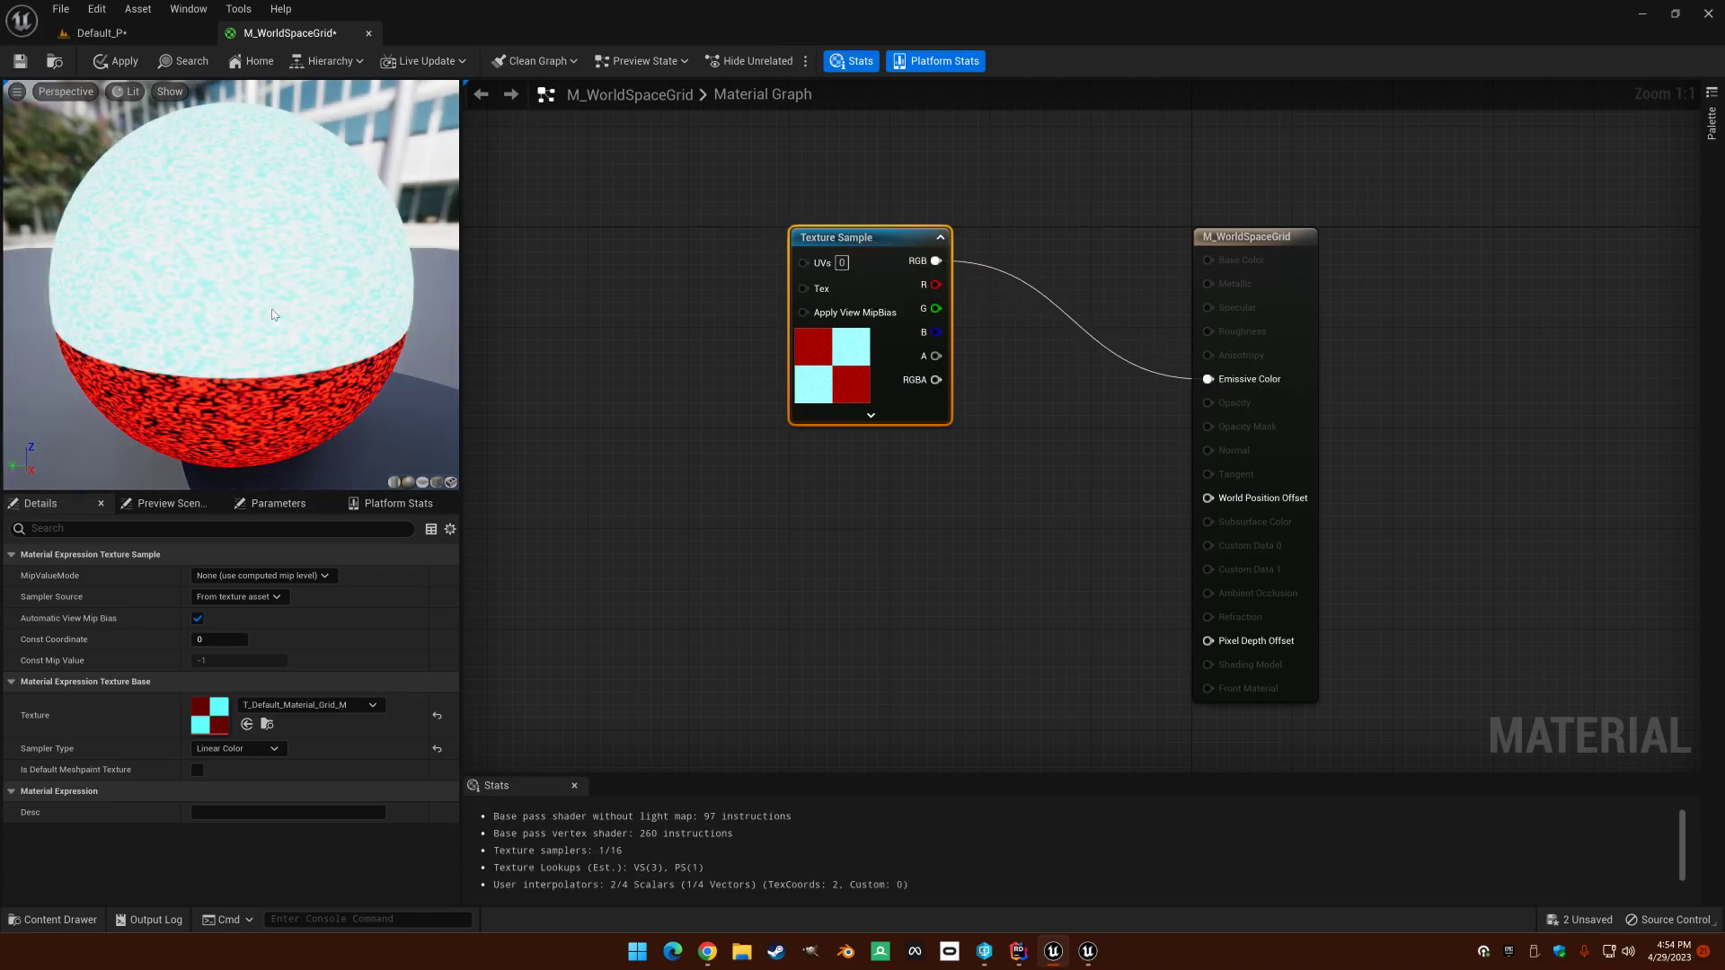
# Step: Preview the material on a cube mesh, then apply and save the material
pyautogui.scroll(-4, 234, 358)
pyautogui.moveTo(235, 358); pyautogui.dragTo(310, 216)
pyautogui.click(422, 482)
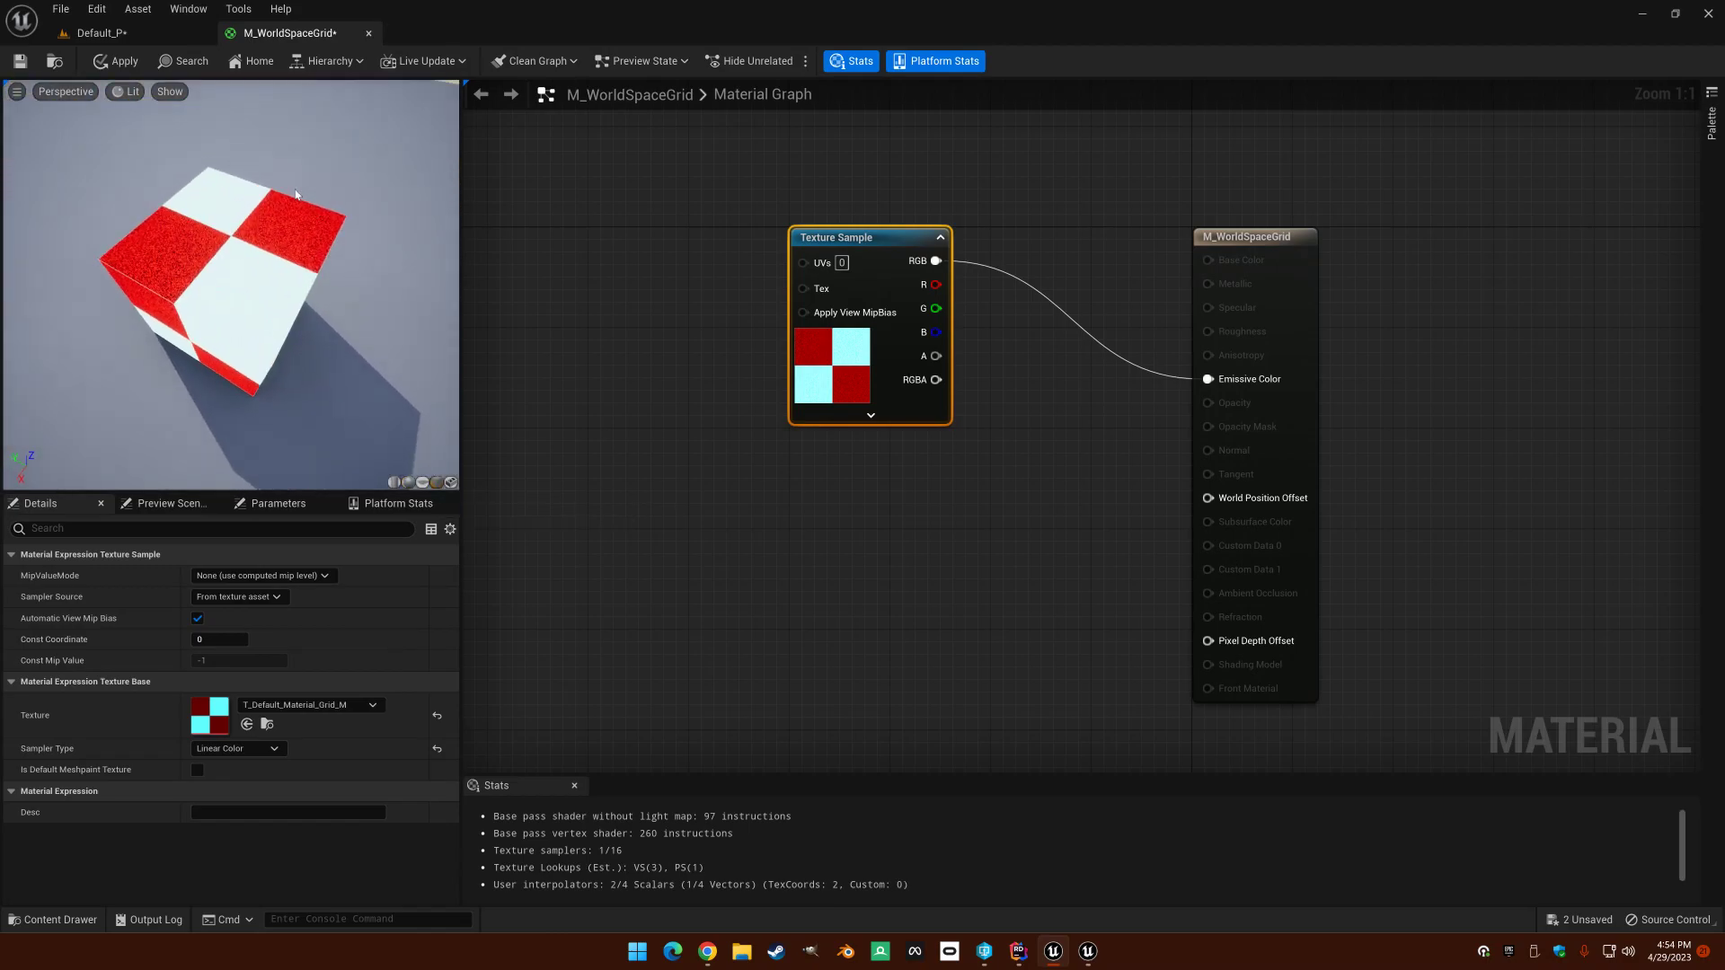
pyautogui.click(115, 61)
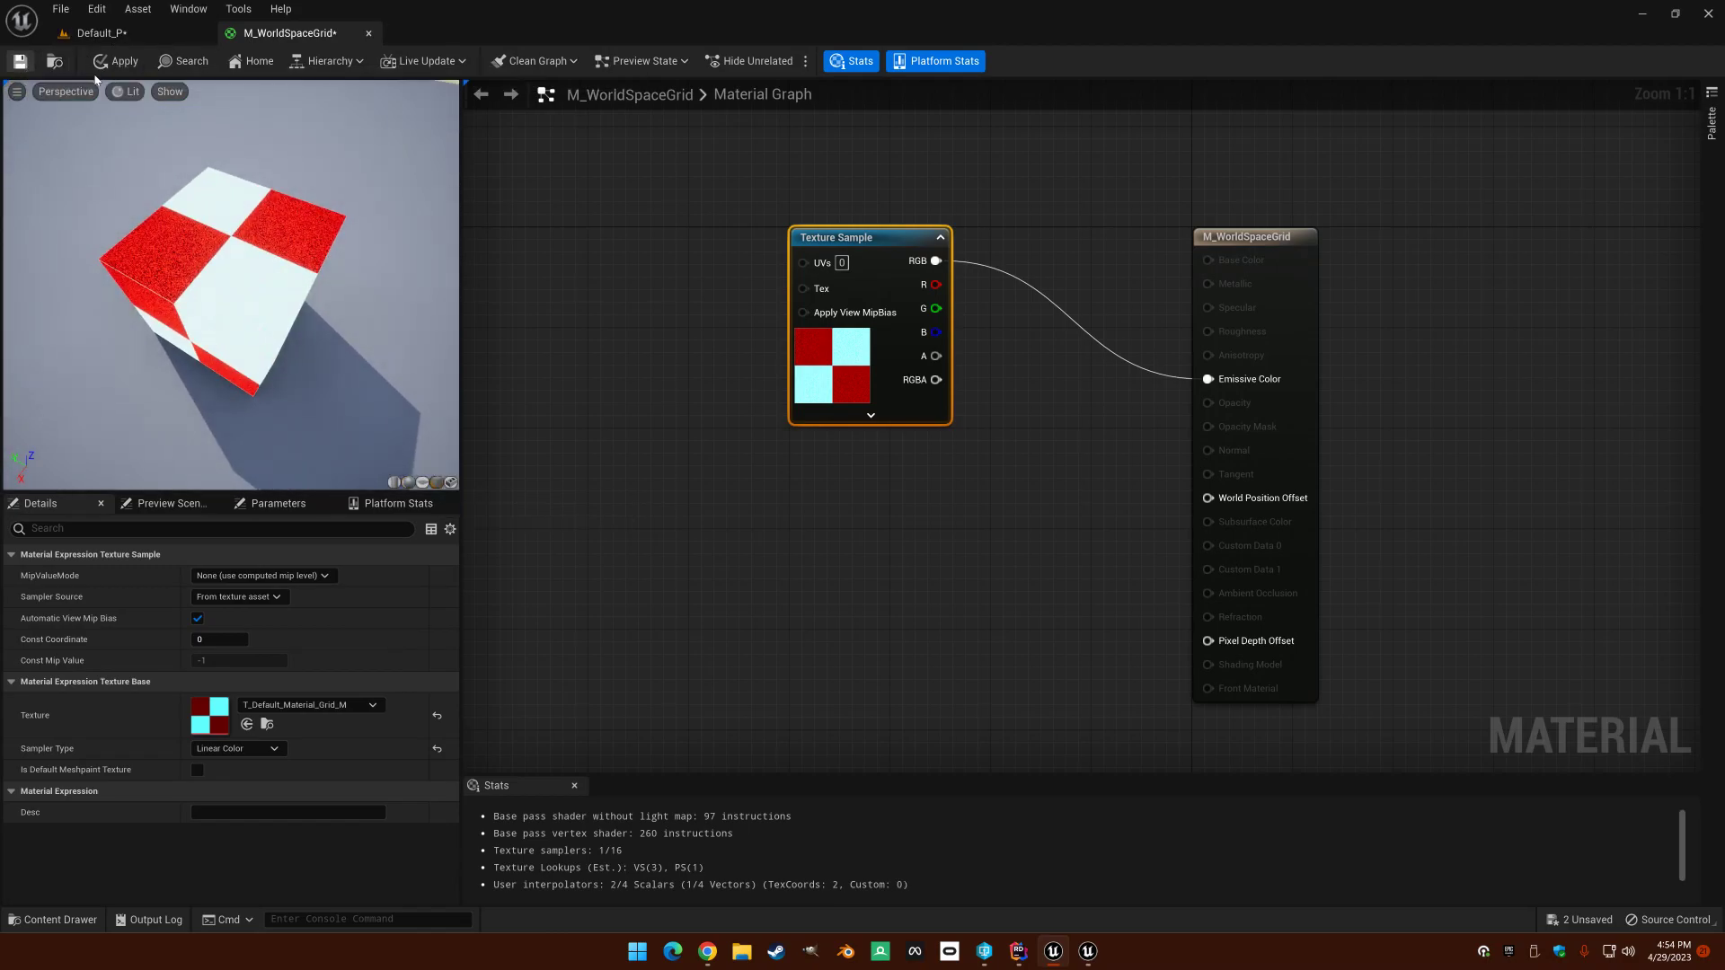
# Step: Place a Cube shape in the Default_P level and reset its location to the origin
pyautogui.click(123, 29)
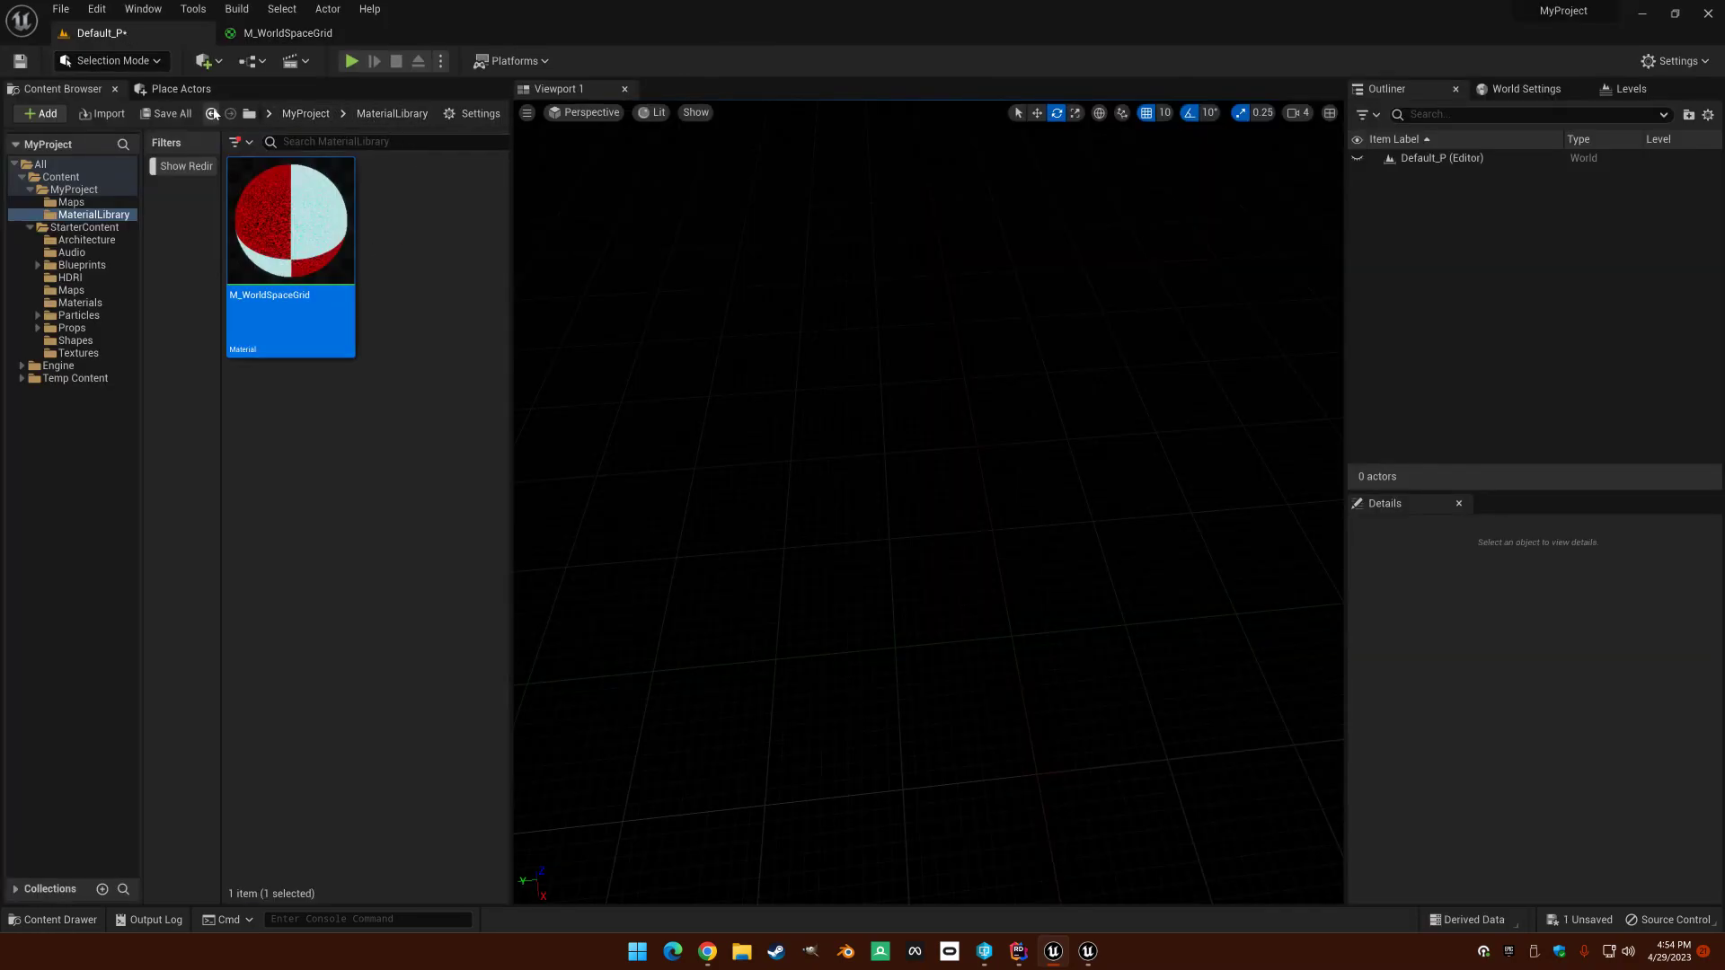
pyautogui.click(186, 91)
pyautogui.moveTo(36, 205); pyautogui.dragTo(946, 579)
pyautogui.click(1699, 702)
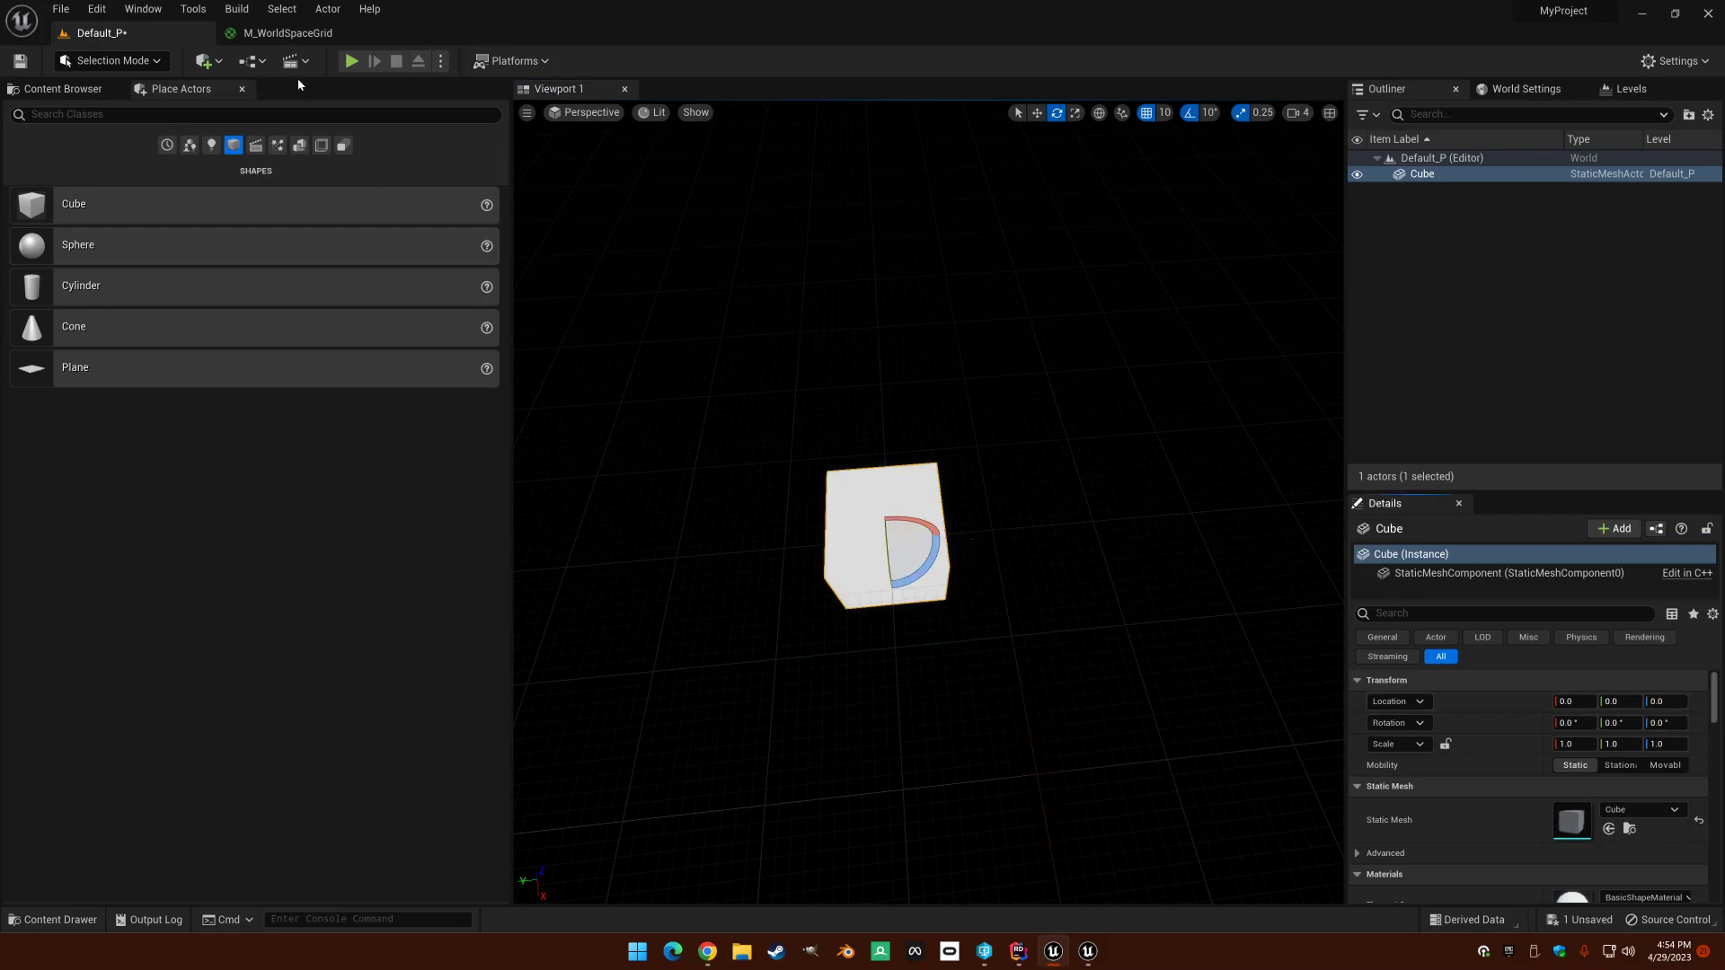
# Step: Assign the M_WorldSpaceGrid material to the cube in the level
pyautogui.click(117, 92)
pyautogui.moveTo(290, 220); pyautogui.dragTo(844, 545)
pyautogui.moveTo(844, 545)
pyautogui.mouseDown(button='right')
pyautogui.moveTo(778, 472)
pyautogui.moveTo(831, 548)
pyautogui.mouseUp(button='right')
# Step: Scale the cube to 3 in X and 3 in Y, and frame it in the viewport
pyautogui.click(1574, 744)
pyautogui.write('3')
pyautogui.press('Return')
pyautogui.click(1618, 744)
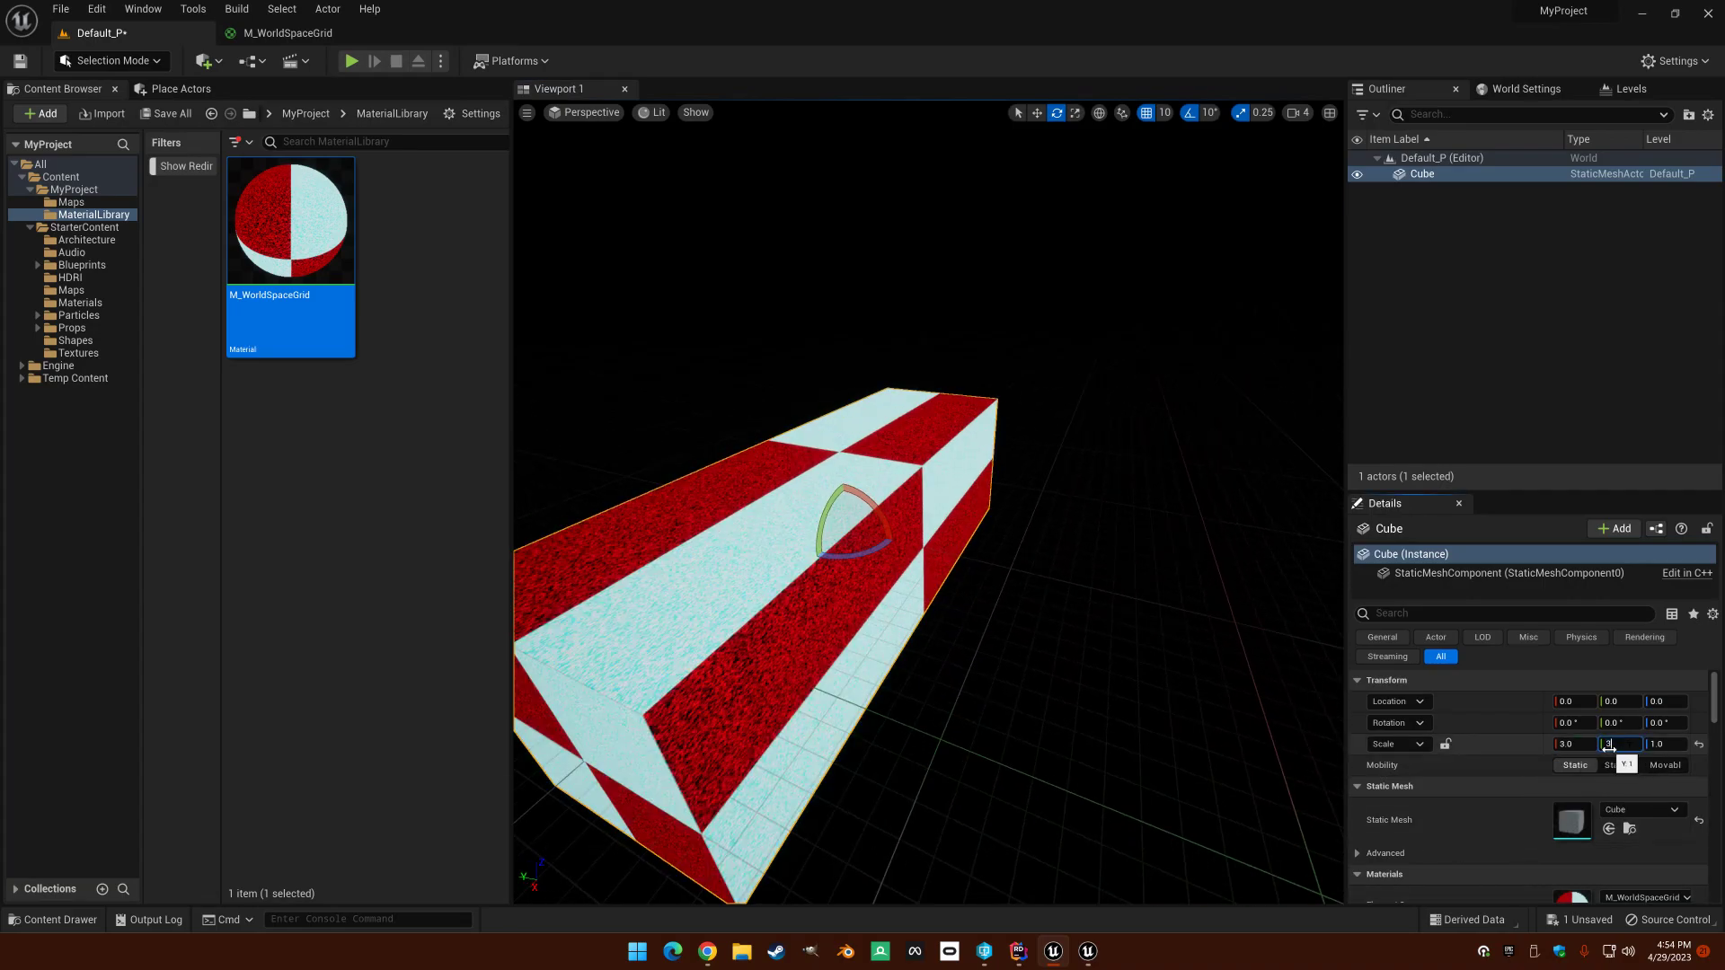
pyautogui.write('3')
pyautogui.press('Return')
pyautogui.press('s')
pyautogui.moveTo(1124, 612)
pyautogui.mouseDown(button='right')
pyautogui.moveTo(1110, 579)
pyautogui.moveTo(1123, 607)
pyautogui.mouseUp(button='right')
pyautogui.press('w')
pyautogui.scroll(-4, 860, 508)
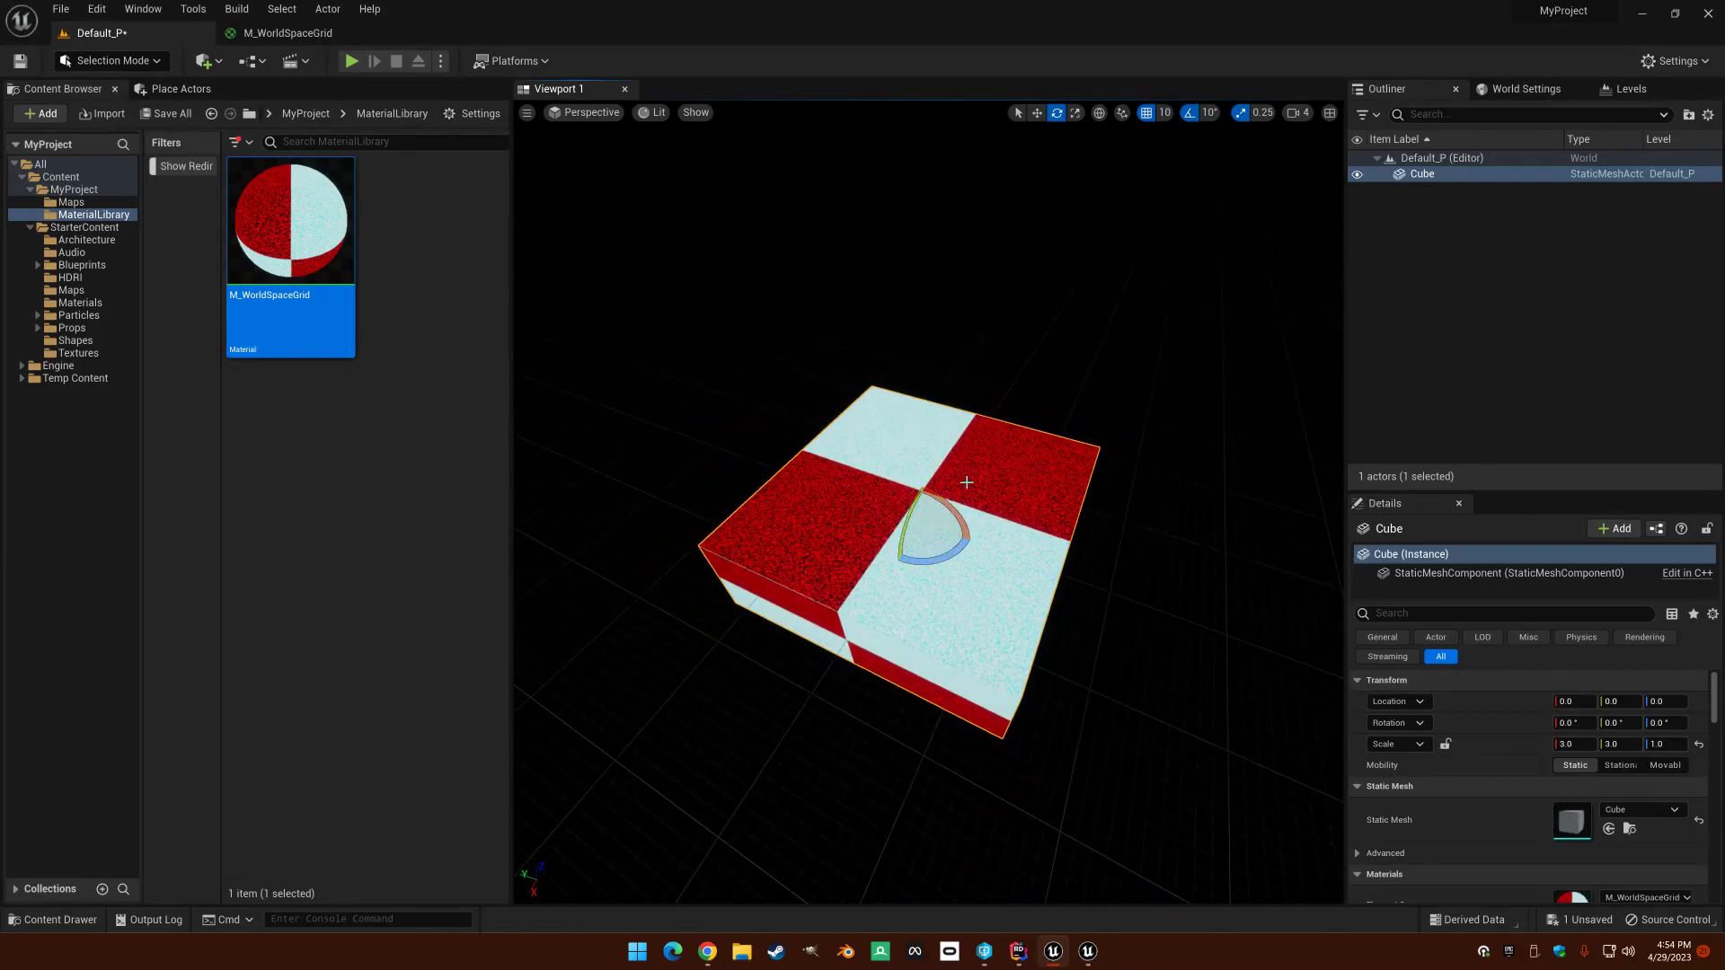
# Step: Add a WorldPosition node to the M_WorldSpaceGrid graph, well ahead of the Texture Sample node
pyautogui.click(271, 36)
pyautogui.moveTo(595, 372); pyautogui.dragTo(958, 456, button='right')
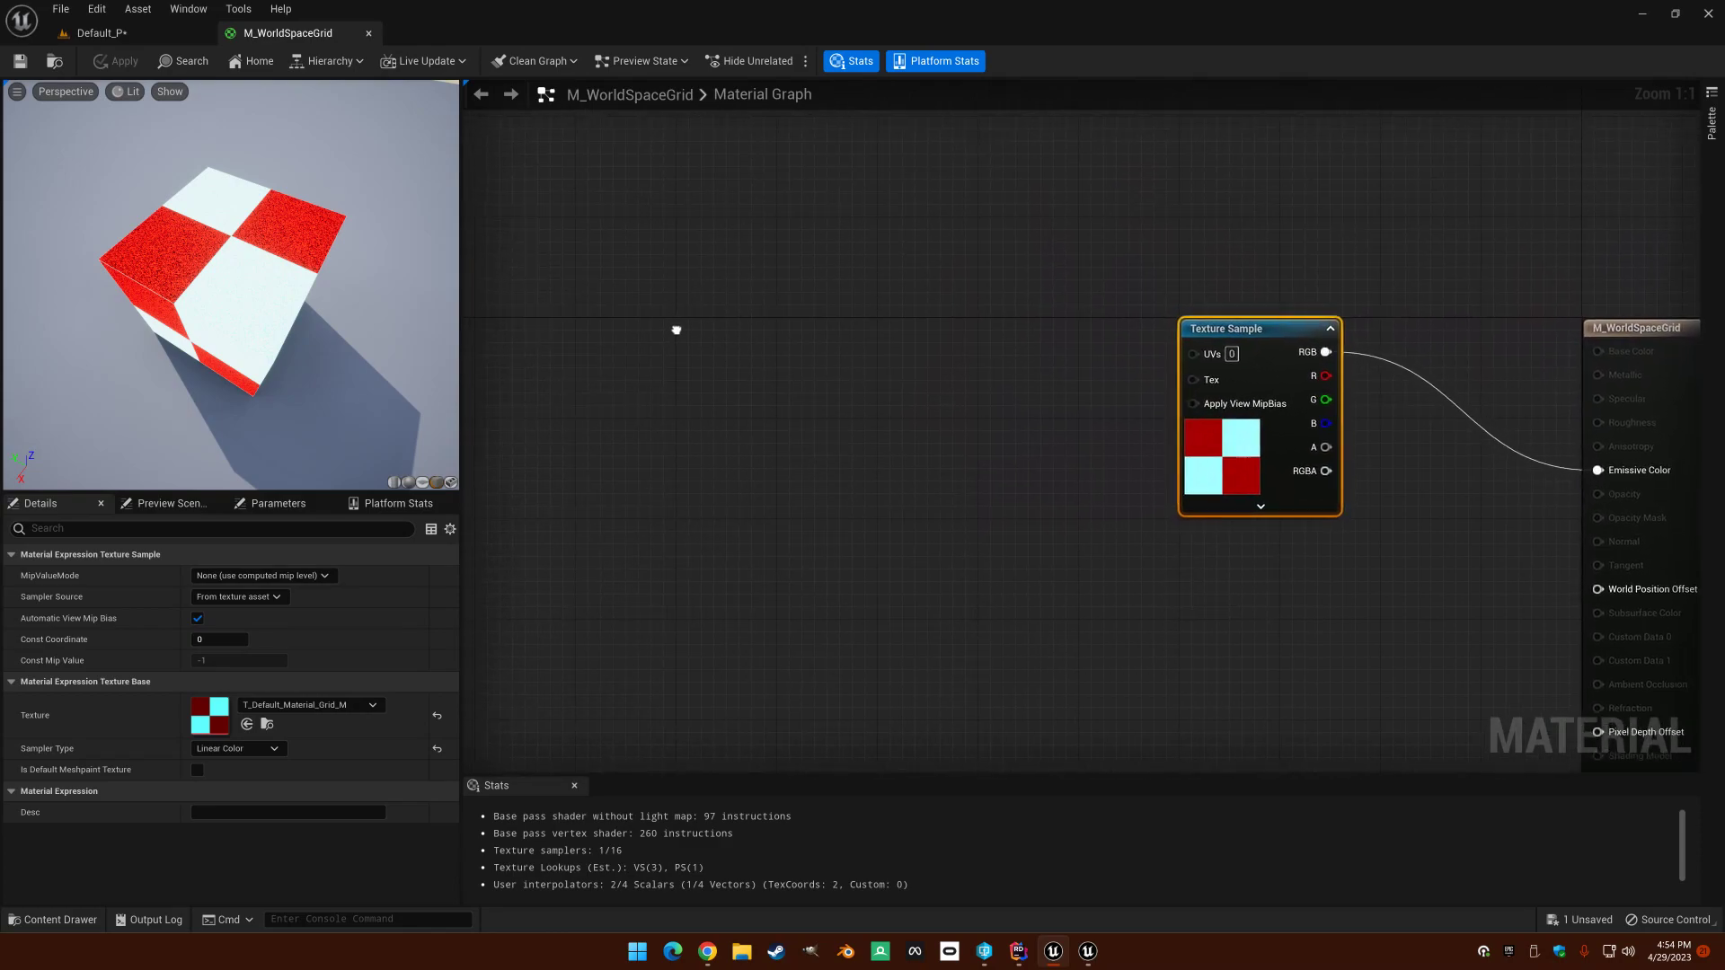
pyautogui.rightClick(614, 319)
pyautogui.write('absolu')
pyautogui.press('BackSpace')
pyautogui.press('BackSpace')
pyautogui.press('BackSpace')
pyautogui.press('BackSpace')
pyautogui.press('BackSpace')
pyautogui.press('BackSpace')
pyautogui.write('worldpos')
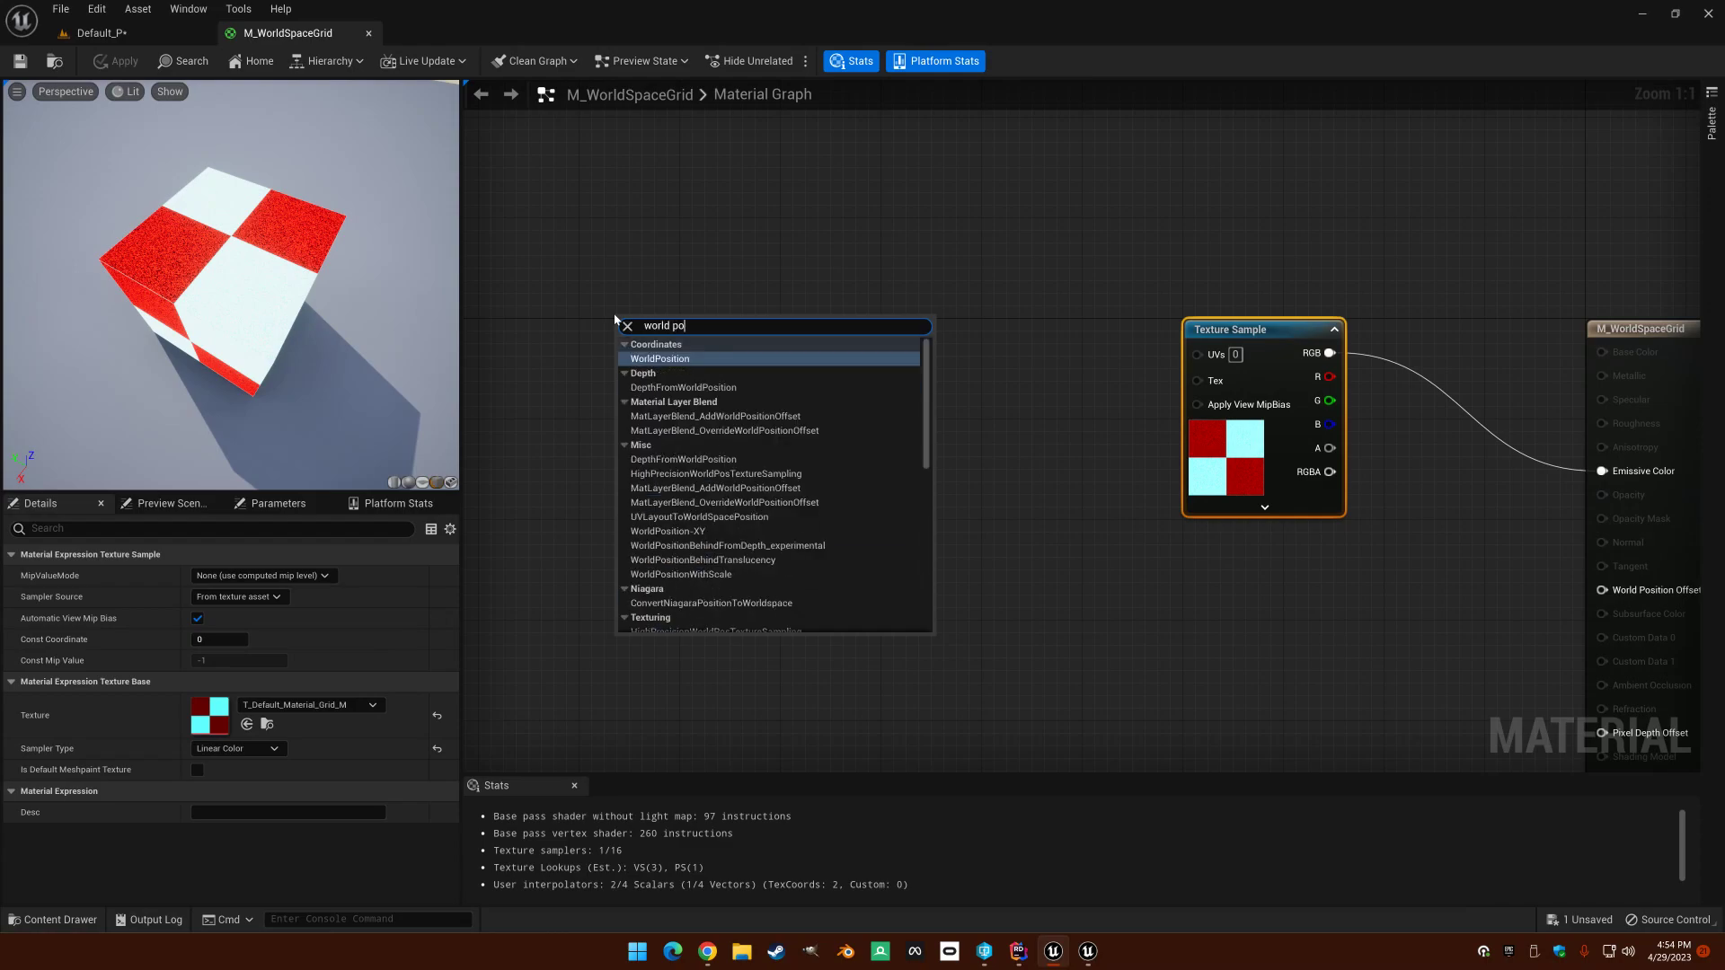
pyautogui.press('Return')
pyautogui.moveTo(653, 332); pyautogui.dragTo(618, 337)
pyautogui.moveTo(890, 338); pyautogui.dragTo(1040, 403, button='right')
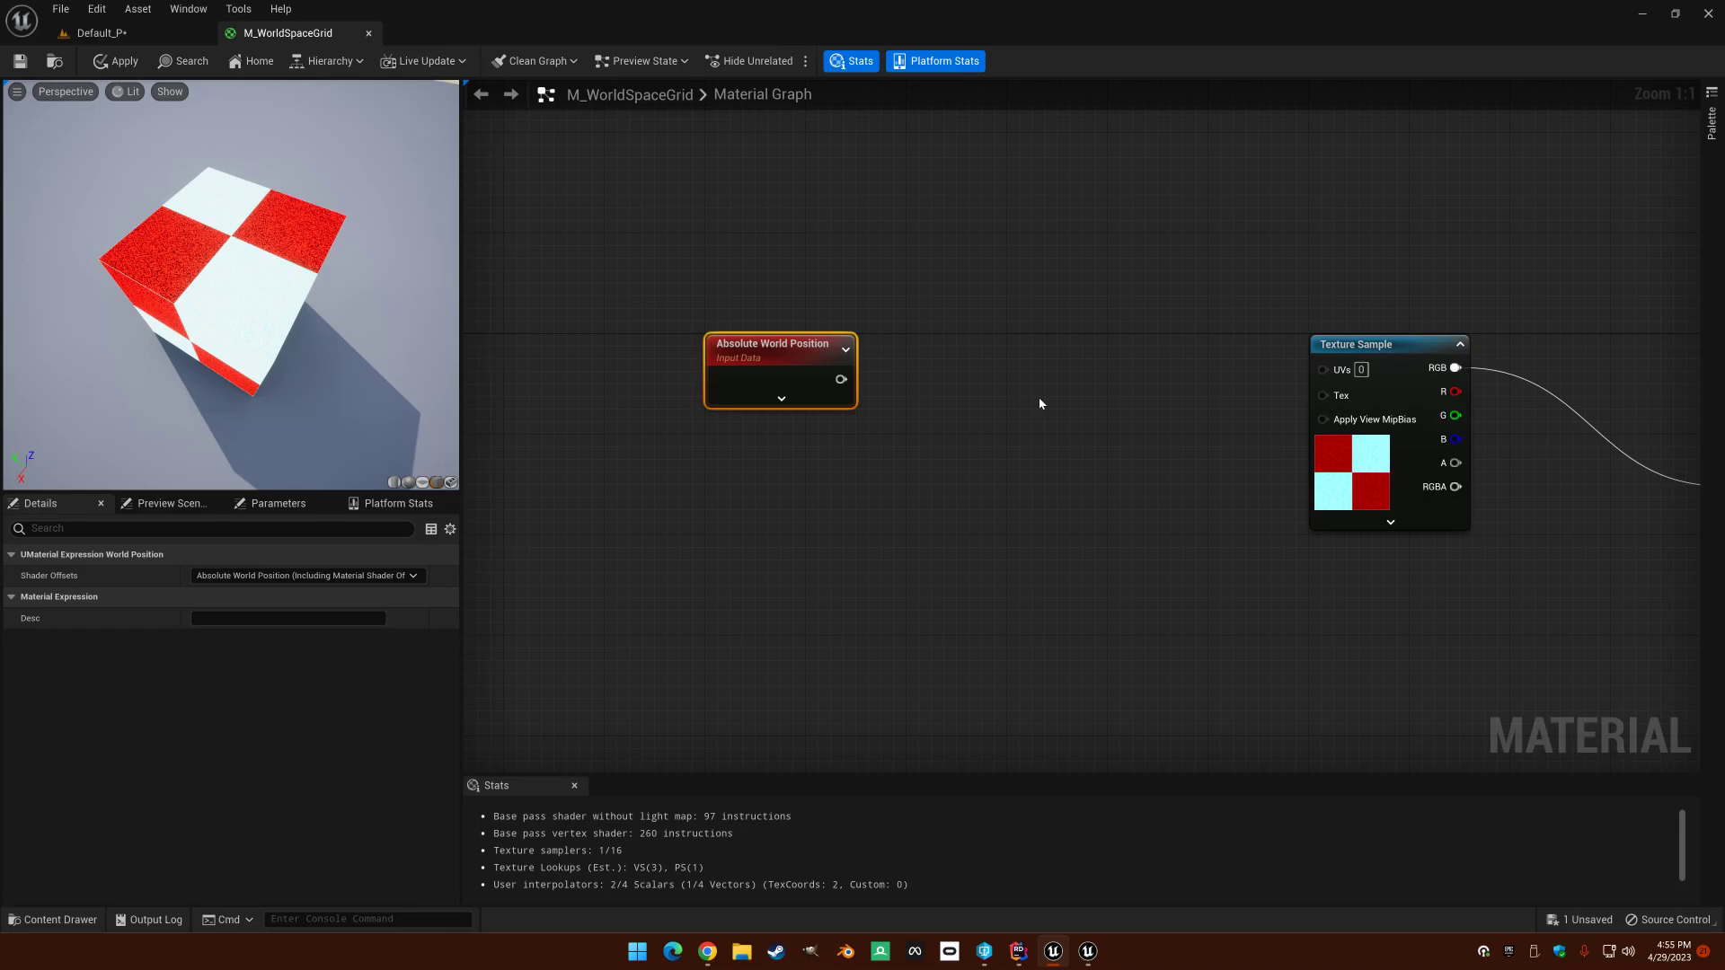
pyautogui.moveTo(1117, 373)
pyautogui.mouseDown(button='right')
pyautogui.moveTo(1144, 362)
pyautogui.moveTo(1087, 370)
pyautogui.mouseUp(button='right')
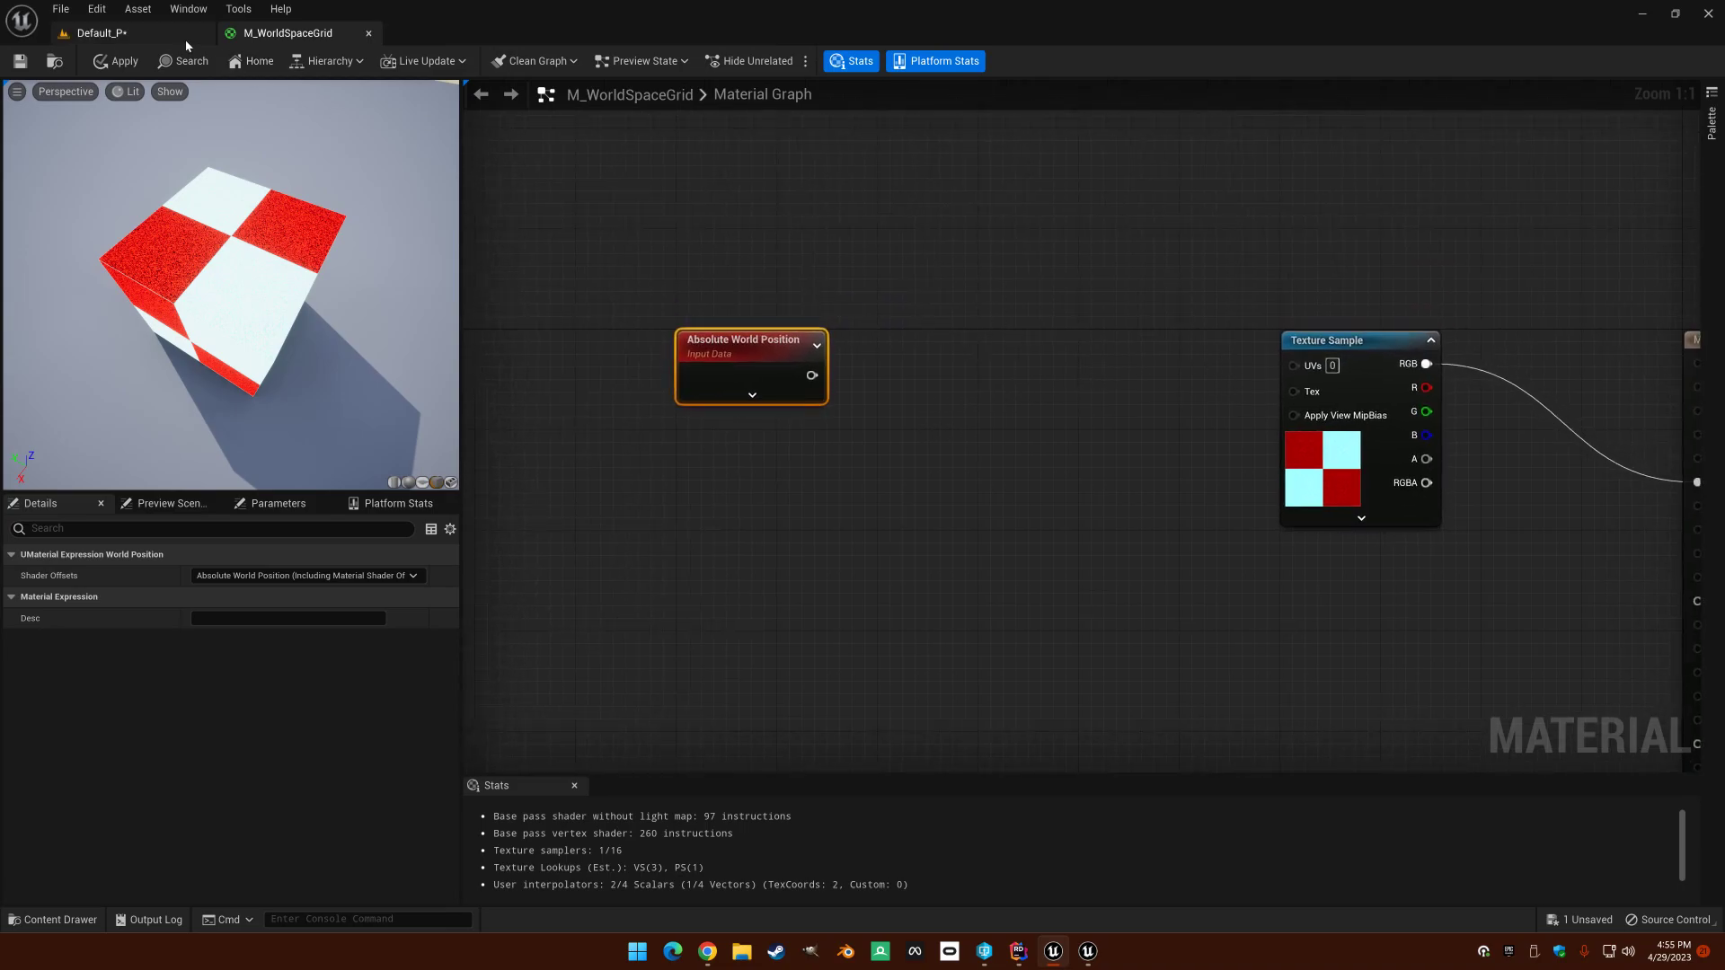
# Step: Try rotating the level's cube to -30° about its vertical axis, and return its rotation to 0°
pyautogui.click(99, 33)
pyautogui.moveTo(984, 542); pyautogui.dragTo(903, 567)
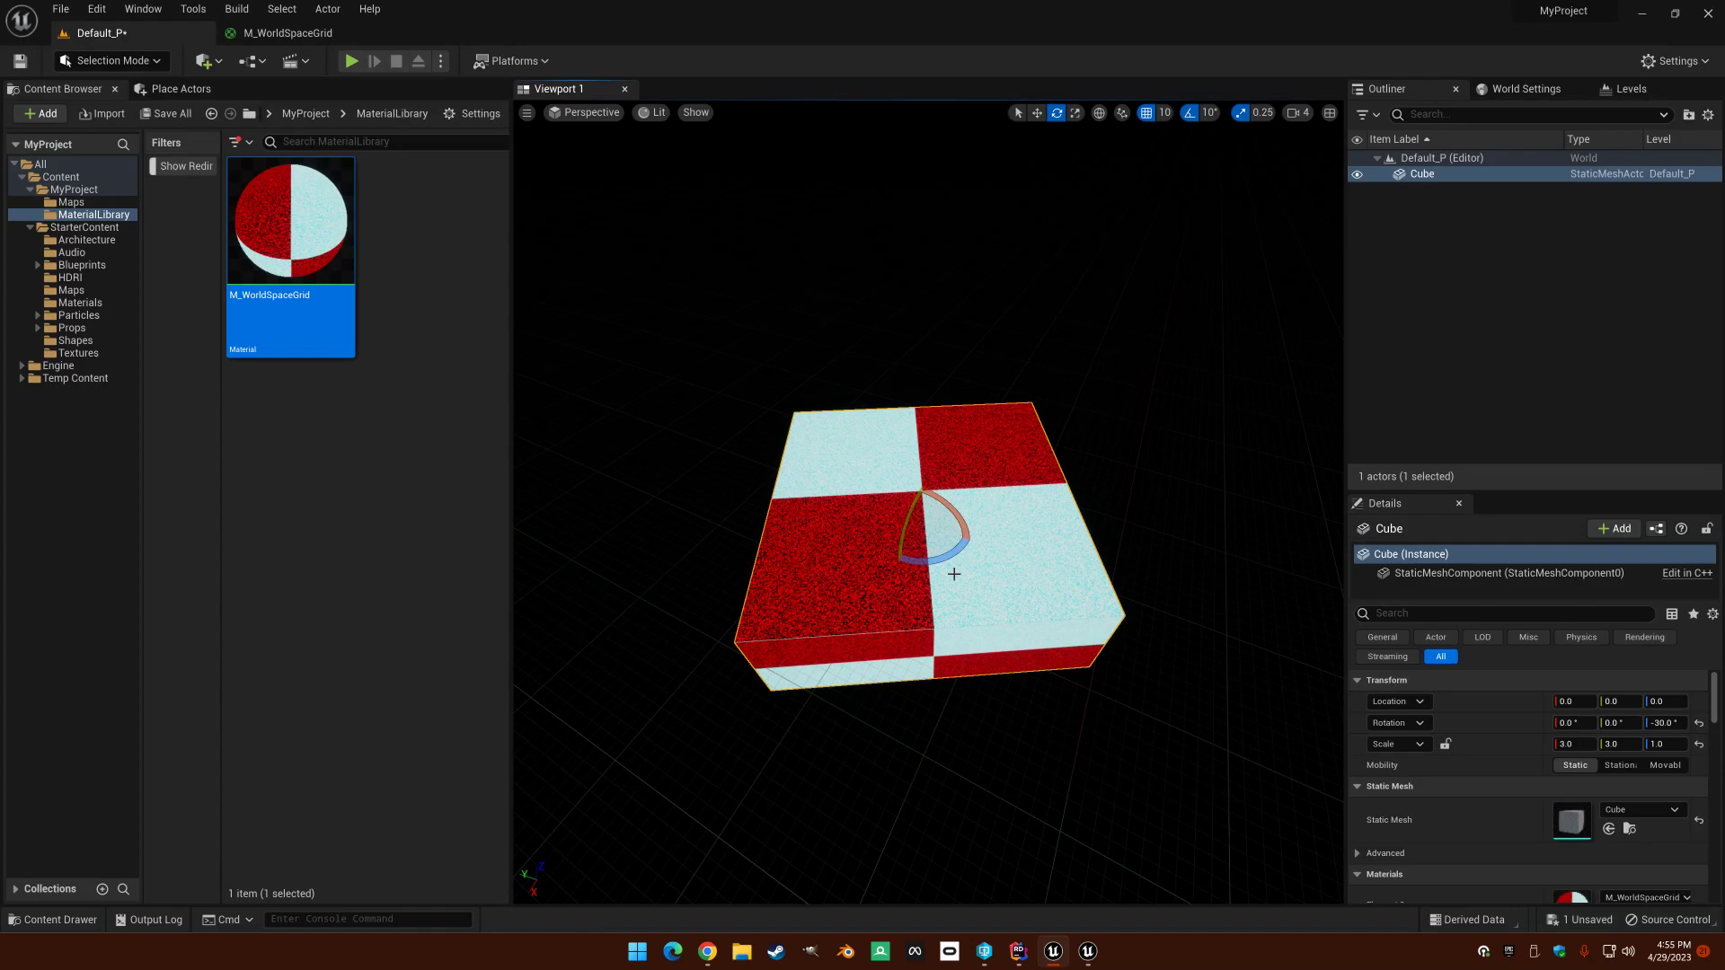
pyautogui.moveTo(894, 566); pyautogui.dragTo(809, 562)
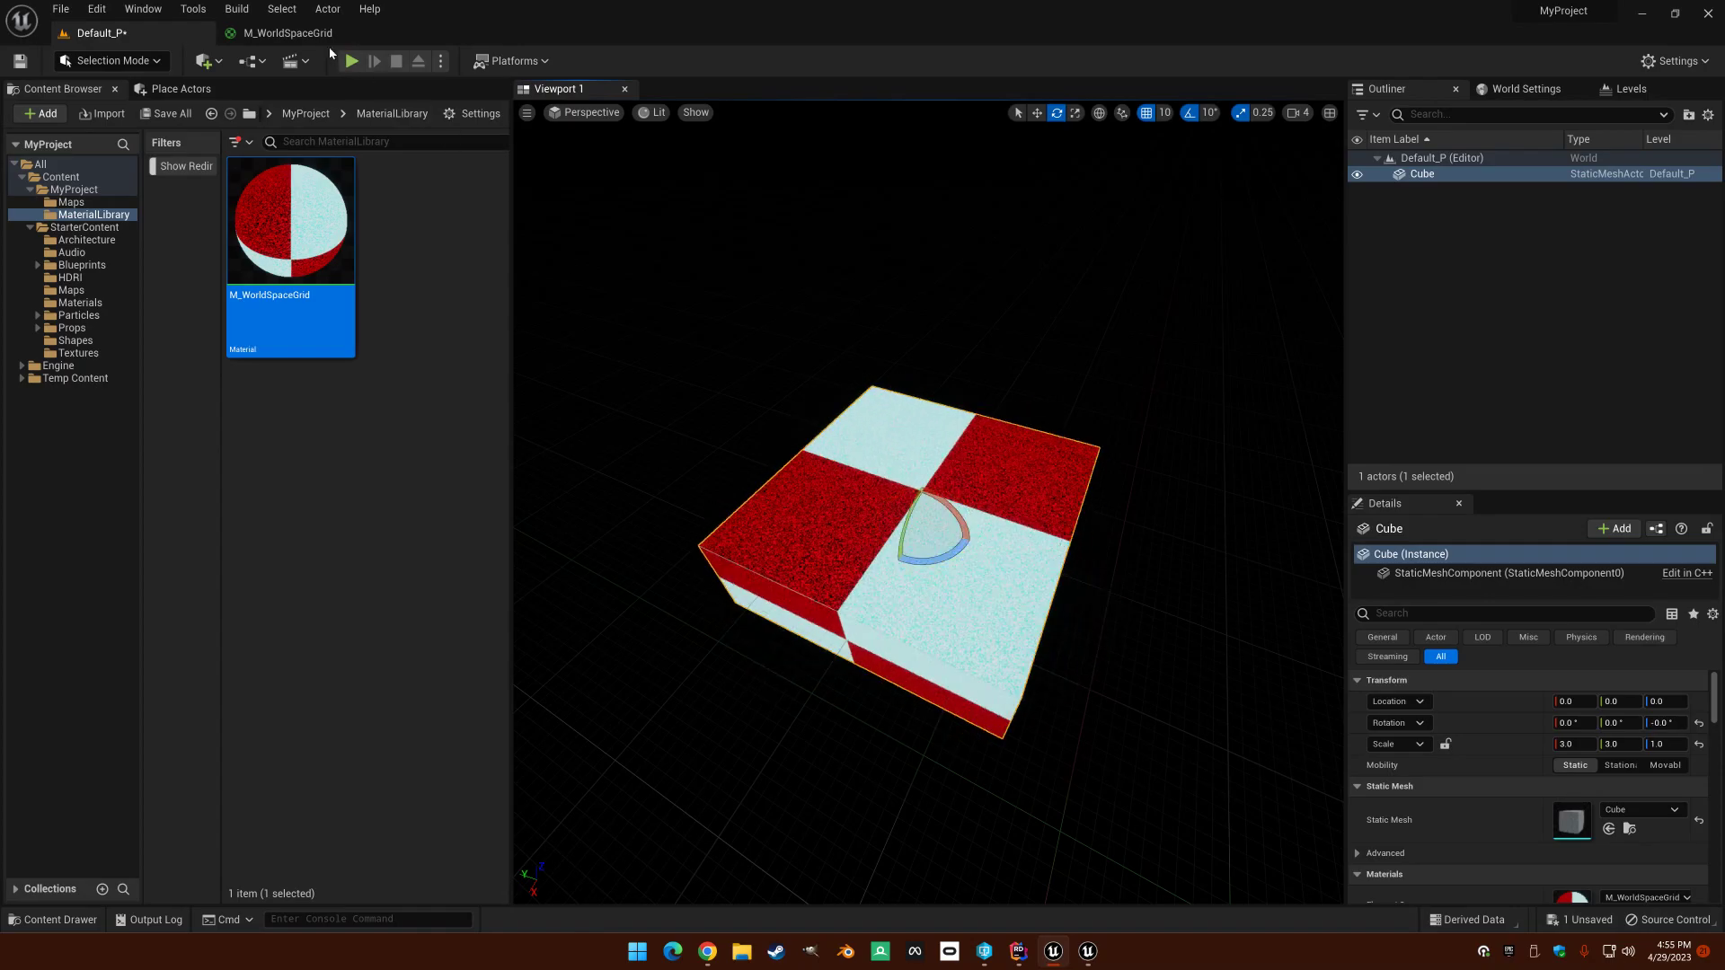
# Step: Add a Divide node fed by Absolute World Position in the M_WorldSpaceGrid graph, with its B value set to 100
pyautogui.click(288, 33)
pyautogui.moveTo(775, 410); pyautogui.dragTo(840, 416)
pyautogui.write('divi')
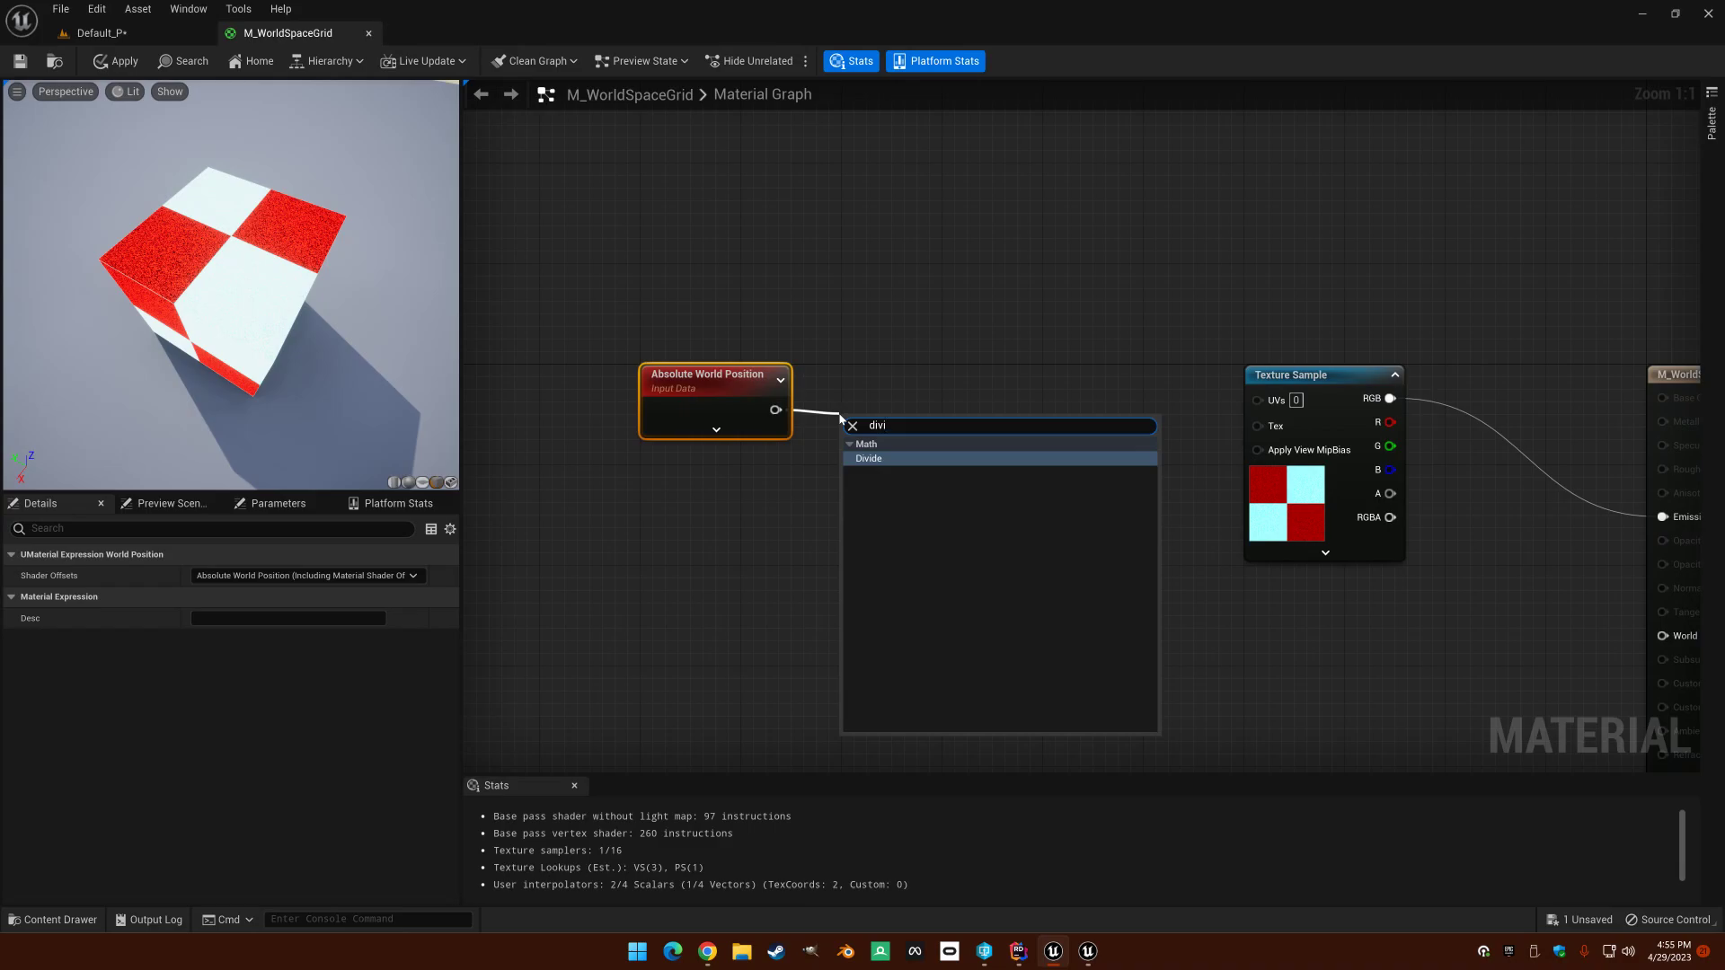
pyautogui.press('Return')
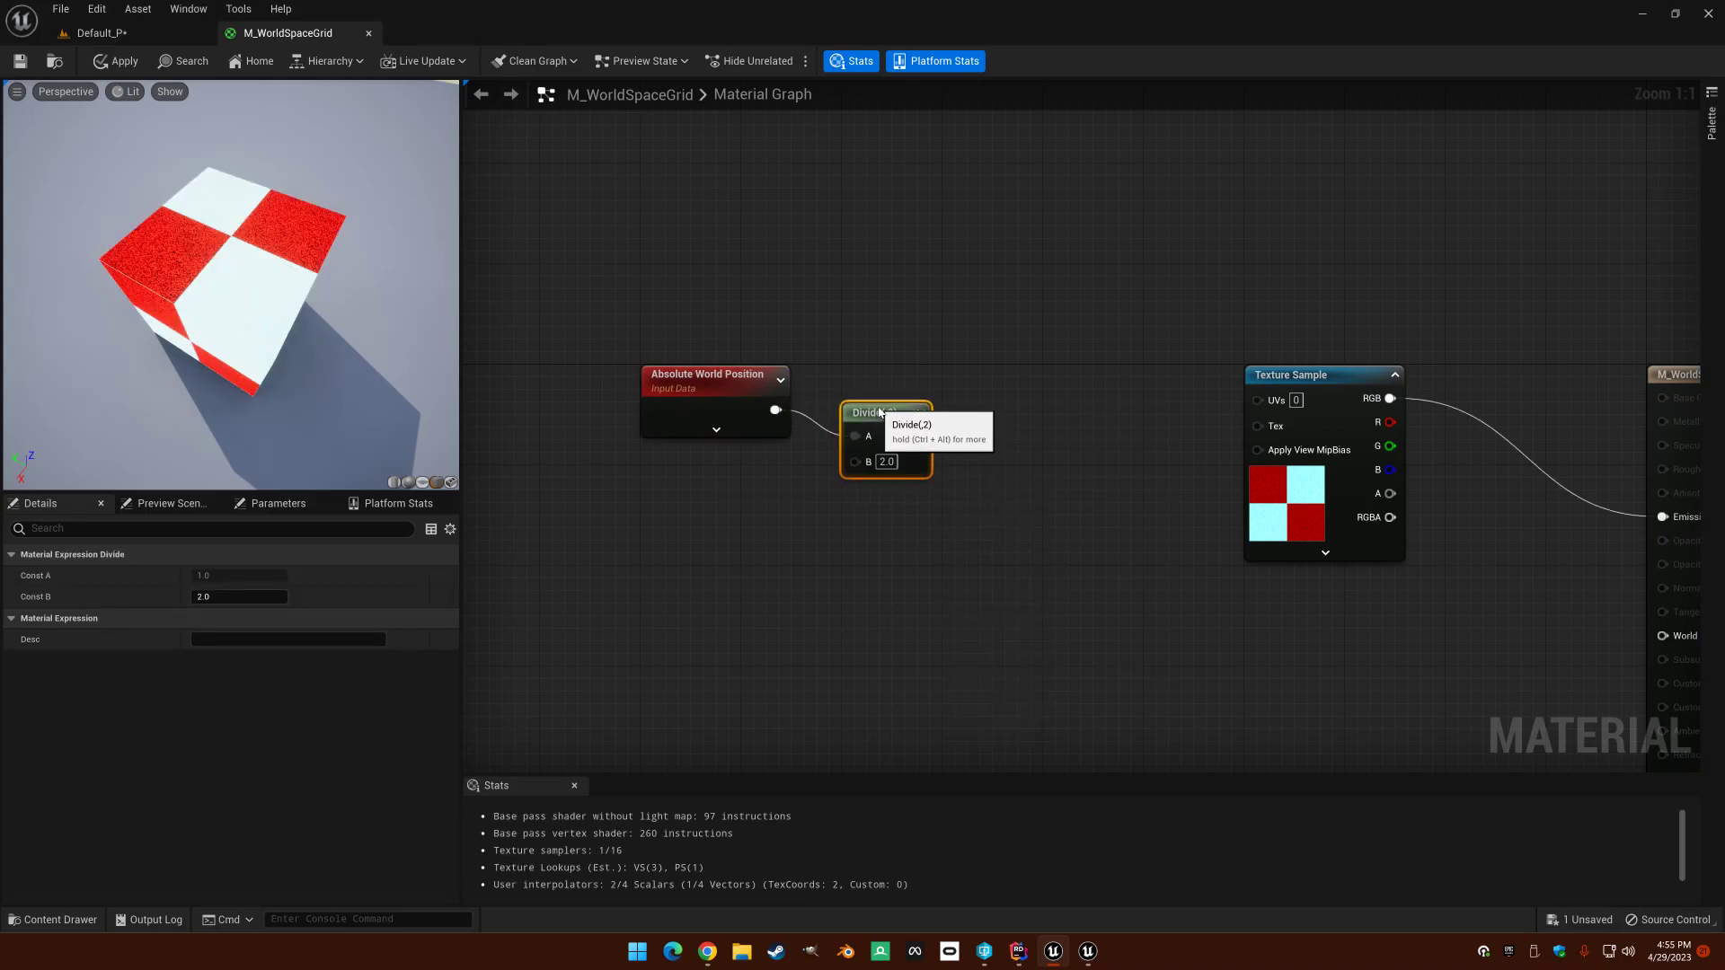
pyautogui.moveTo(879, 412); pyautogui.dragTo(880, 388)
pyautogui.click(886, 437)
pyautogui.write('100')
pyautogui.press('Return')
# Step: Connect the Divide output to the Texture Sample's UVs and move the nodes closer together
pyautogui.moveTo(927, 411); pyautogui.dragTo(1258, 399)
pyautogui.moveTo(748, 317); pyautogui.dragTo(876, 402)
pyautogui.moveTo(919, 398); pyautogui.dragTo(1069, 389)
pyautogui.click(1050, 490)
pyautogui.moveTo(1051, 489); pyautogui.dragTo(879, 514, button='right')
# Step: Insert an R and G component mask between the Divide node and the Texture Sample's UVs, and save the material
pyautogui.moveTo(641, 292); pyautogui.dragTo(817, 381)
pyautogui.click(1007, 357)
pyautogui.hotkey('shift', 'c')
pyautogui.keyDown('shift'); pyautogui.click(933, 396); pyautogui.keyUp('shift')
pyautogui.moveTo(935, 401); pyautogui.dragTo(1090, 406)
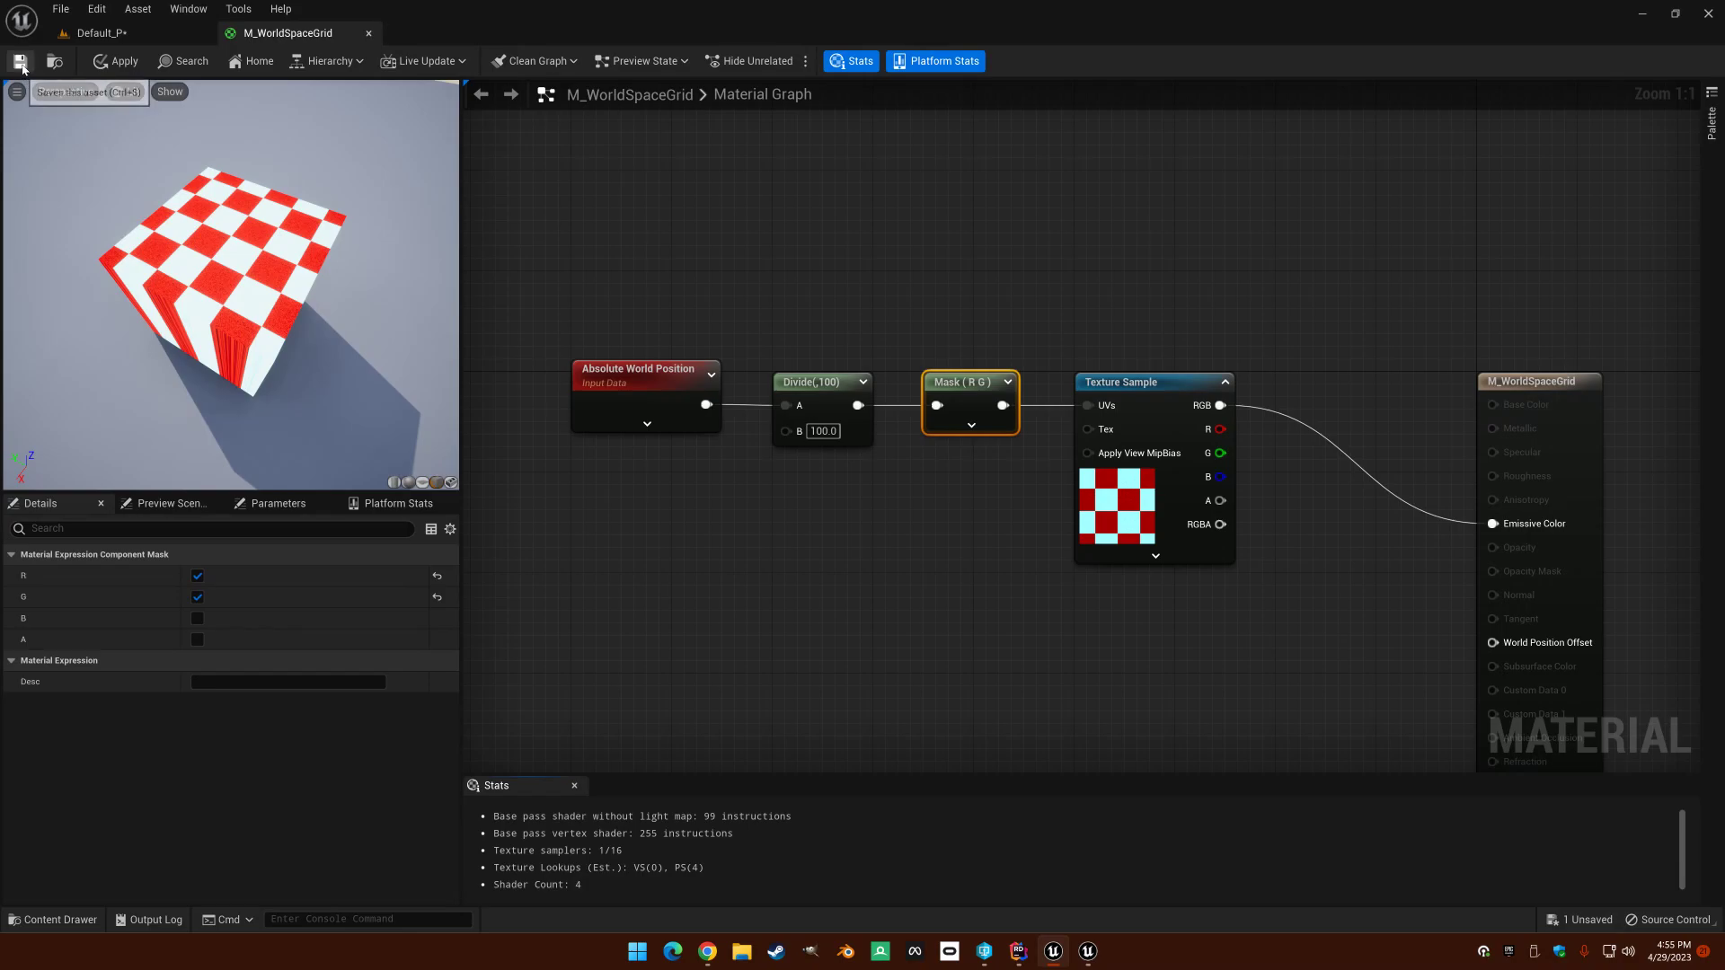
pyautogui.hotkey('ctrl', 's')
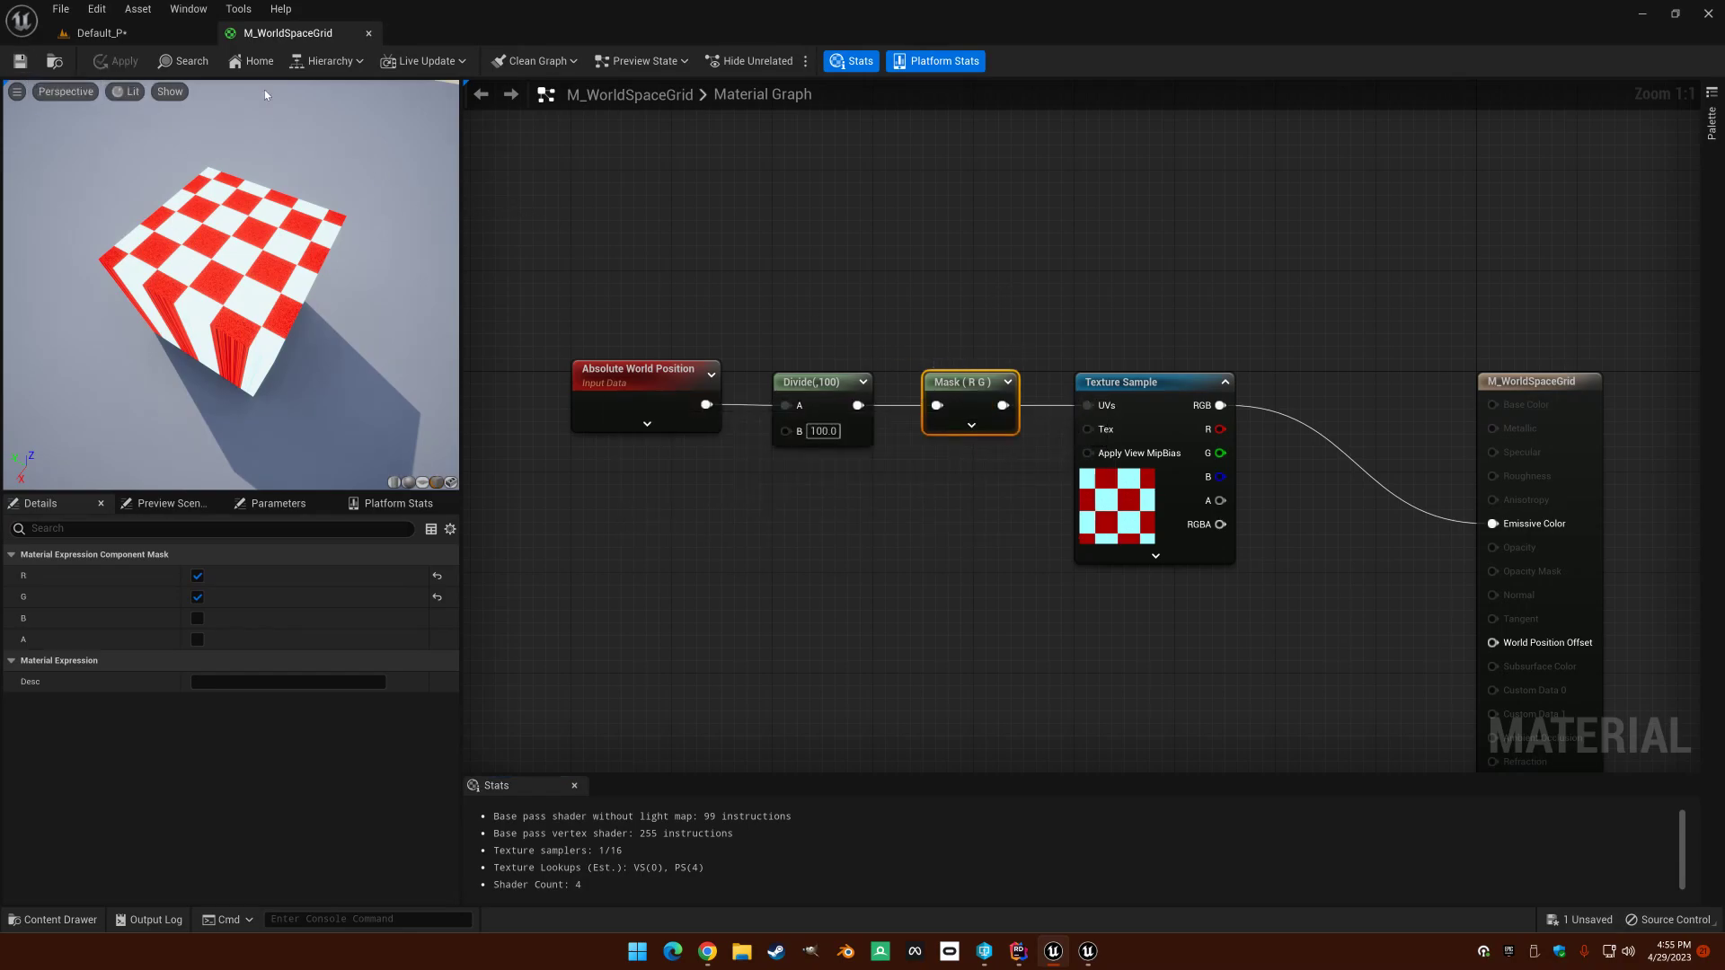
# Step: Rotate the level's cube to 30° about its vertical axis to test the world-space grid
pyautogui.click(171, 34)
pyautogui.moveTo(737, 406); pyautogui.dragTo(868, 600, button='right')
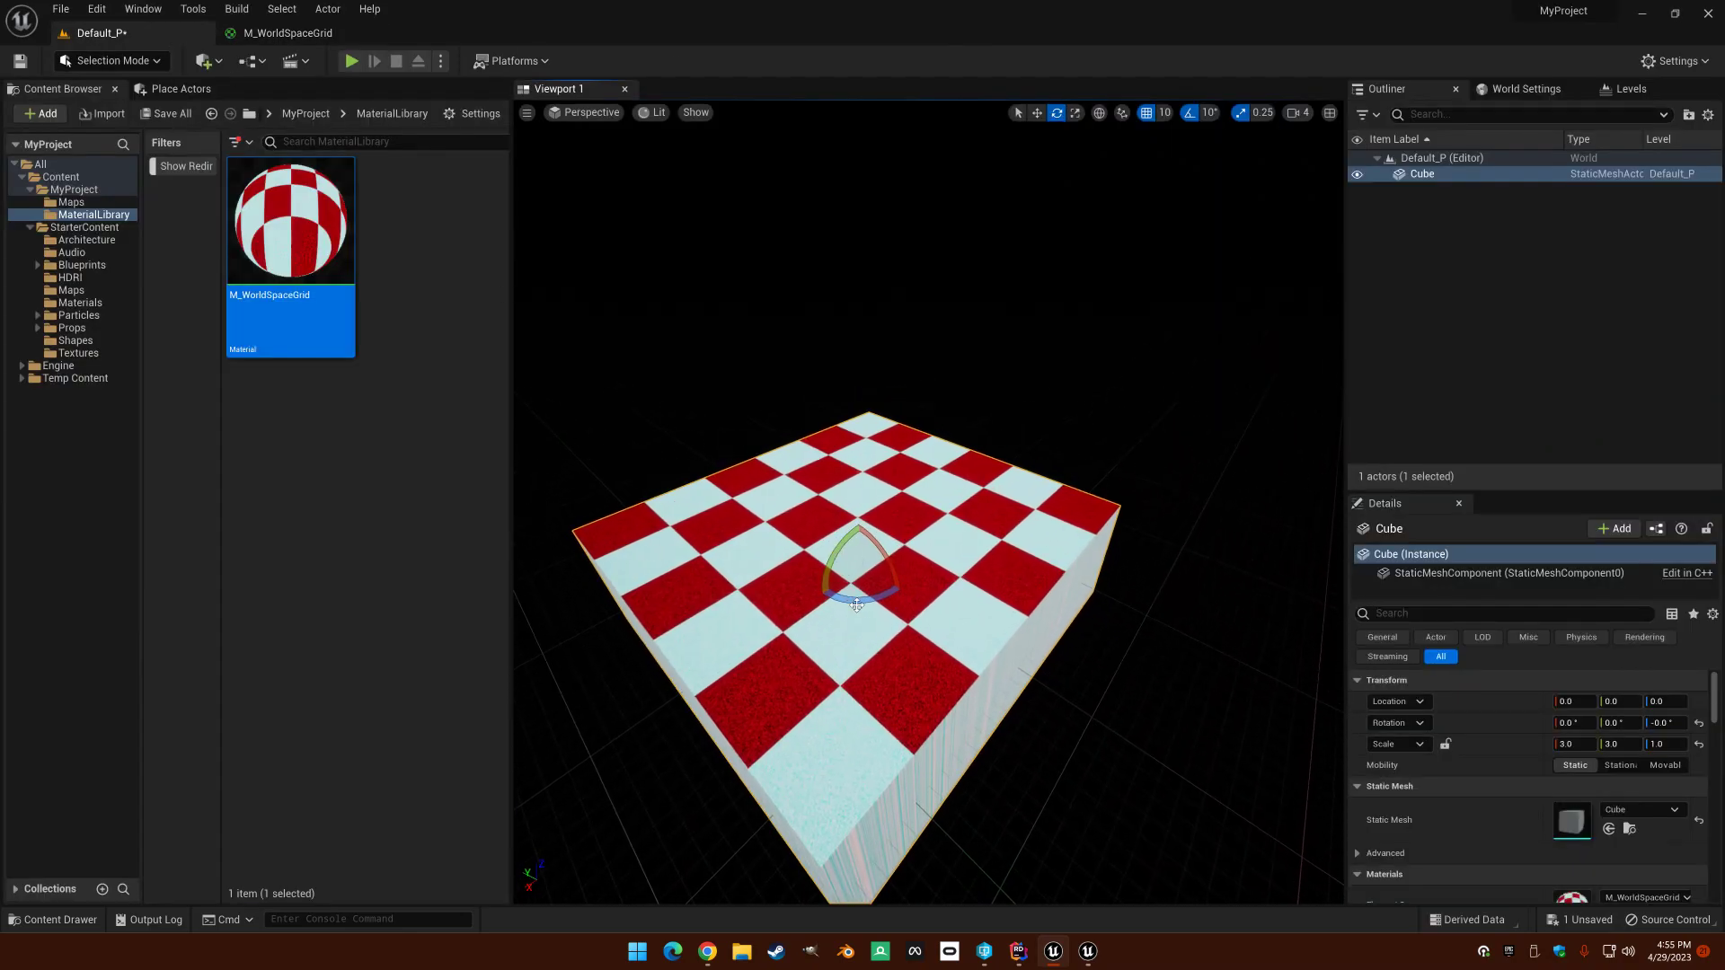
pyautogui.moveTo(868, 600); pyautogui.dragTo(818, 588)
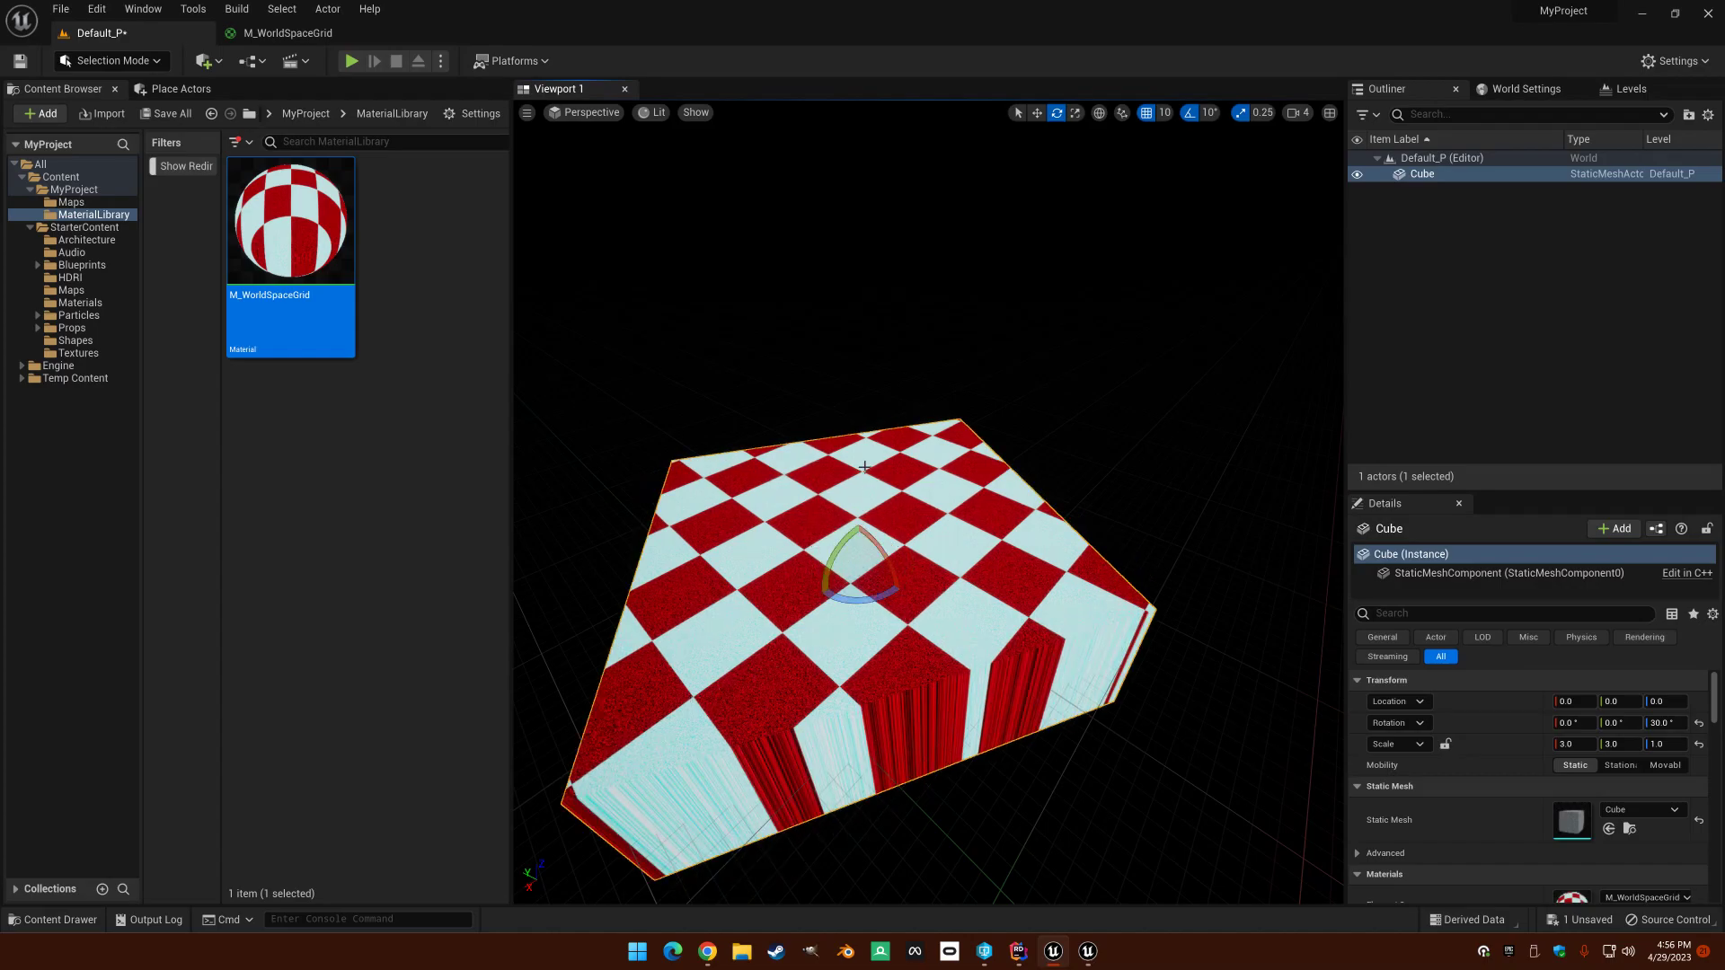
# Step: Add two three-component constant vector nodes to the material graph, stacked below Absolute World Position
pyautogui.click(288, 33)
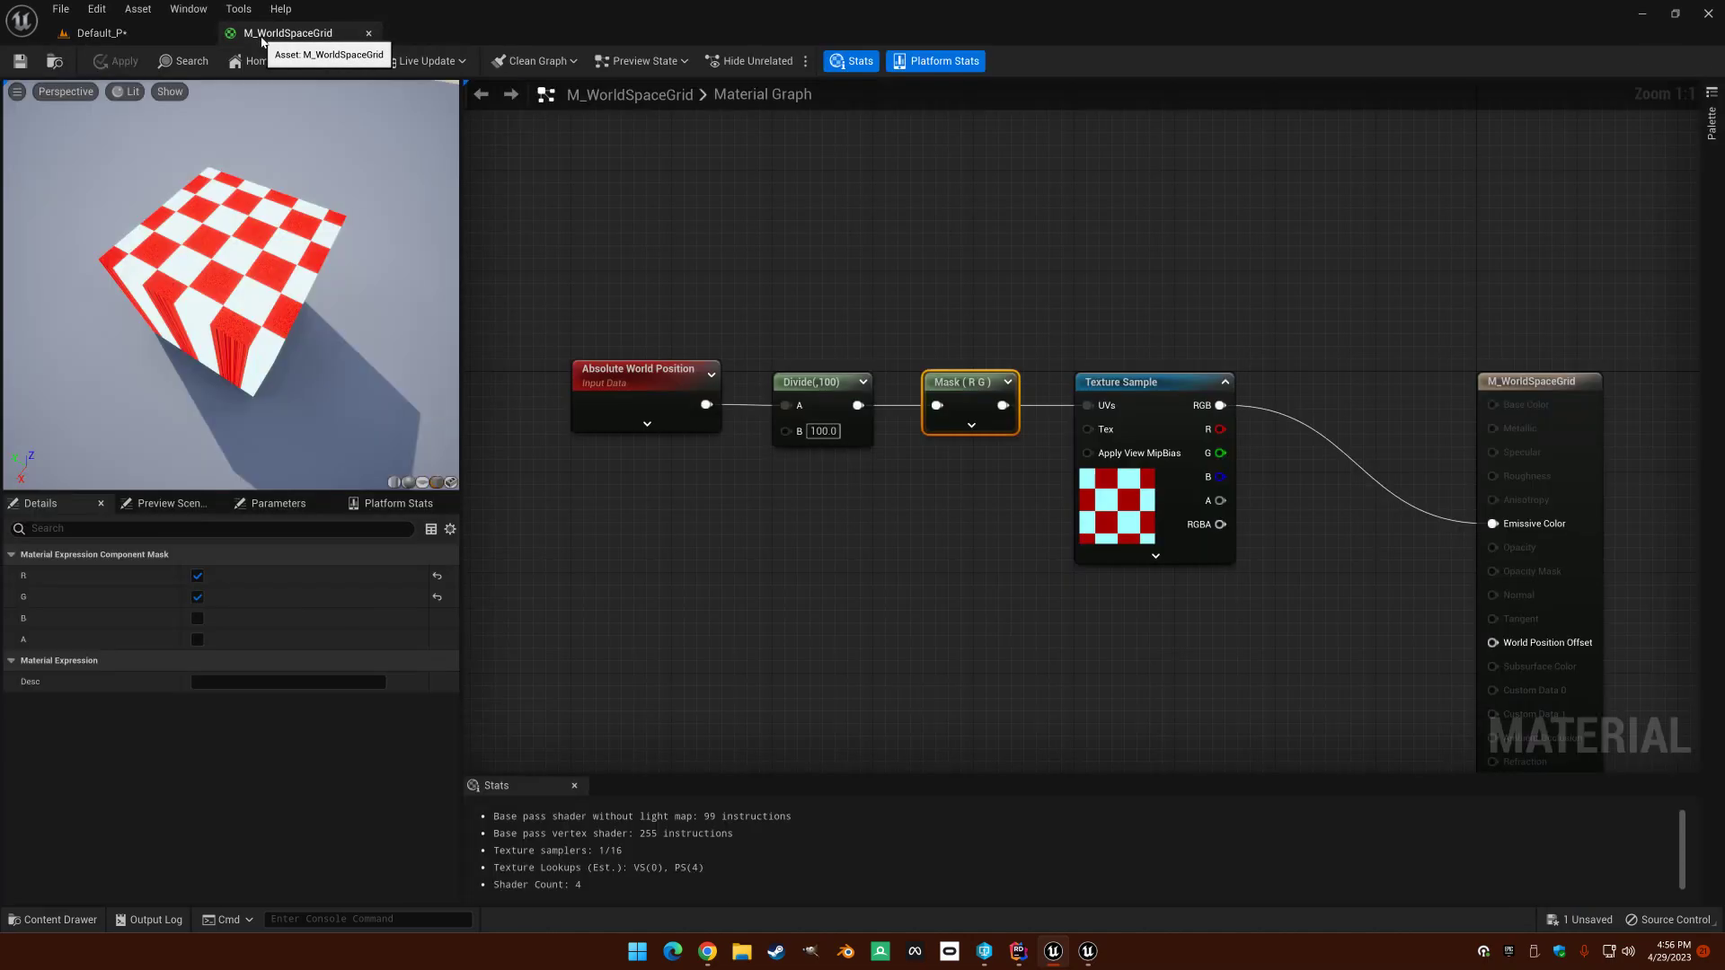
pyautogui.moveTo(701, 430)
pyautogui.mouseDown(button='right')
pyautogui.moveTo(787, 400)
pyautogui.moveTo(770, 455)
pyautogui.moveTo(703, 452)
pyautogui.mouseUp(button='right')
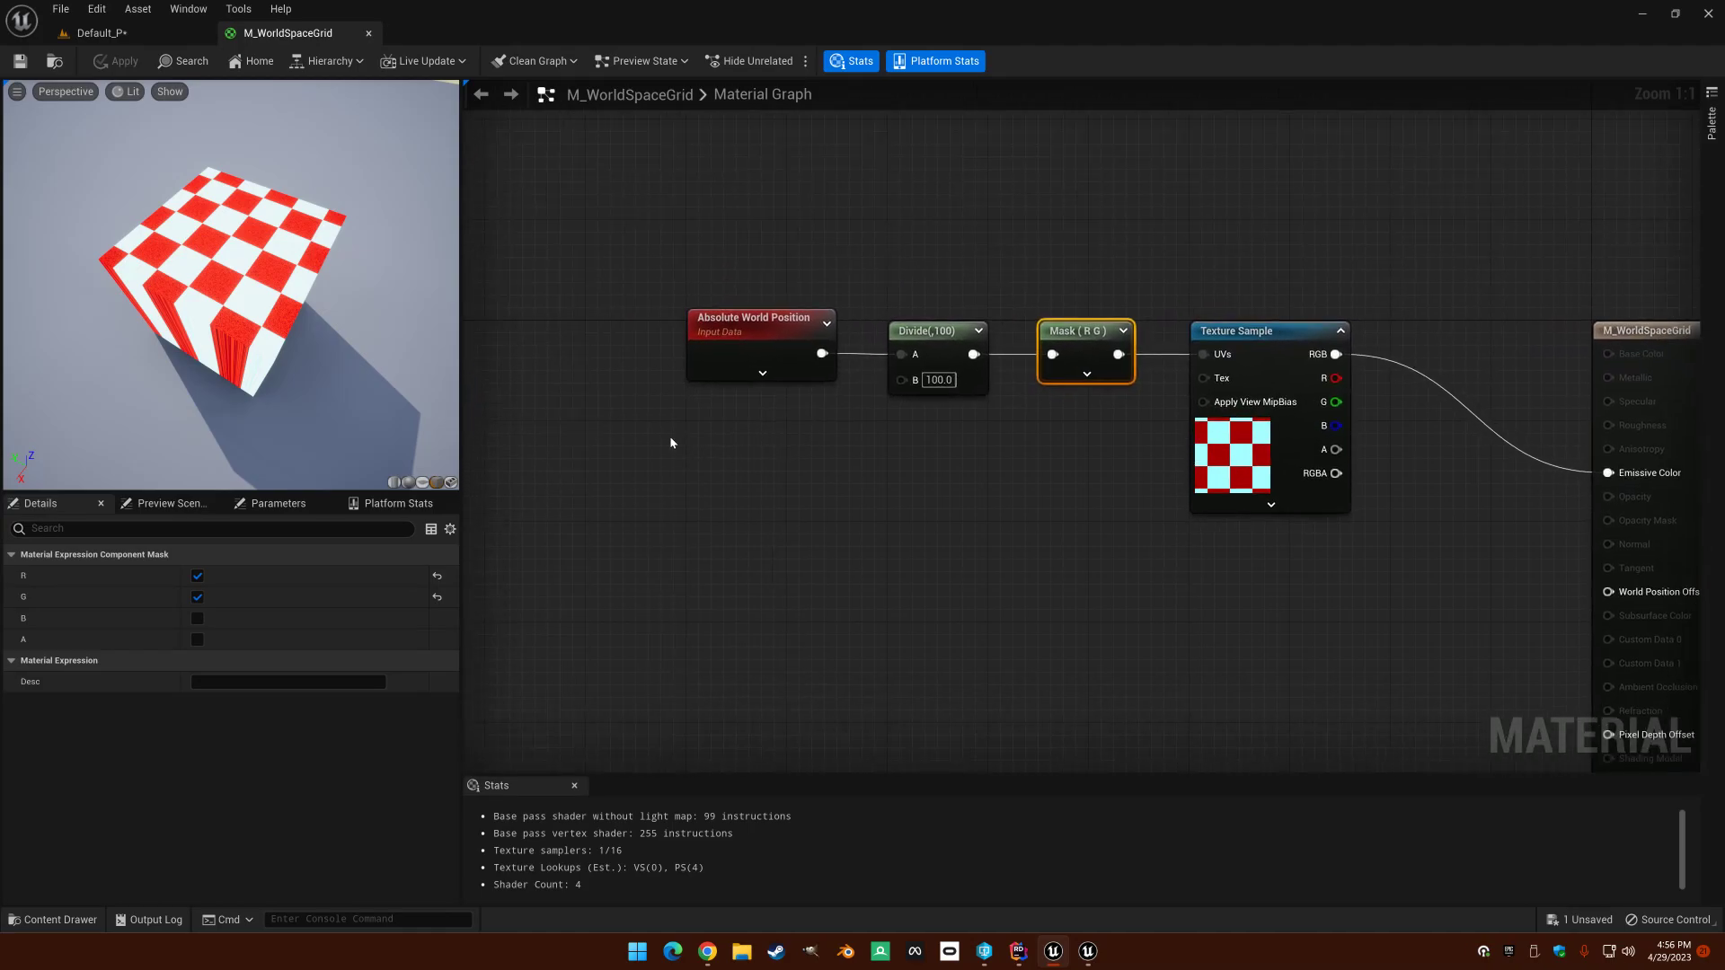
pyautogui.press('3')
pyautogui.click(570, 426)
pyautogui.click(586, 613)
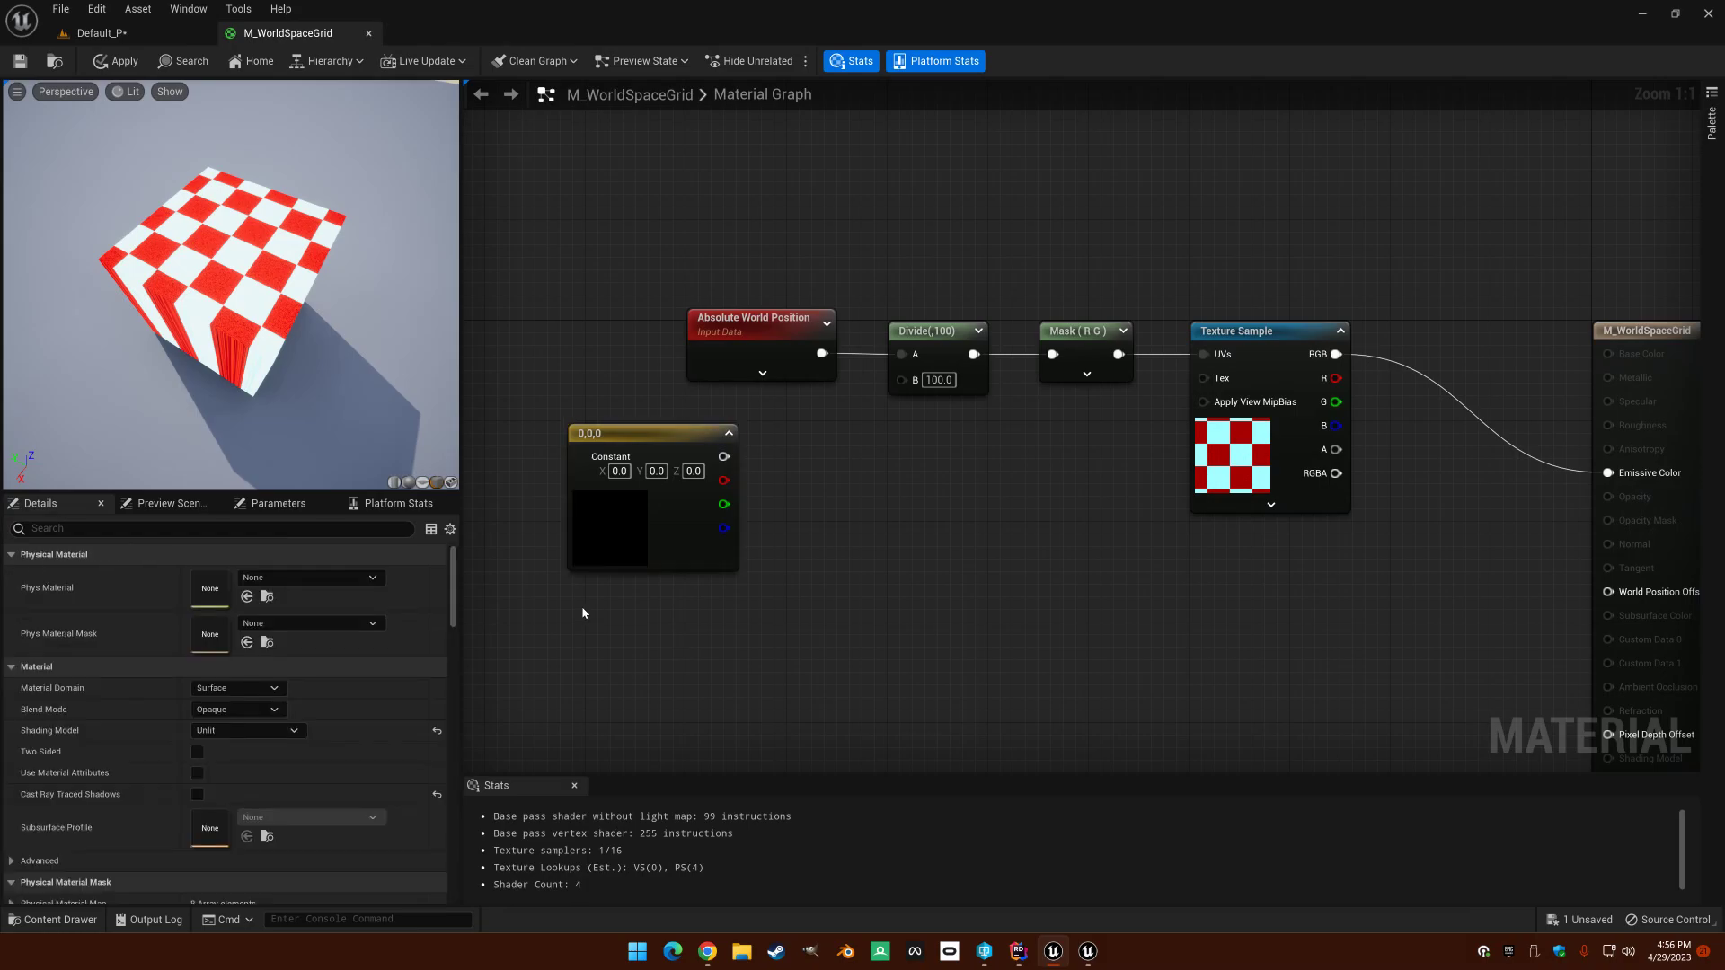
pyautogui.press('3')
pyautogui.click(583, 608)
pyautogui.moveTo(657, 624); pyautogui.dragTo(650, 611)
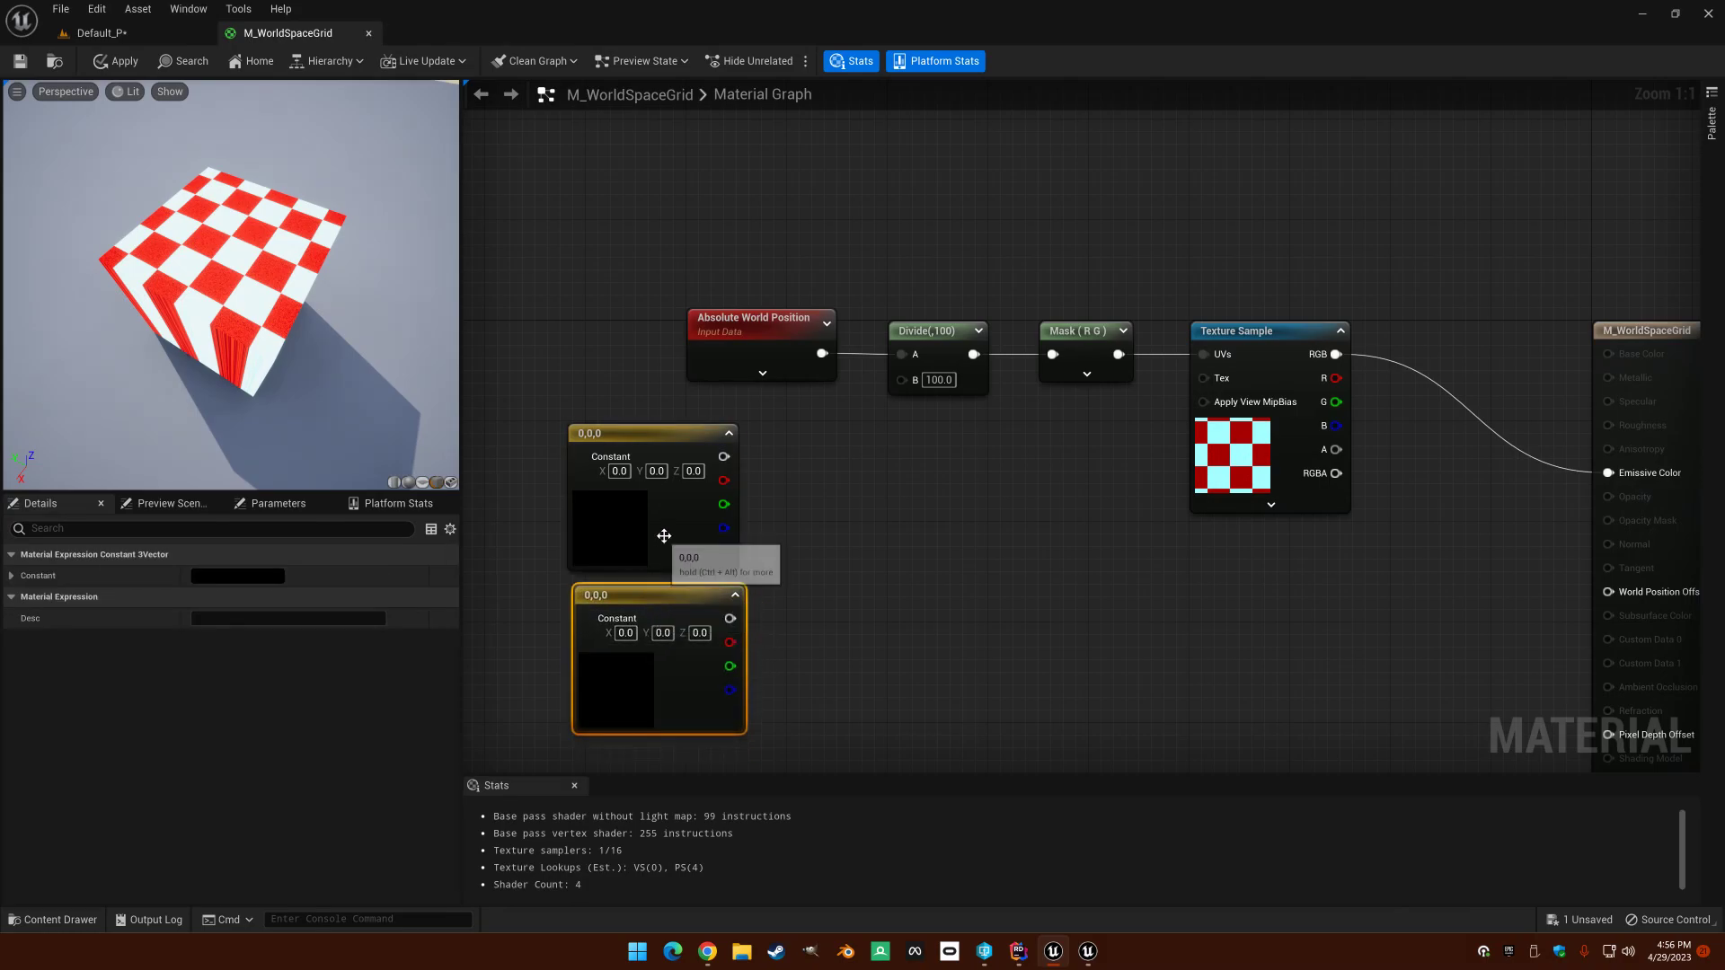
# Step: Set the upper constant vector to 0,1,0 and the lower one to 0,0,1
pyautogui.click(657, 471)
pyautogui.write('1')
pyautogui.press('Return')
pyautogui.click(888, 577)
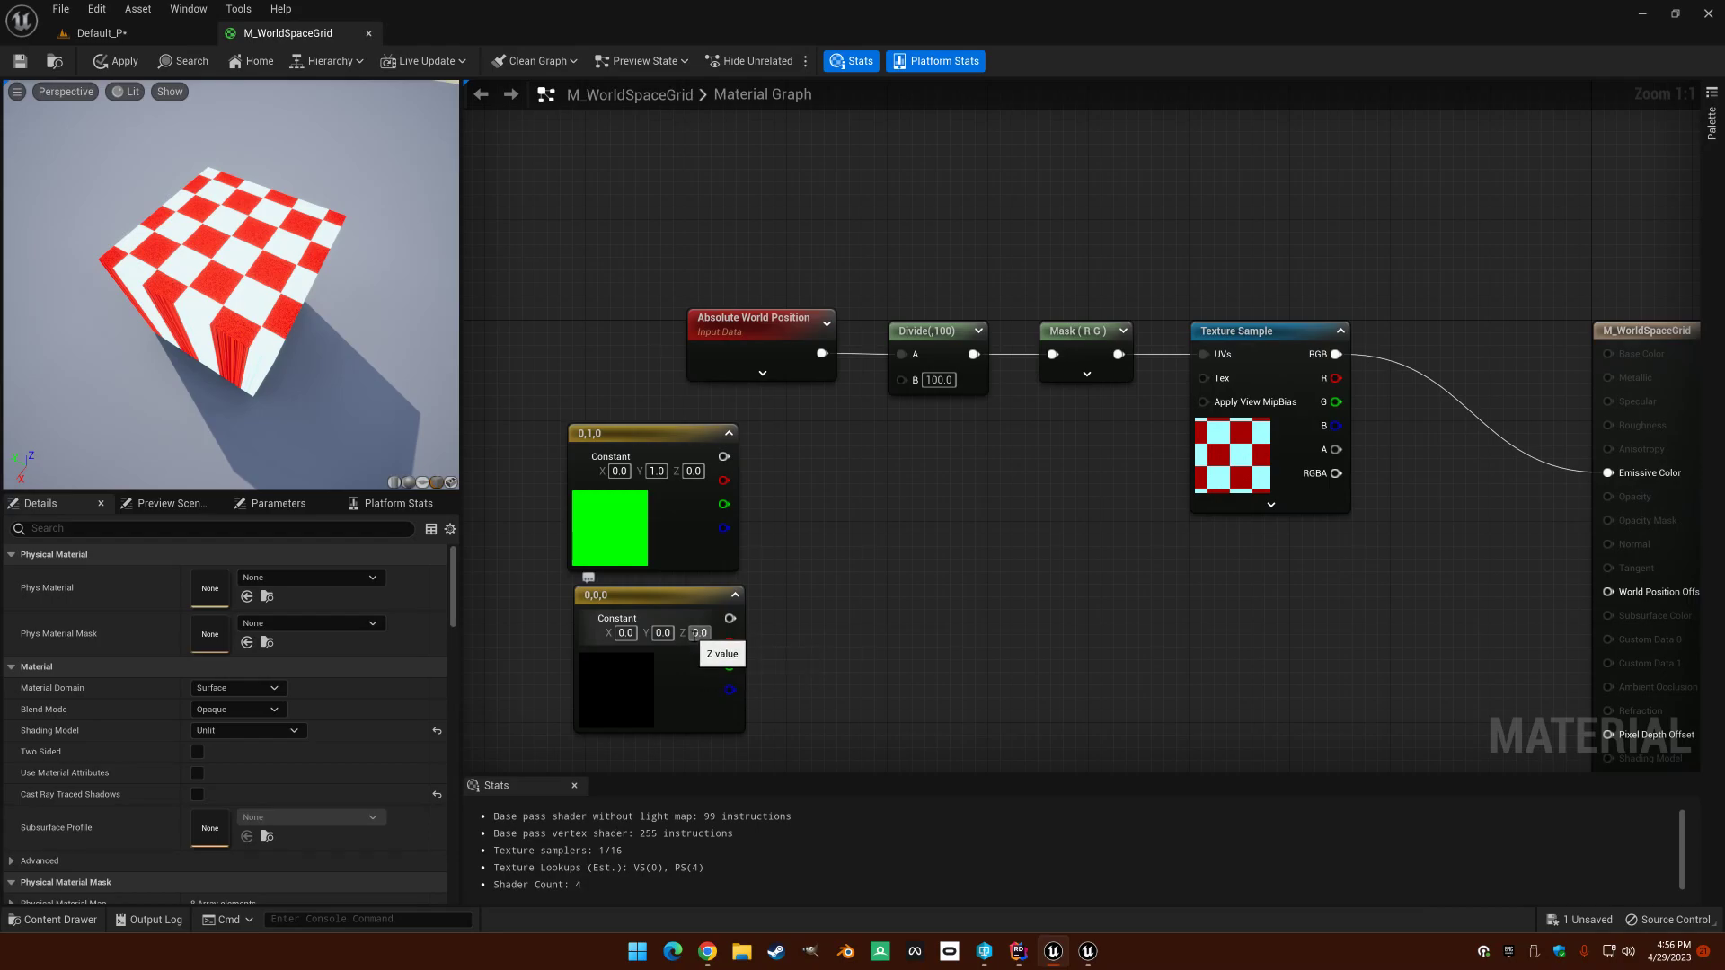
pyautogui.click(699, 633)
pyautogui.write('1')
pyautogui.press('Return')
pyautogui.moveTo(870, 613); pyautogui.dragTo(891, 543, button='right')
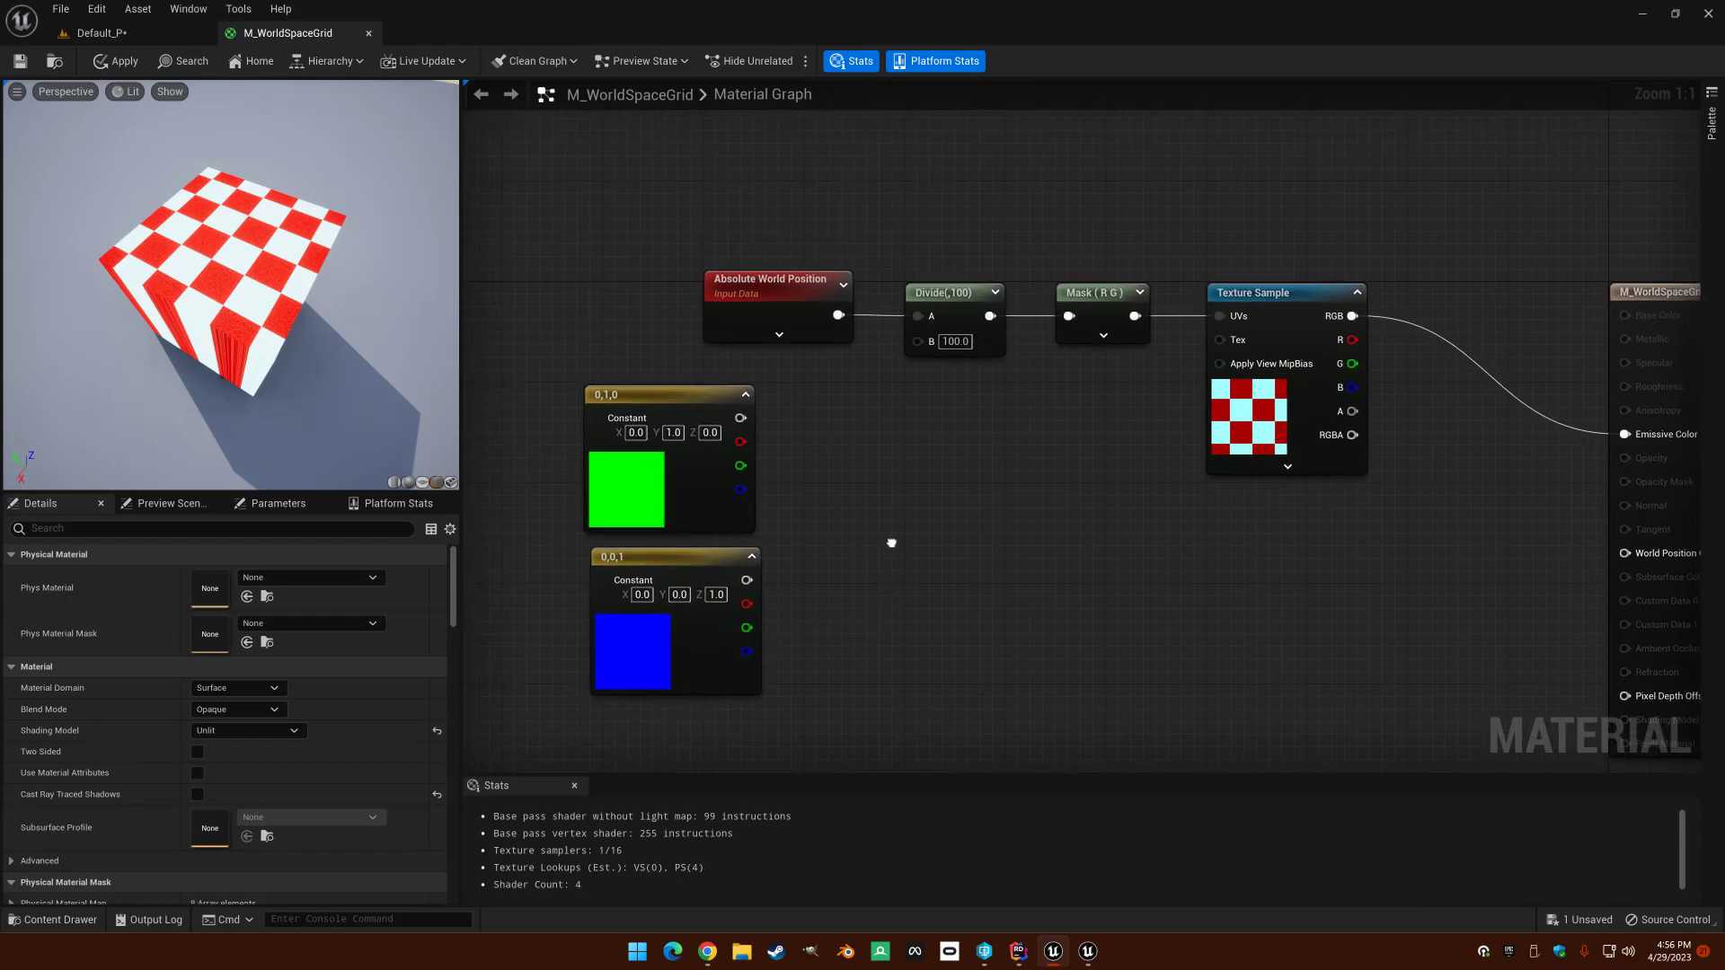
# Step: Add a TransformVector node beside the constants, converting from Local Space to World Space
pyautogui.rightClick(795, 417)
pyautogui.write('transo')
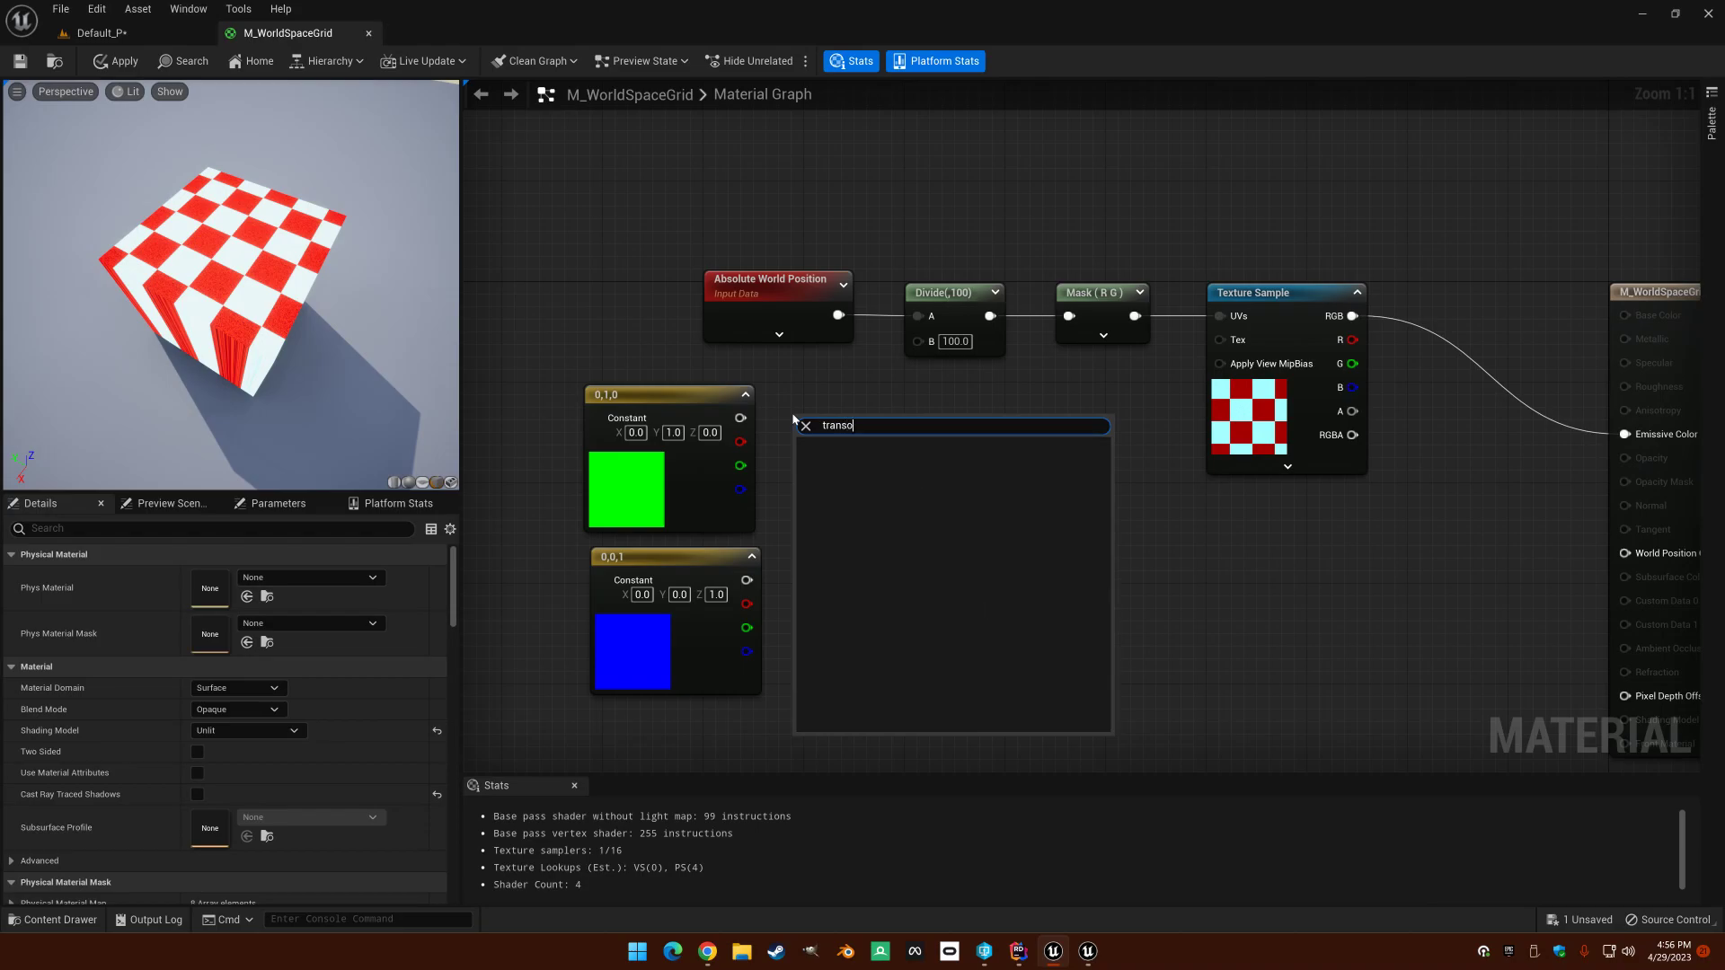
pyautogui.press('BackSpace')
pyautogui.press('BackSpace')
pyautogui.press('Return')
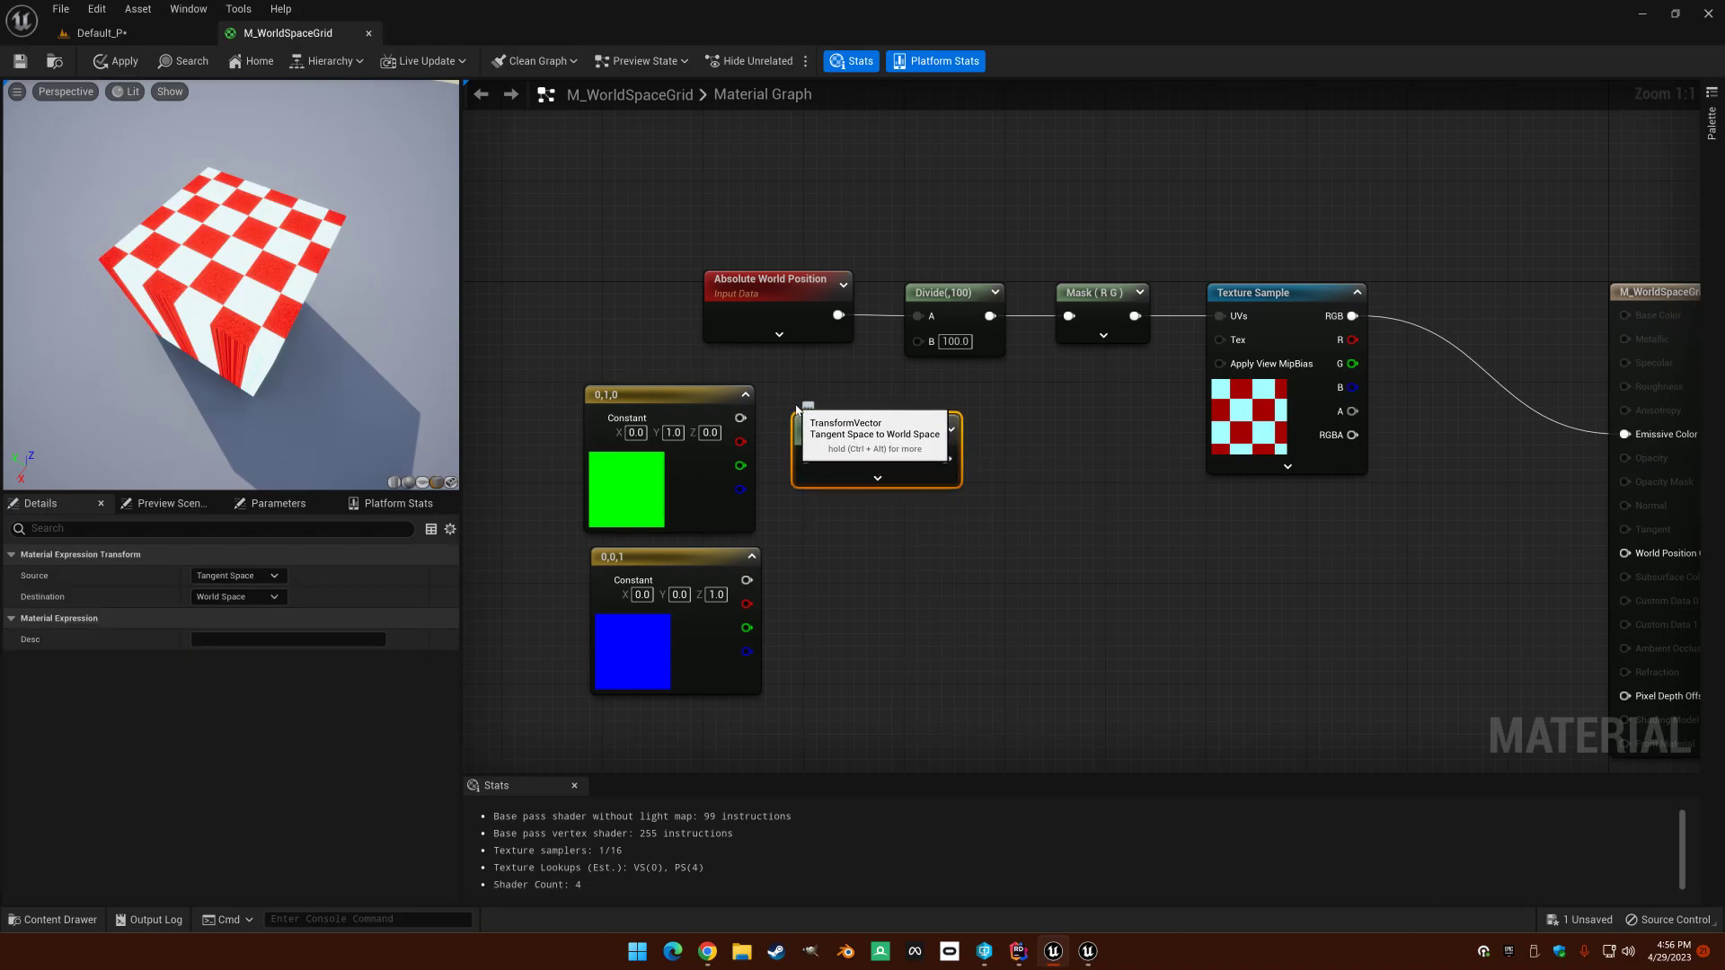
pyautogui.click(236, 576)
pyautogui.click(238, 605)
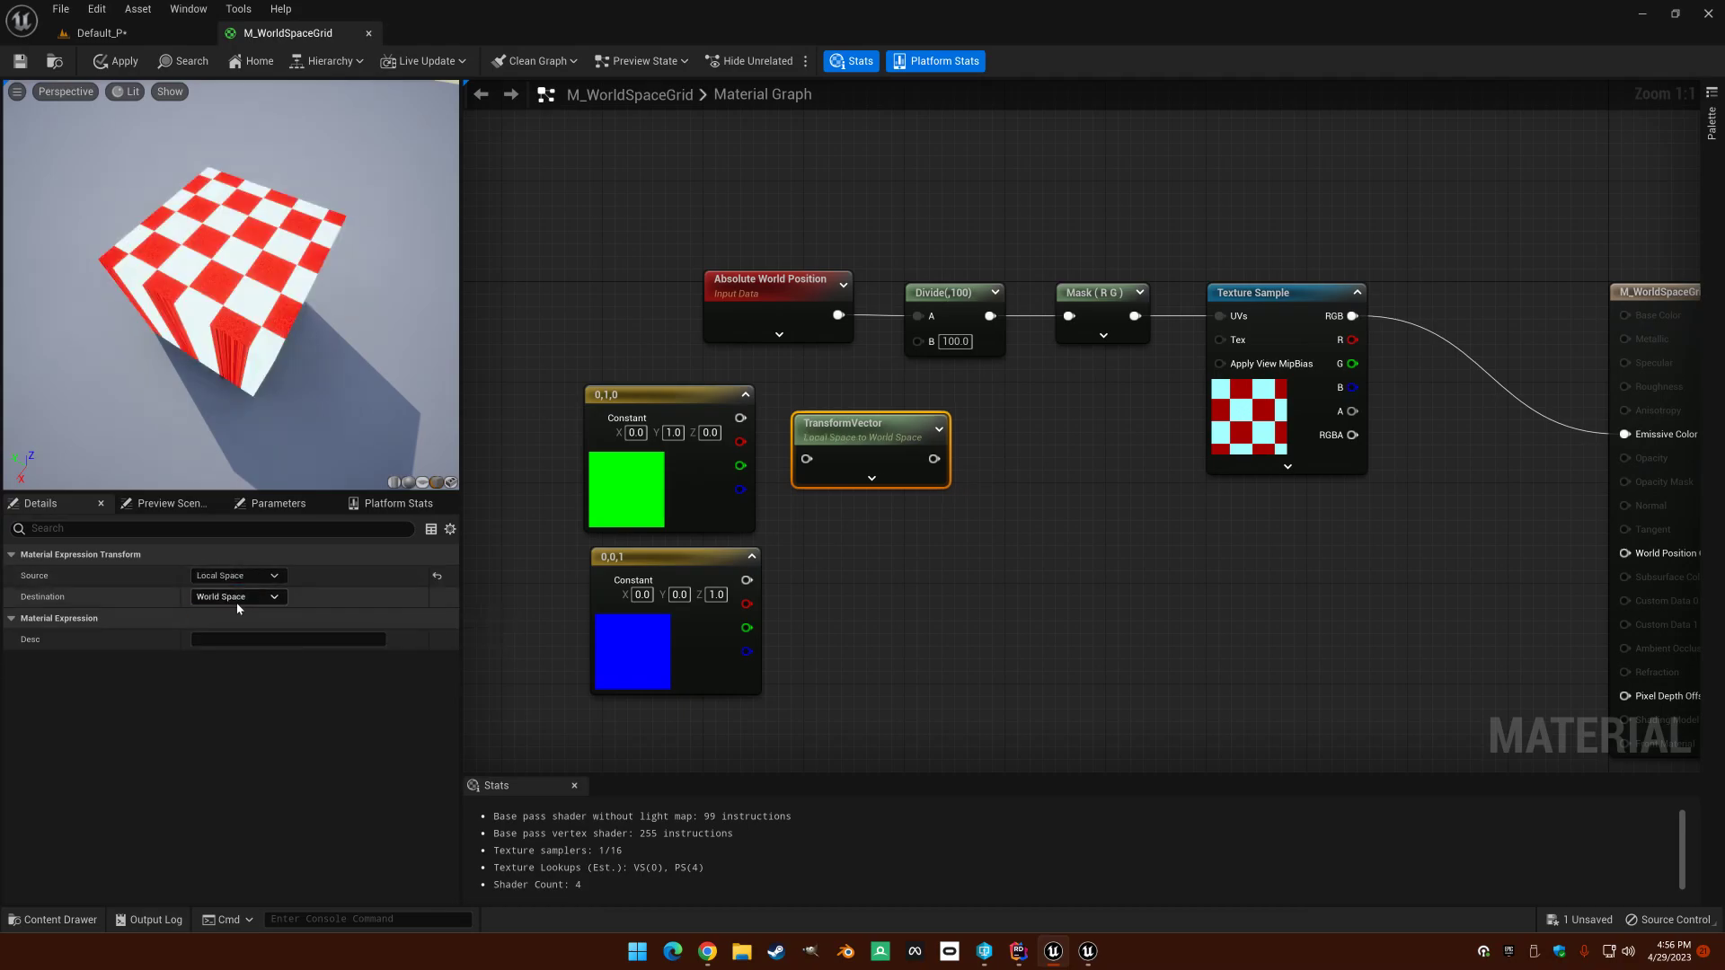
# Step: Connect the 0,1,0 constant to the TransformVector input and align the nodes, leaving space between the two constants
pyautogui.moveTo(741, 418); pyautogui.dragTo(806, 459)
pyautogui.moveTo(827, 440); pyautogui.dragTo(822, 408)
pyautogui.moveTo(682, 408); pyautogui.dragTo(691, 434)
pyautogui.moveTo(804, 400); pyautogui.dragTo(804, 412)
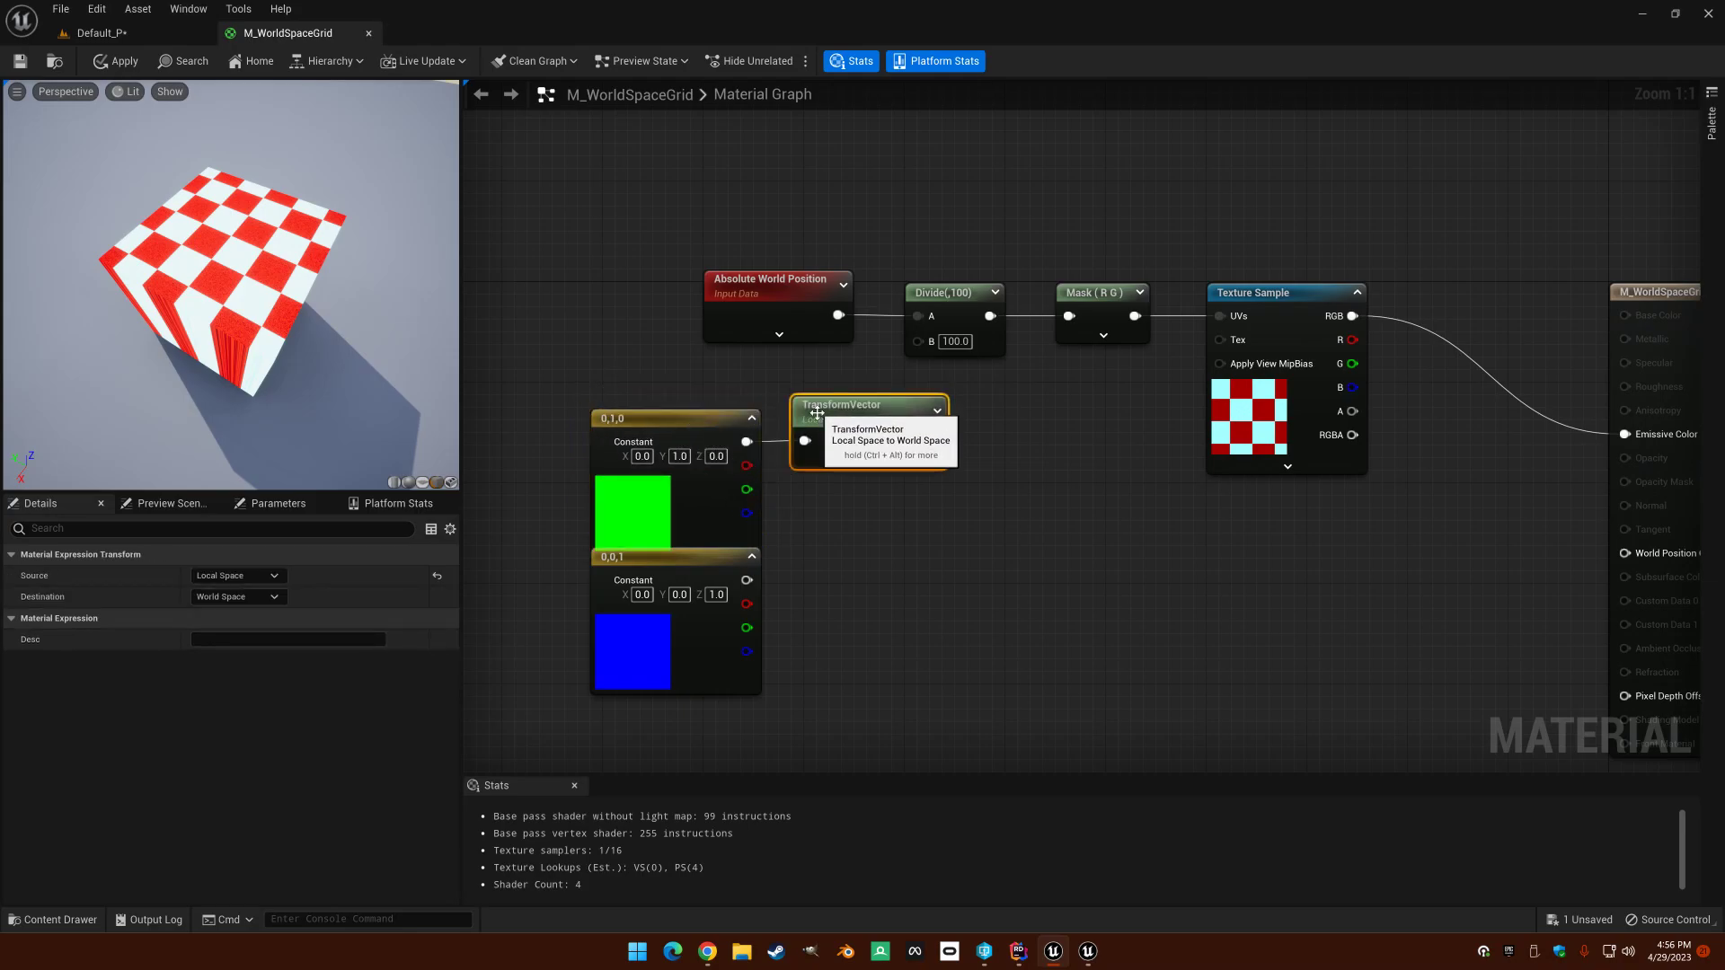
pyautogui.moveTo(703, 562)
pyautogui.mouseDown()
pyautogui.moveTo(705, 609)
pyautogui.moveTo(704, 587)
pyautogui.mouseUp()
# Step: Duplicate the local-to-world TransformVector node, feed it from the 0,0,1 constant, and align it below the first
pyautogui.click(809, 522)
pyautogui.click(845, 440)
pyautogui.hotkey('ctrl', 'c')
pyautogui.click(965, 558)
pyautogui.hotkey('ctrl', 'v')
pyautogui.moveTo(957, 588); pyautogui.dragTo(857, 589)
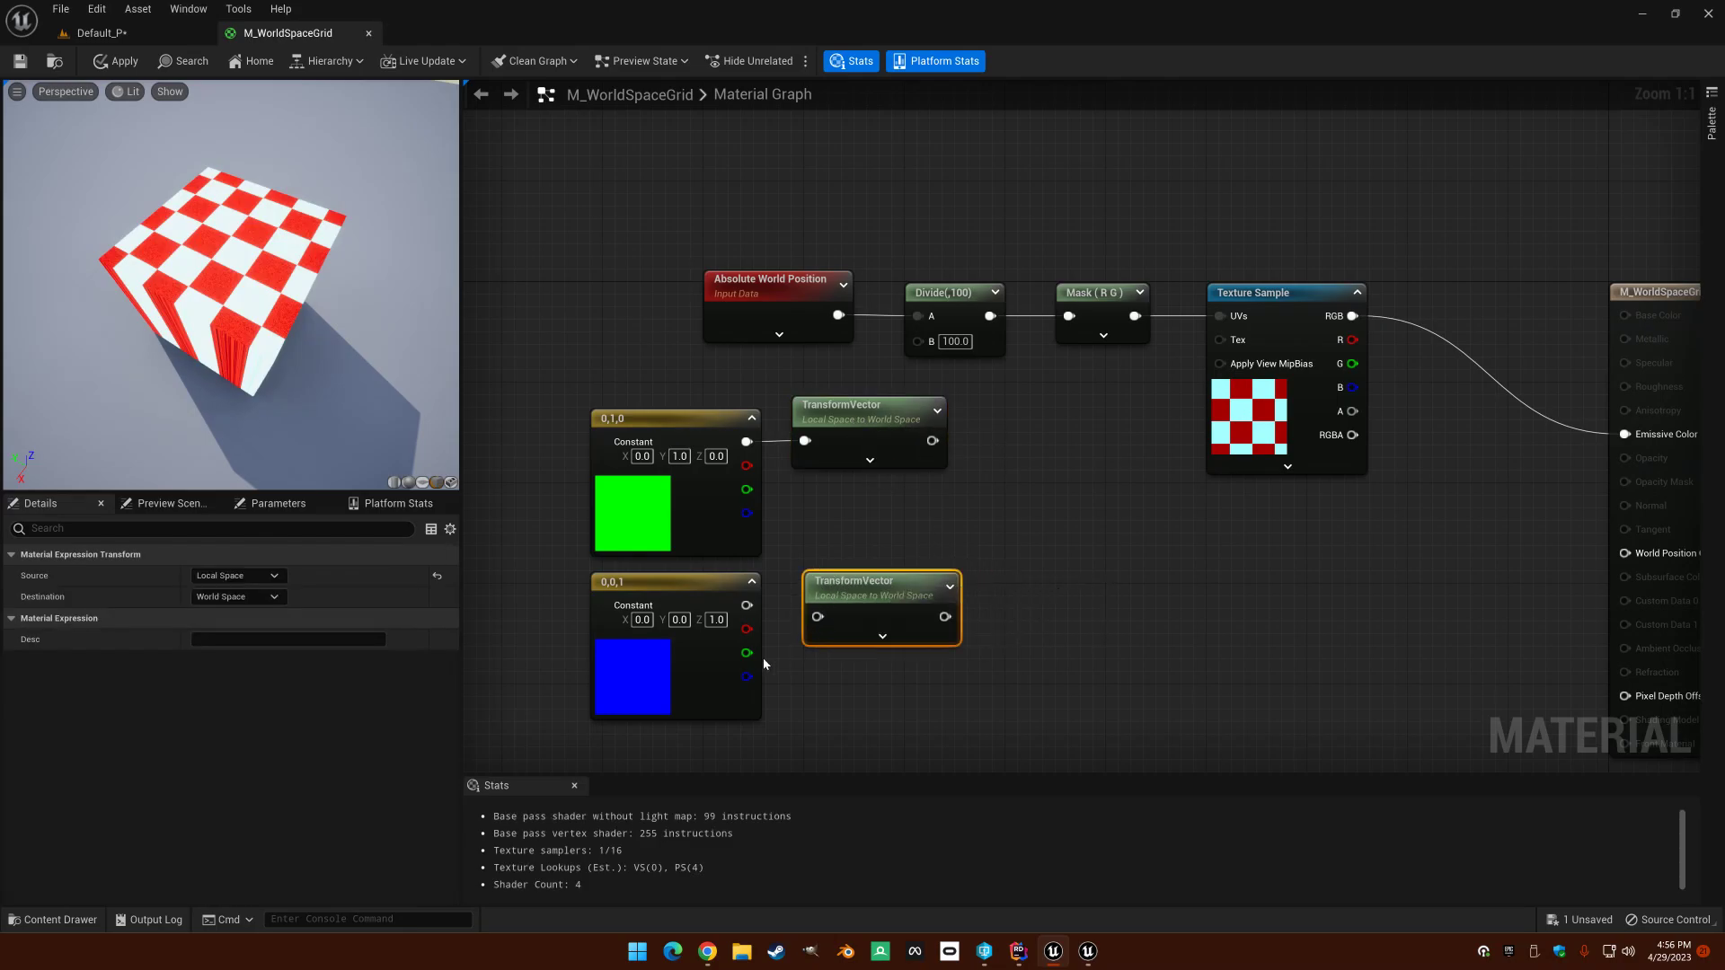
pyautogui.moveTo(747, 605); pyautogui.dragTo(827, 584)
pyautogui.click(935, 498)
pyautogui.moveTo(958, 498)
pyautogui.mouseDown(button='right')
pyautogui.moveTo(932, 500)
pyautogui.moveTo(953, 501)
pyautogui.mouseUp(button='right')
pyautogui.moveTo(882, 562); pyautogui.dragTo(868, 562)
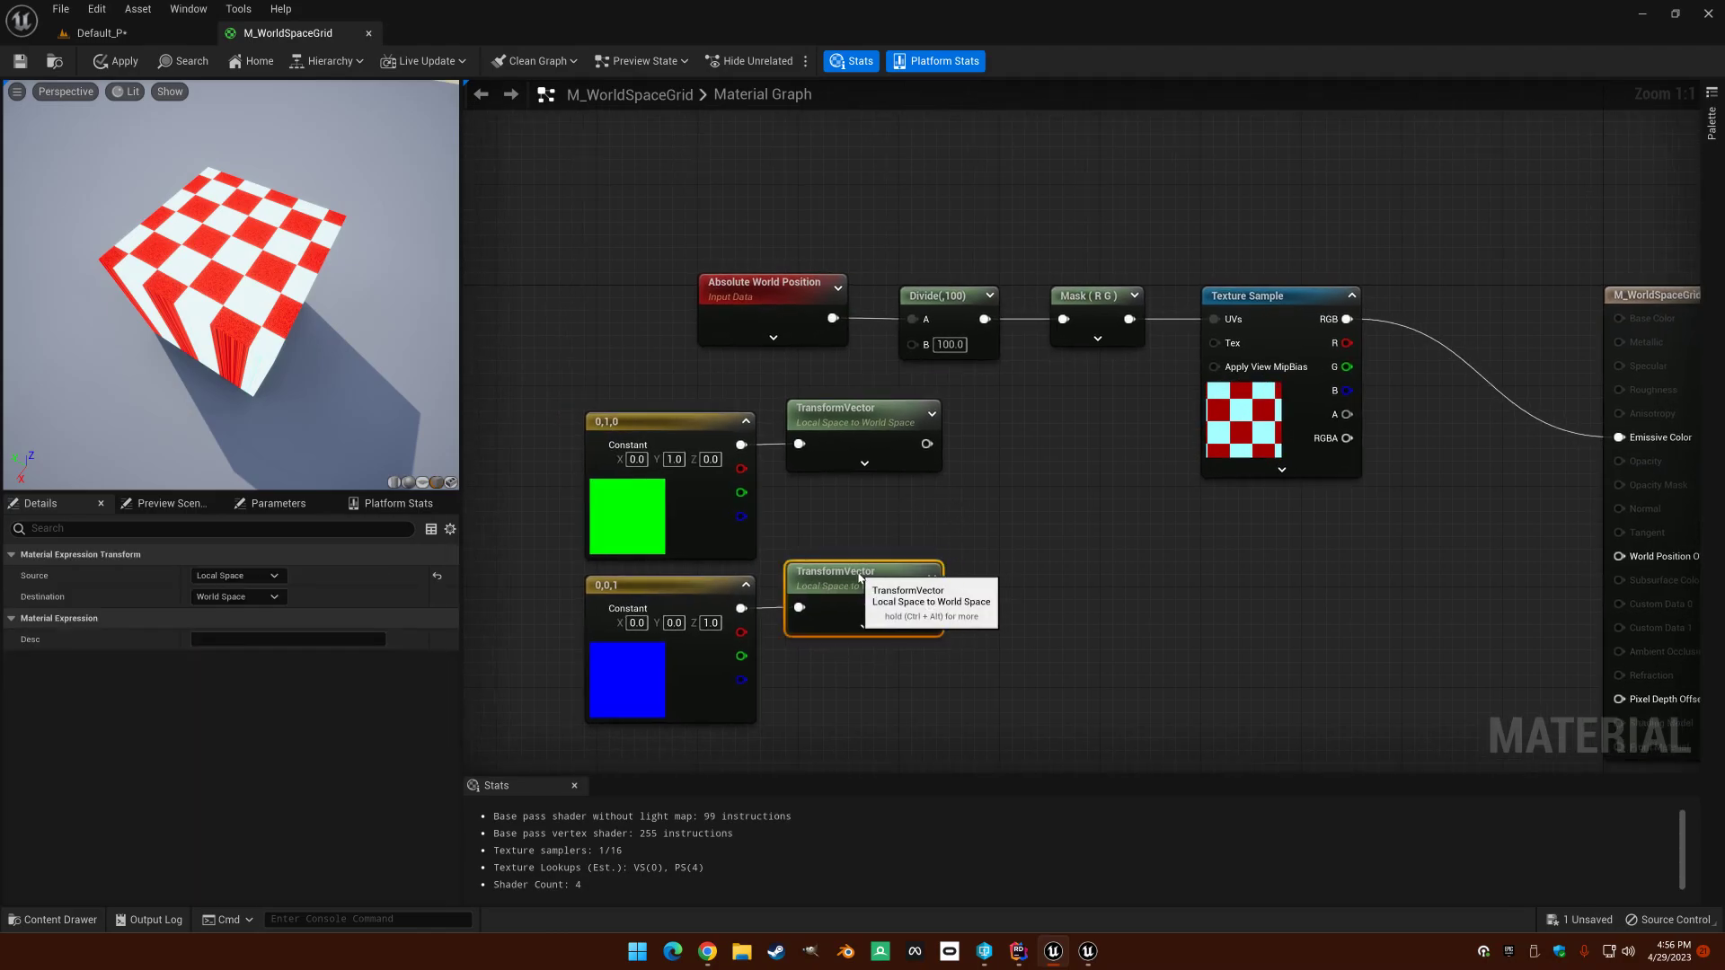
# Step: Add a Normalize node after each of the two TransformVector nodes and connect their outputs to it
pyautogui.click(870, 426)
pyautogui.click(970, 481)
pyautogui.moveTo(970, 481); pyautogui.dragTo(950, 500, button='right')
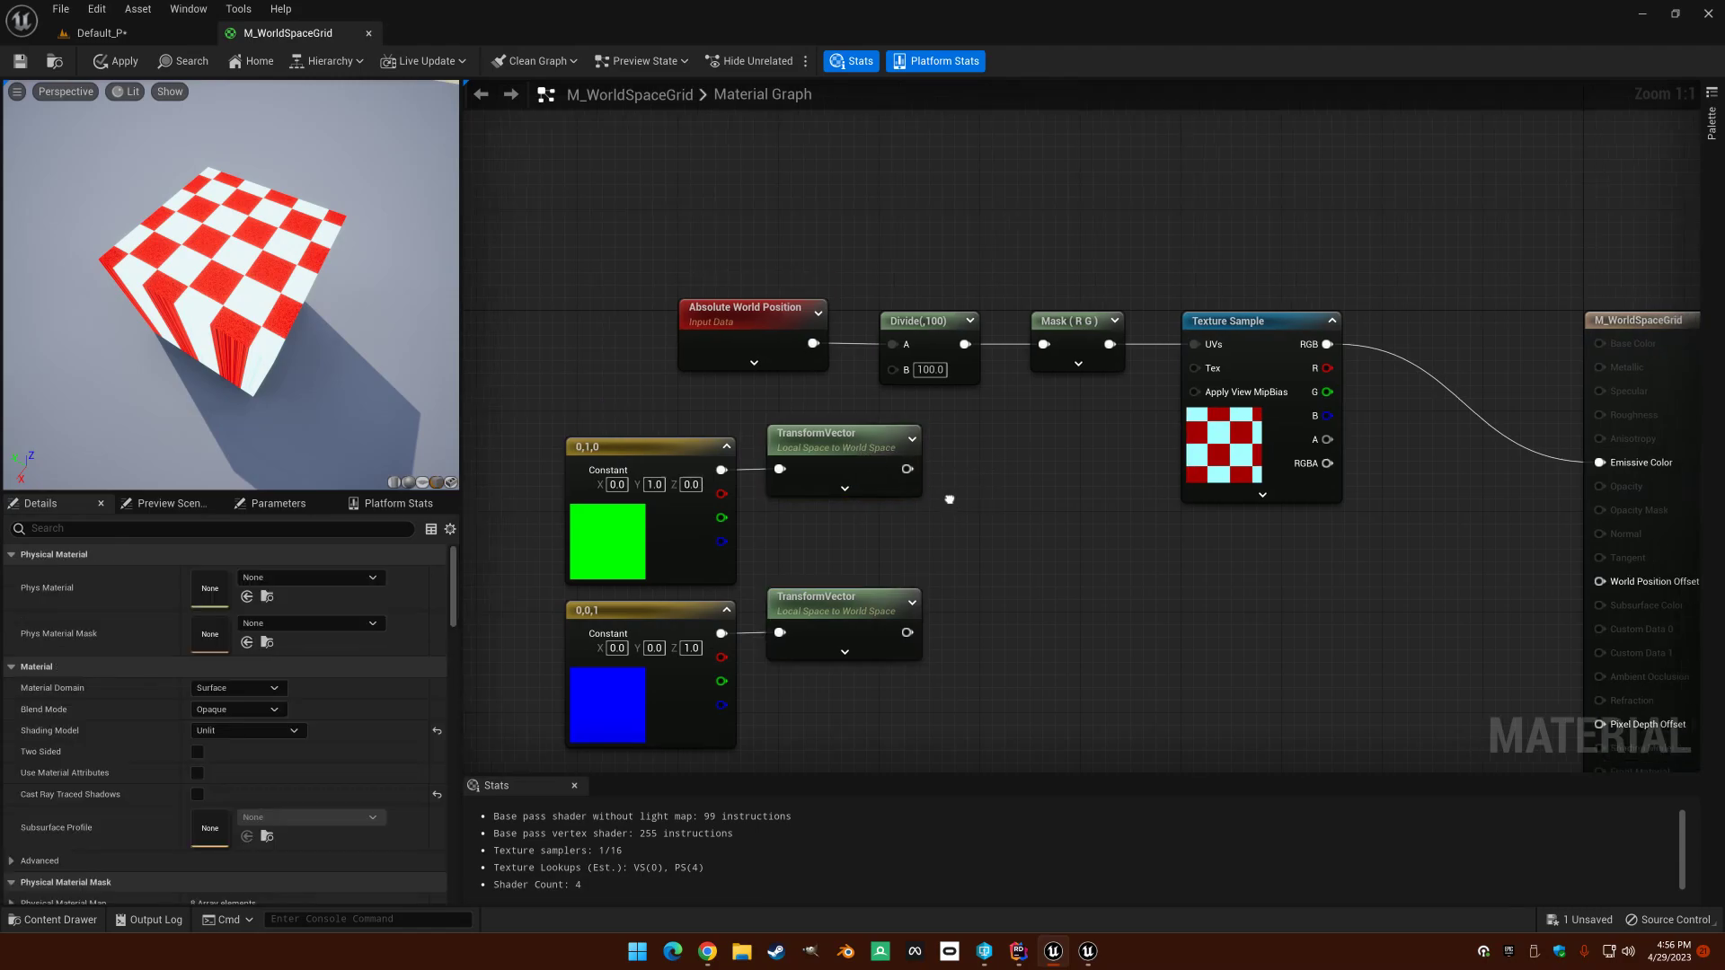
pyautogui.rightClick(940, 468)
pyautogui.write('norm')
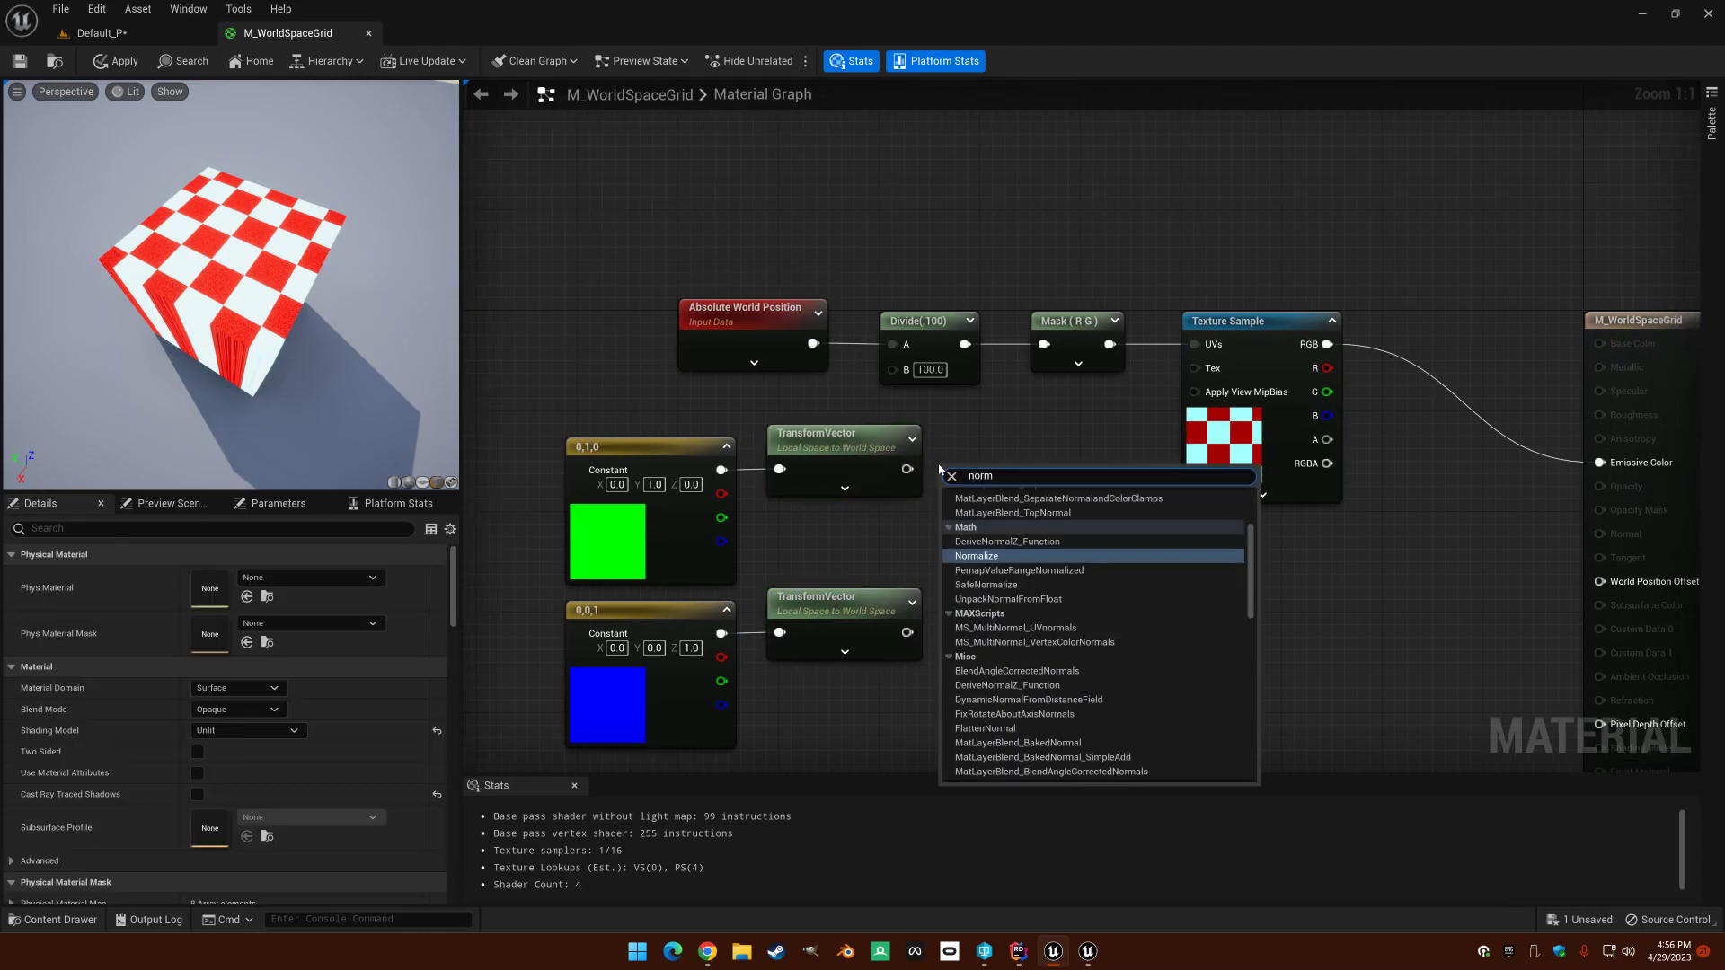
pyautogui.press('Return')
pyautogui.moveTo(907, 469); pyautogui.dragTo(978, 449)
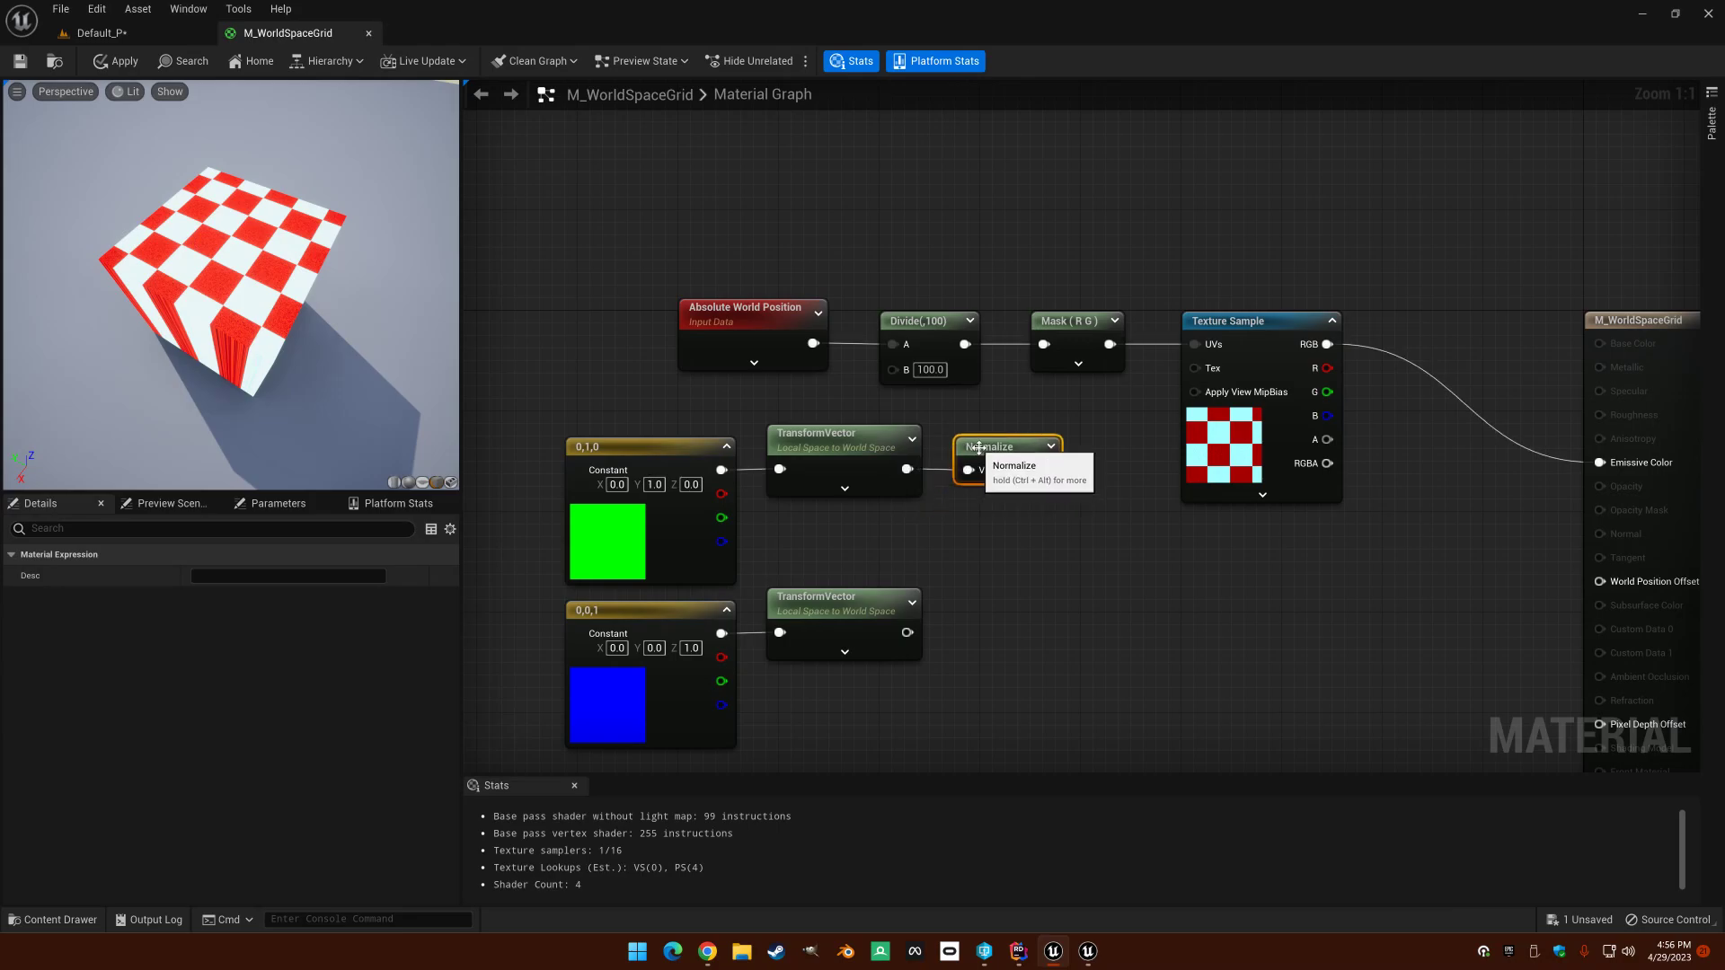
pyautogui.hotkey('ctrl', 'd')
pyautogui.moveTo(1035, 521); pyautogui.dragTo(968, 634)
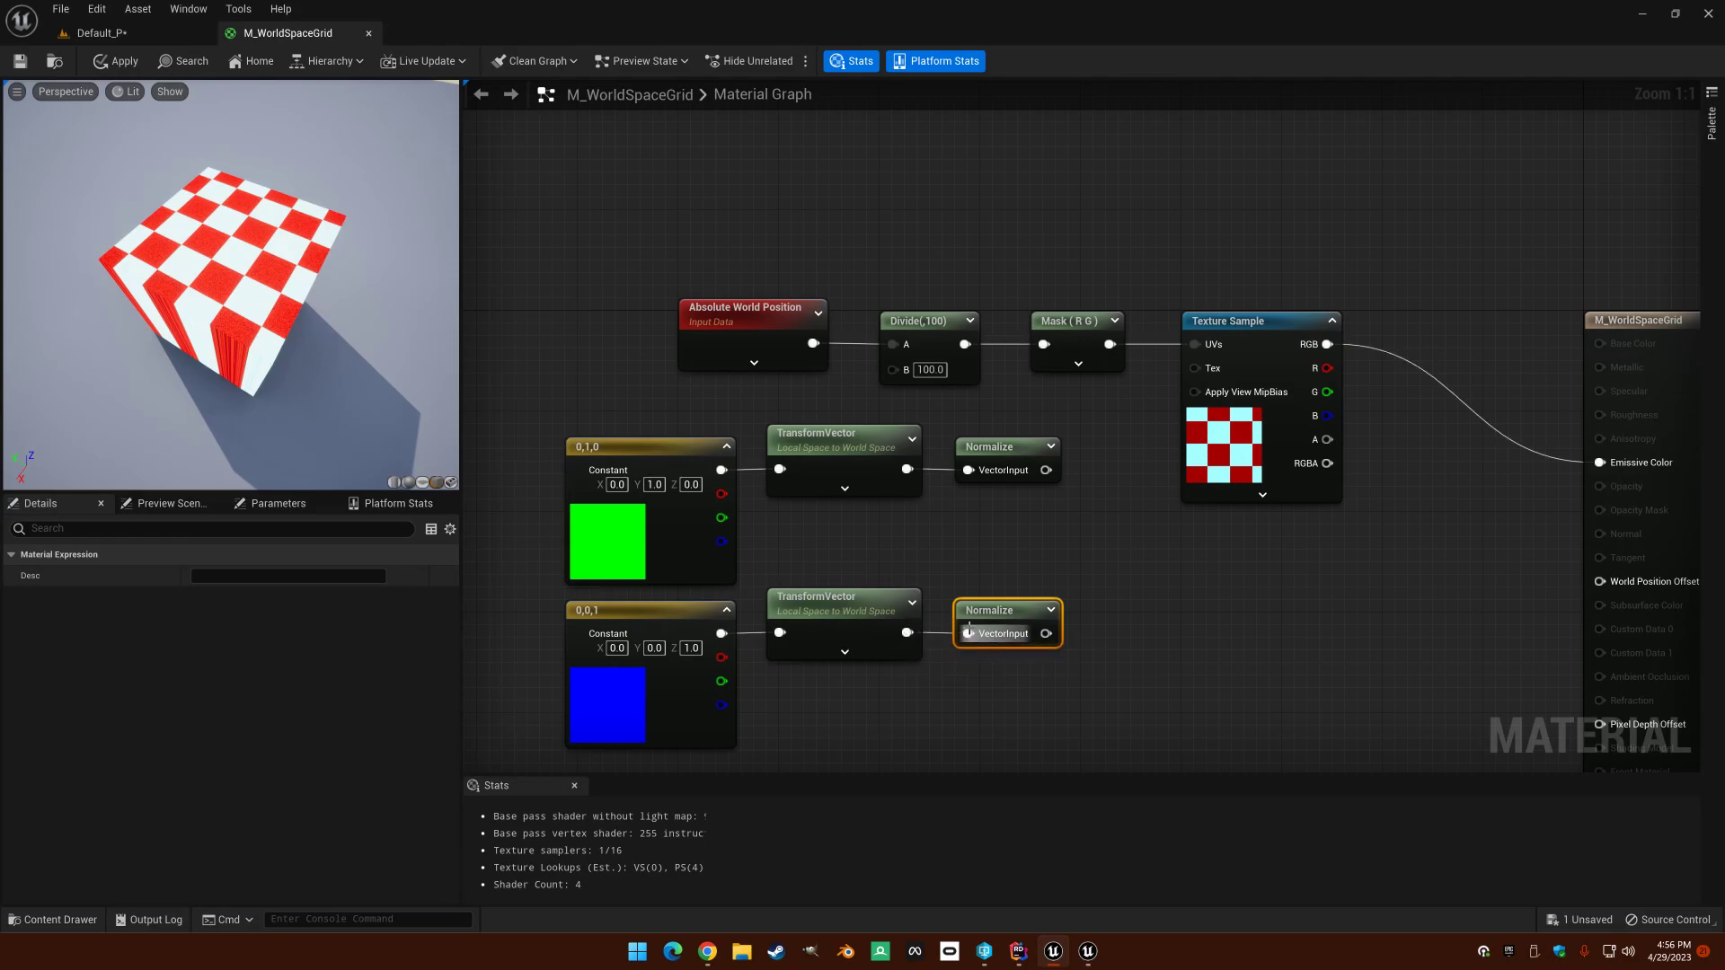
pyautogui.click(1040, 525)
pyautogui.moveTo(1063, 508); pyautogui.dragTo(1051, 548, button='right')
# Step: Move the Absolute World Position, Divide and Mask nodes away from the Texture Sample to make room for more nodes
pyautogui.moveTo(700, 260); pyautogui.dragTo(1159, 429)
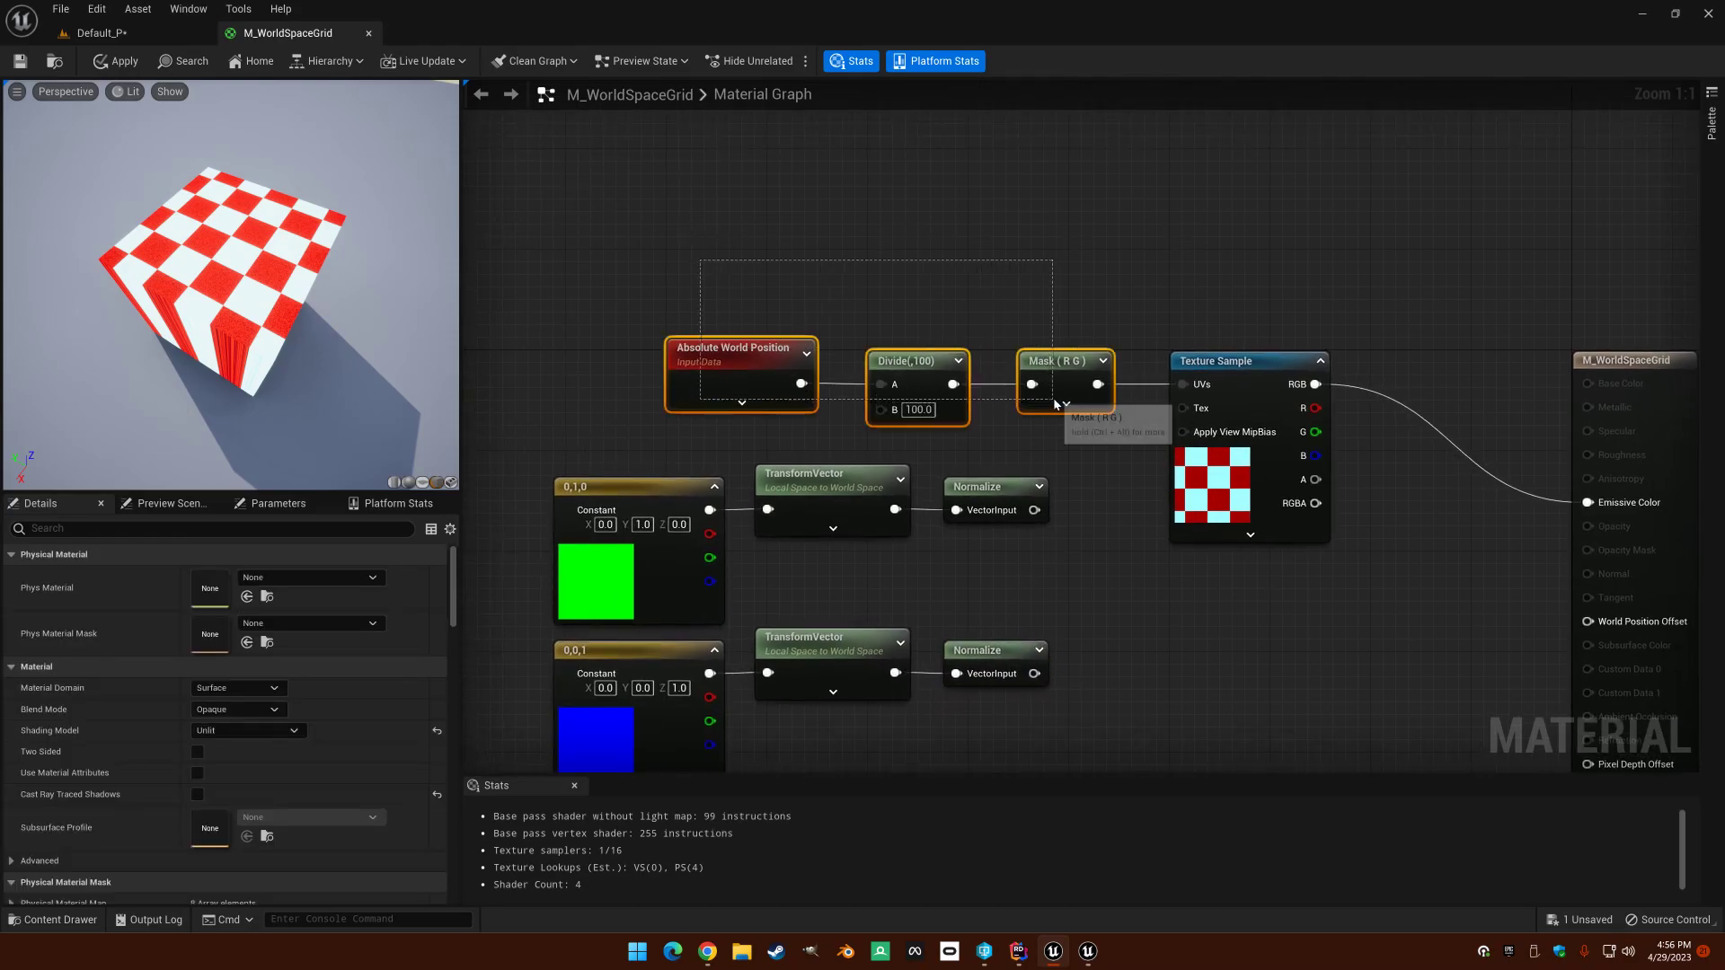
pyautogui.moveTo(904, 377); pyautogui.dragTo(789, 288)
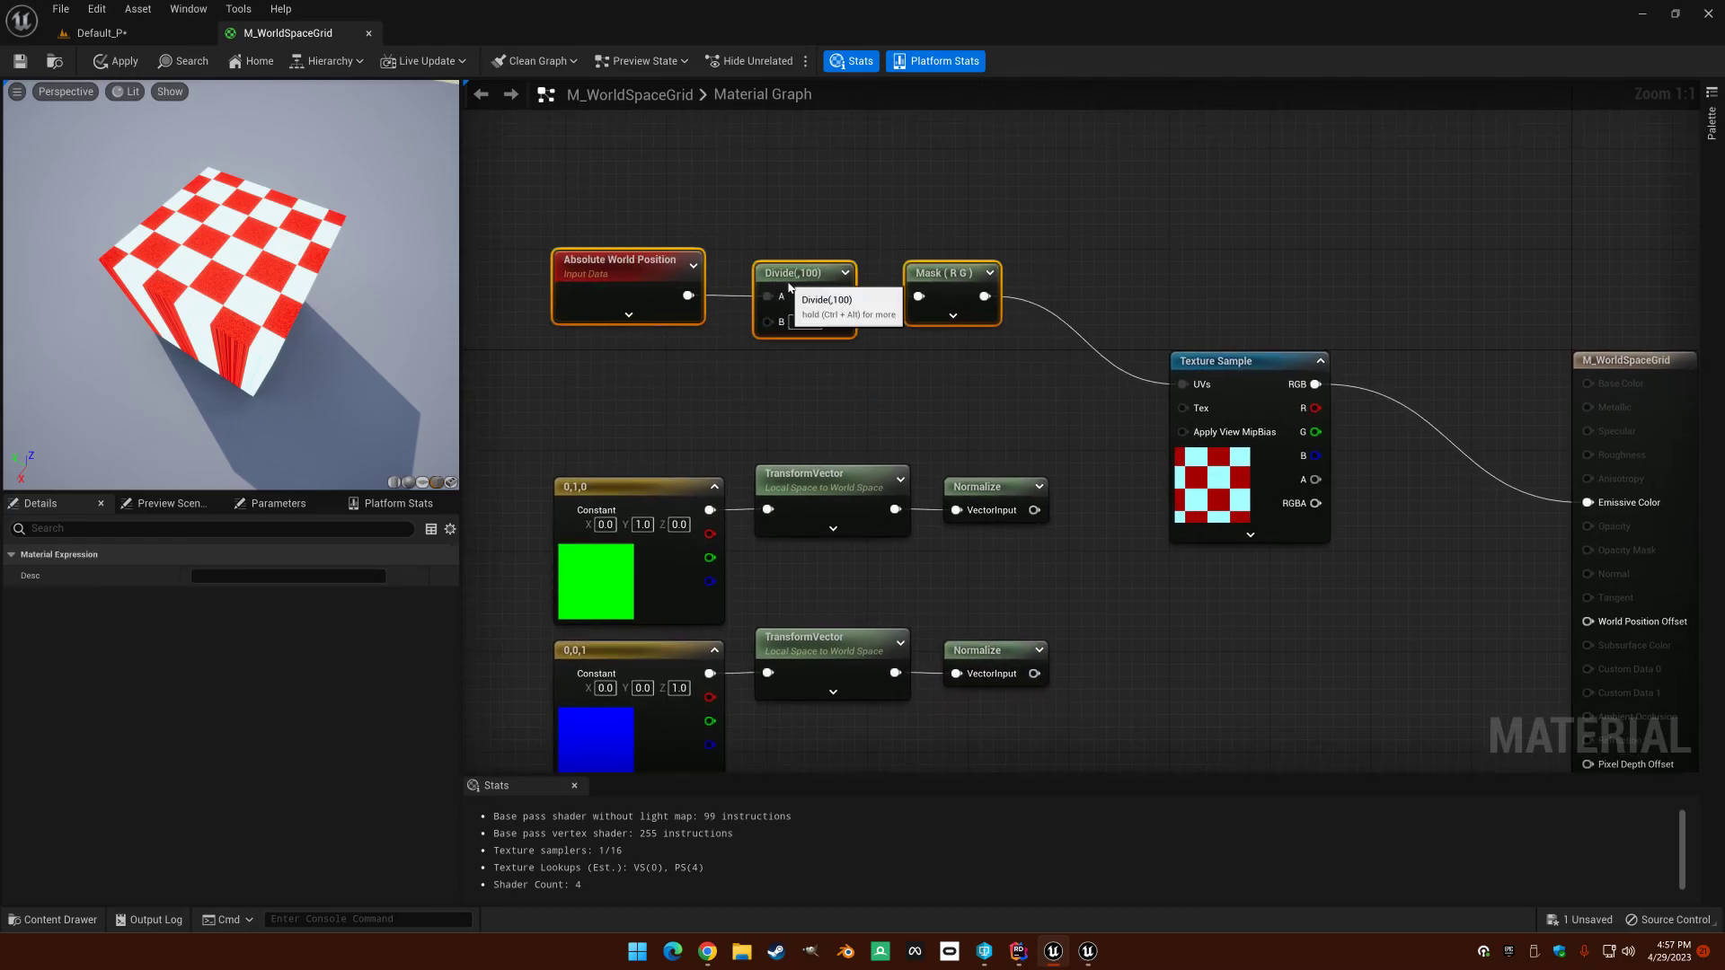
pyautogui.click(1086, 314)
pyautogui.moveTo(1241, 365); pyautogui.dragTo(1365, 294)
pyautogui.click(1226, 328)
pyautogui.moveTo(1226, 328); pyautogui.dragTo(1225, 364, button='right')
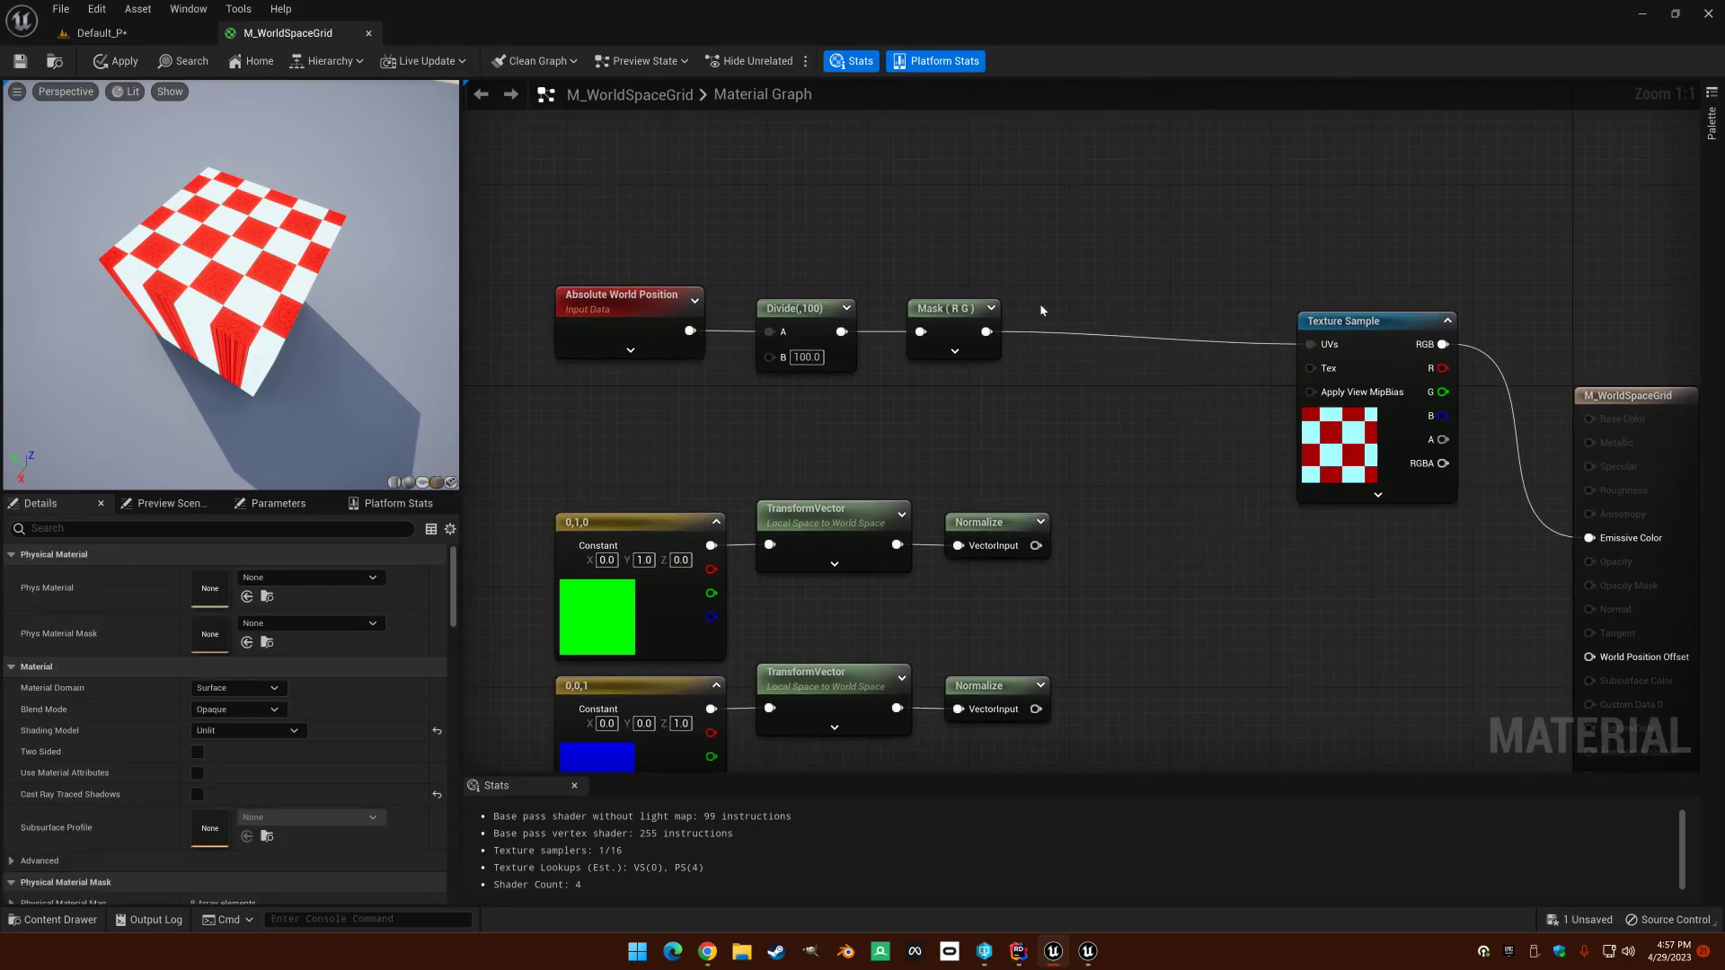
# Step: Add a Dot node taking the Mask in A and the 0,1,0 branch's Normalize in B, and disconnect the Texture Sample's UVs
pyautogui.rightClick(1044, 306)
pyautogui.write('dot')
pyautogui.press('Return')
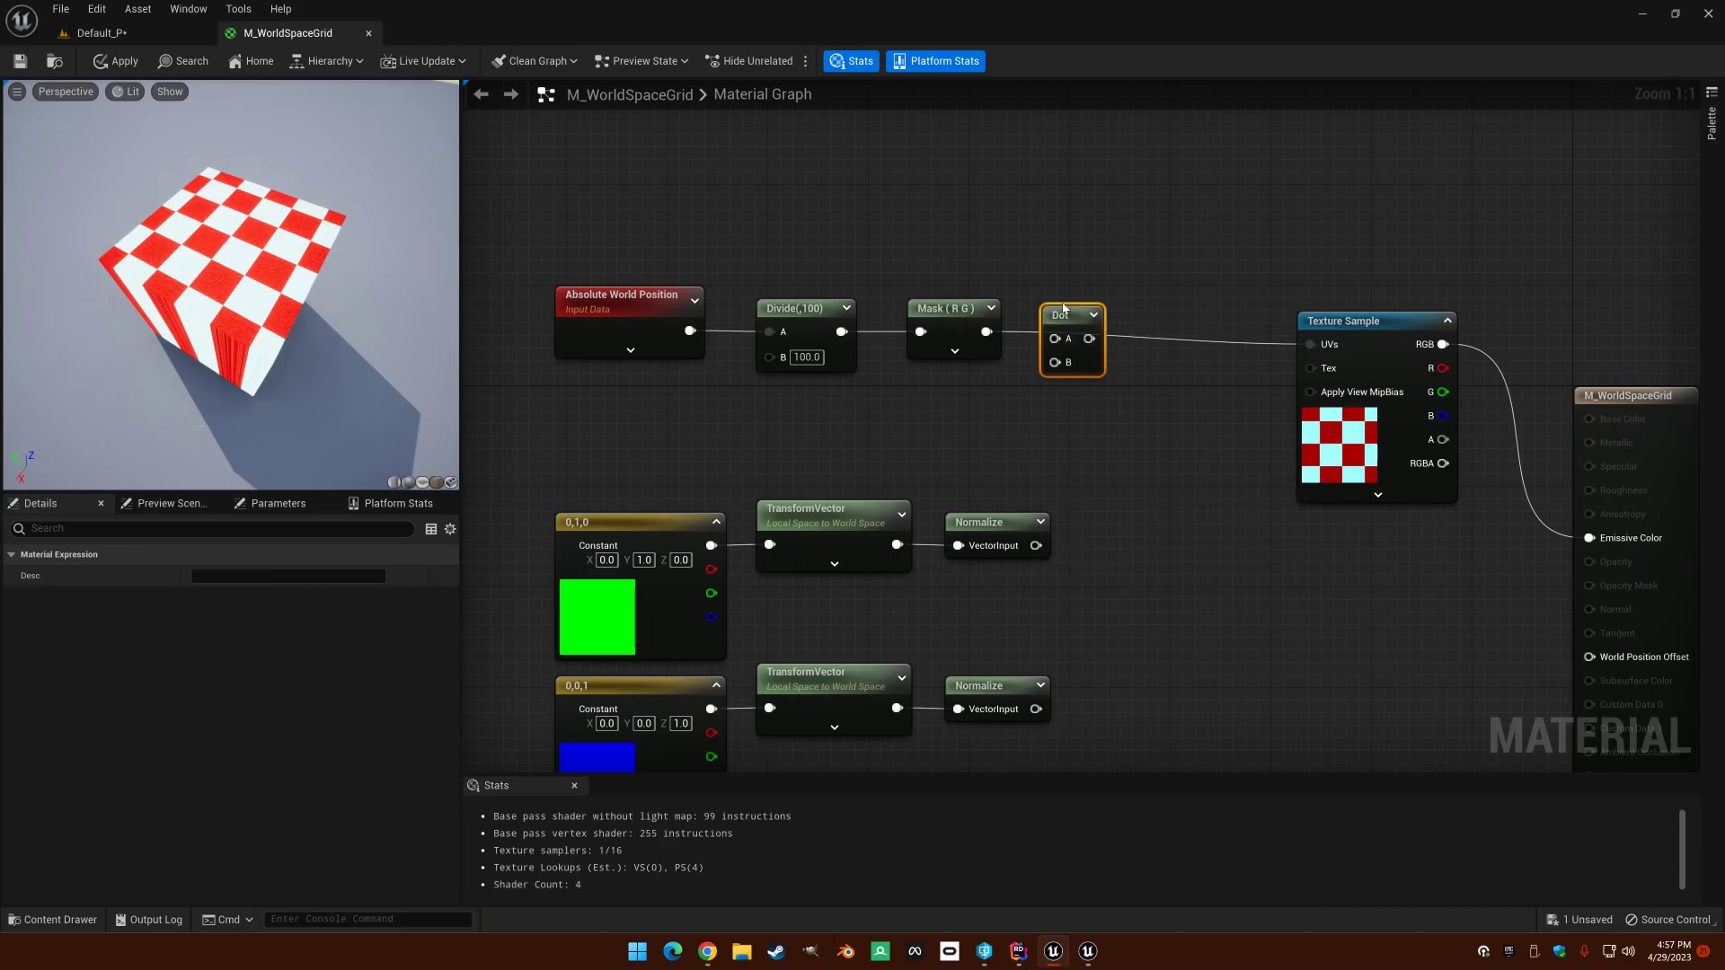
pyautogui.moveTo(986, 332); pyautogui.dragTo(1042, 344)
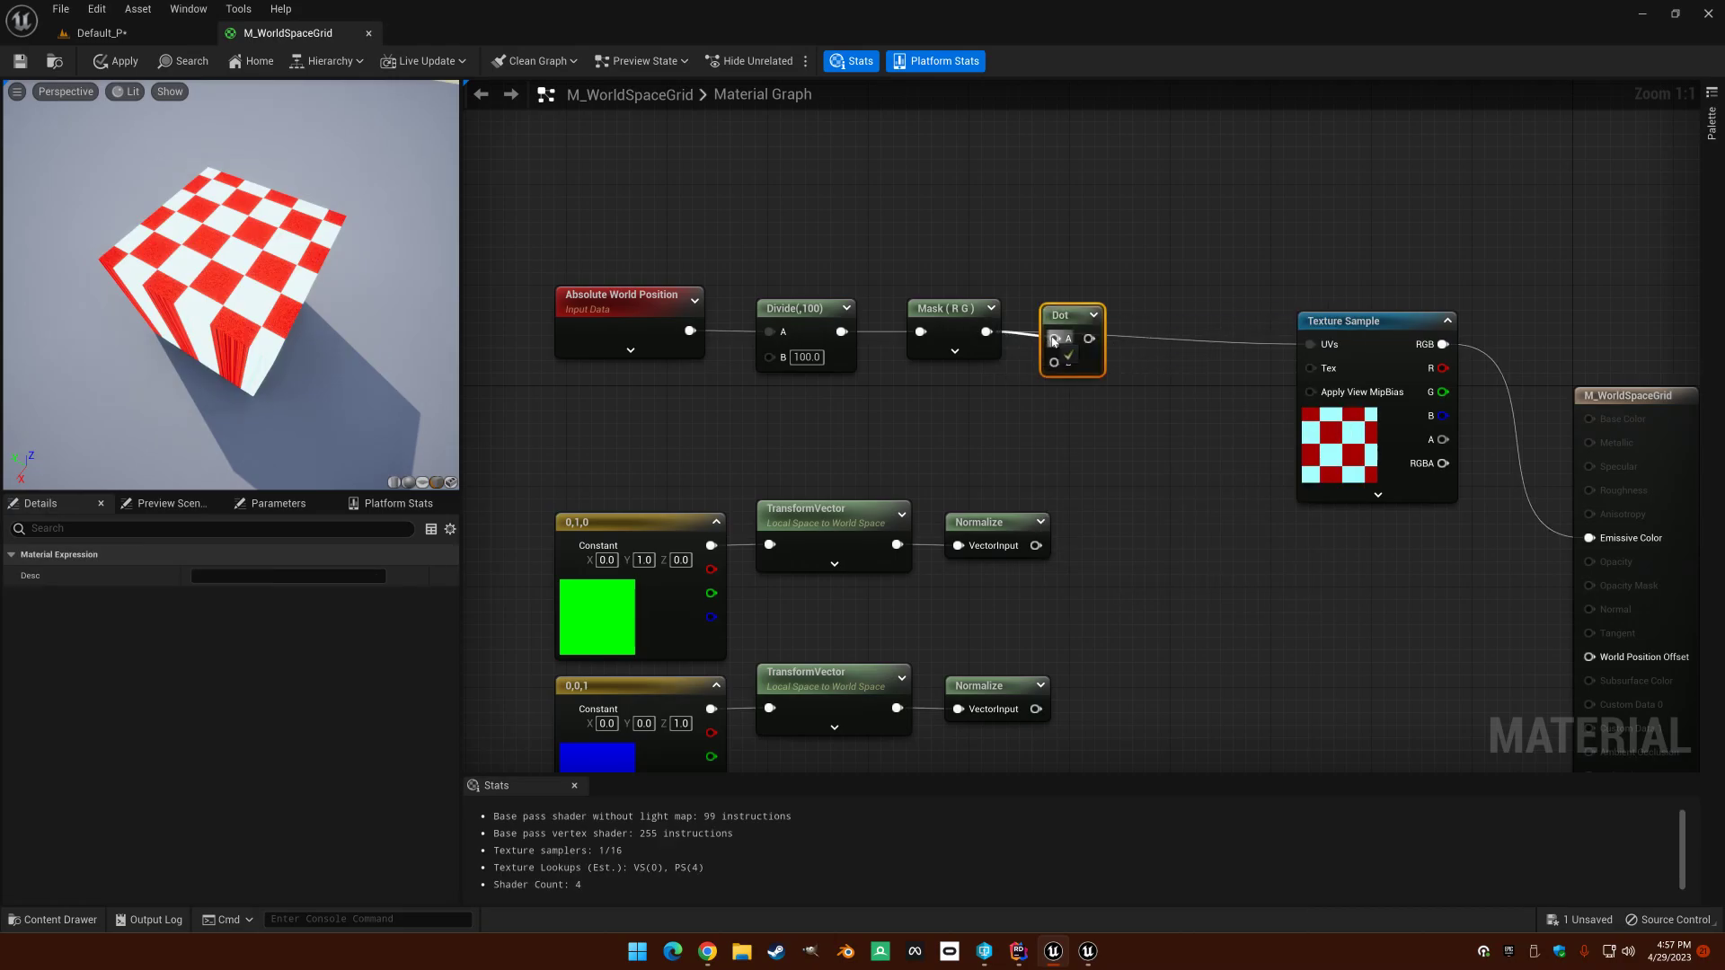
pyautogui.moveTo(1036, 545); pyautogui.dragTo(1055, 362)
pyautogui.keyDown('alt'); pyautogui.click(1222, 346); pyautogui.keyUp('alt')
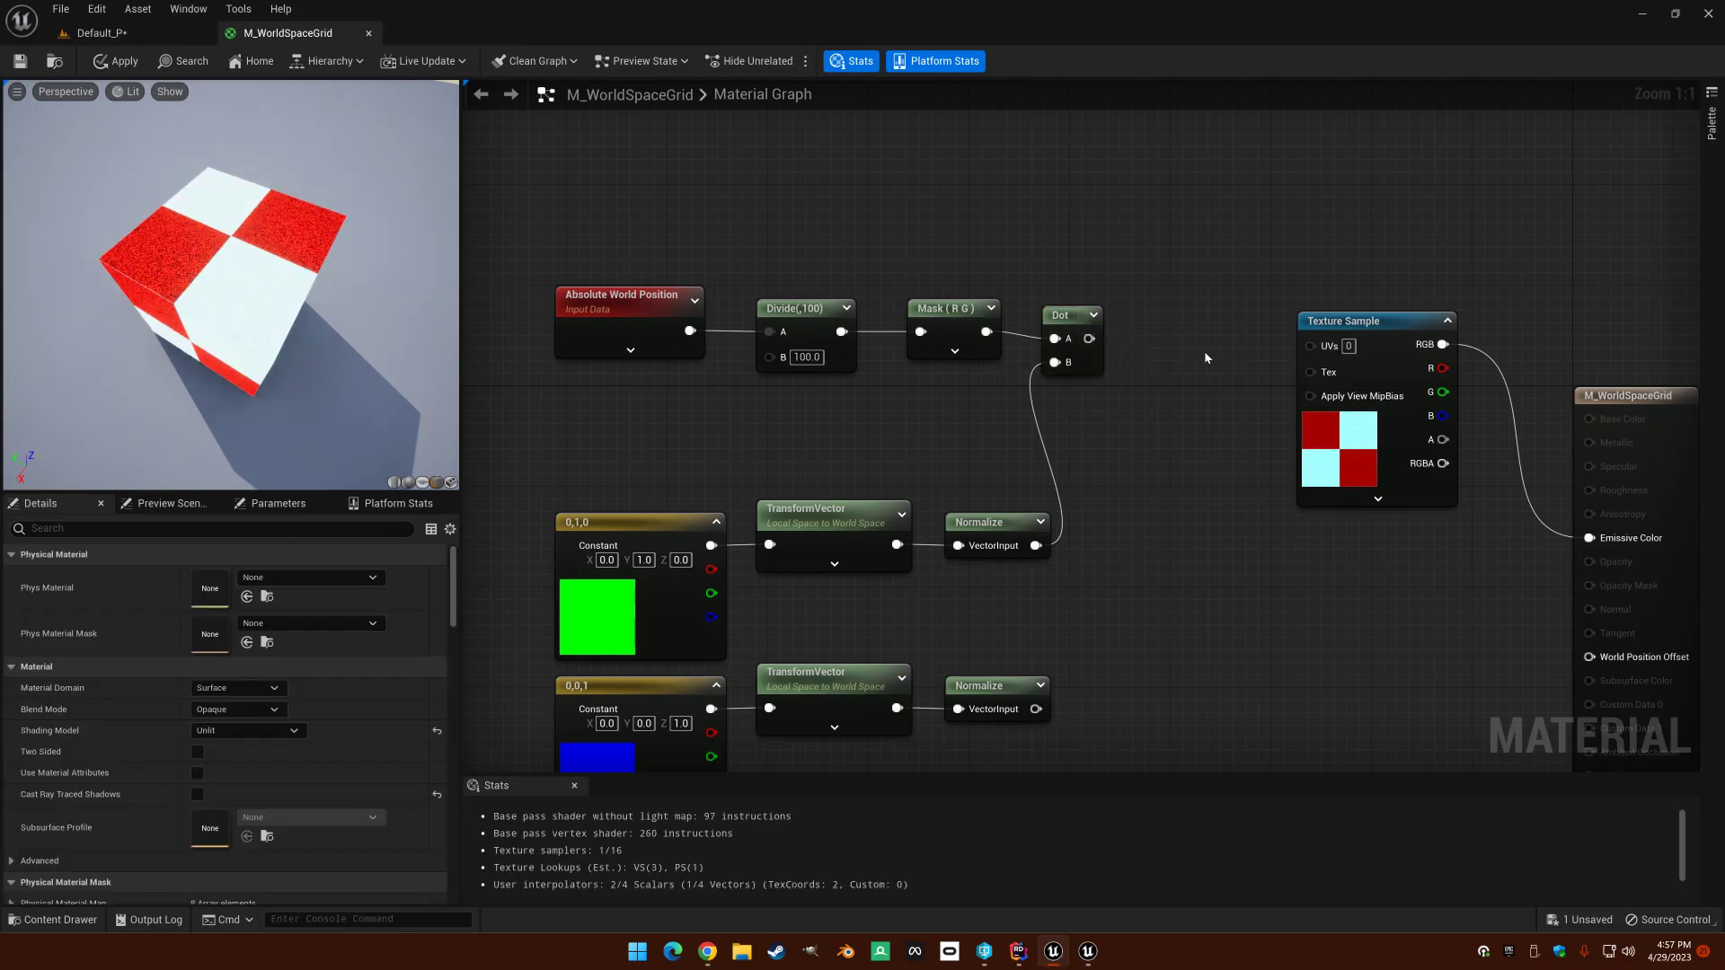
# Step: Duplicate the Dot node for the 0,0,1 branch, with the Mask output in A and that branch's Normalize in B
pyautogui.click(1067, 311)
pyautogui.hotkey('ctrl', 'd')
pyautogui.moveTo(1117, 402); pyautogui.dragTo(1130, 592)
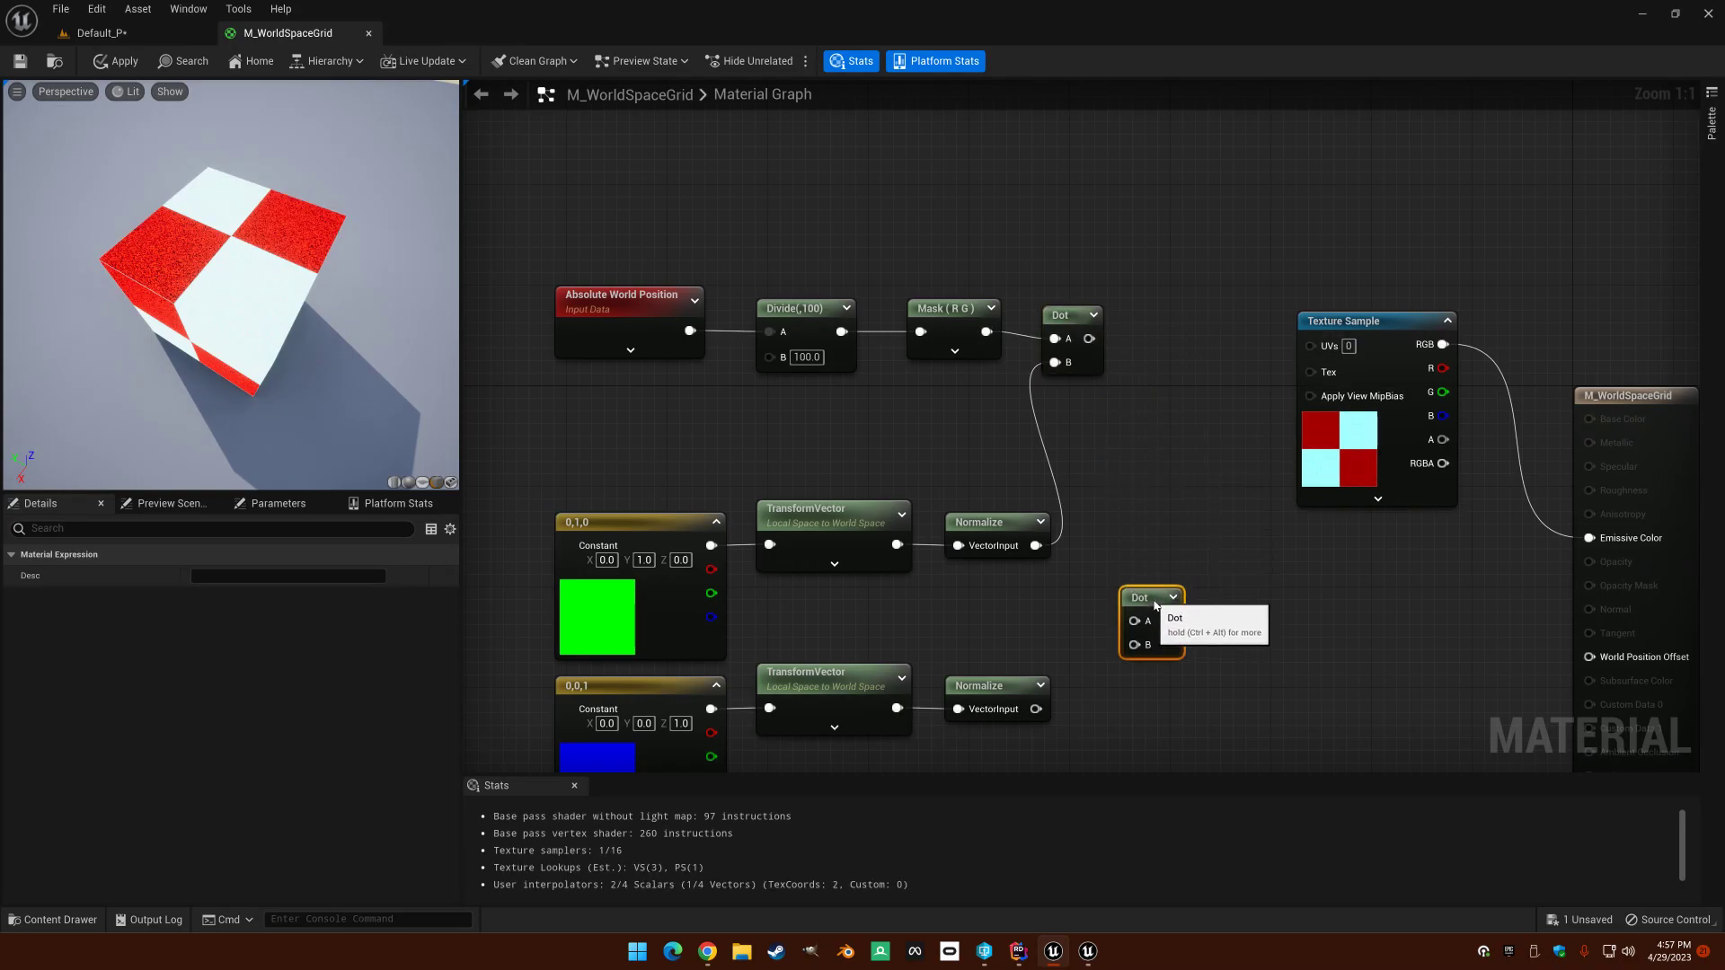
pyautogui.moveTo(1036, 709); pyautogui.dragTo(1131, 653)
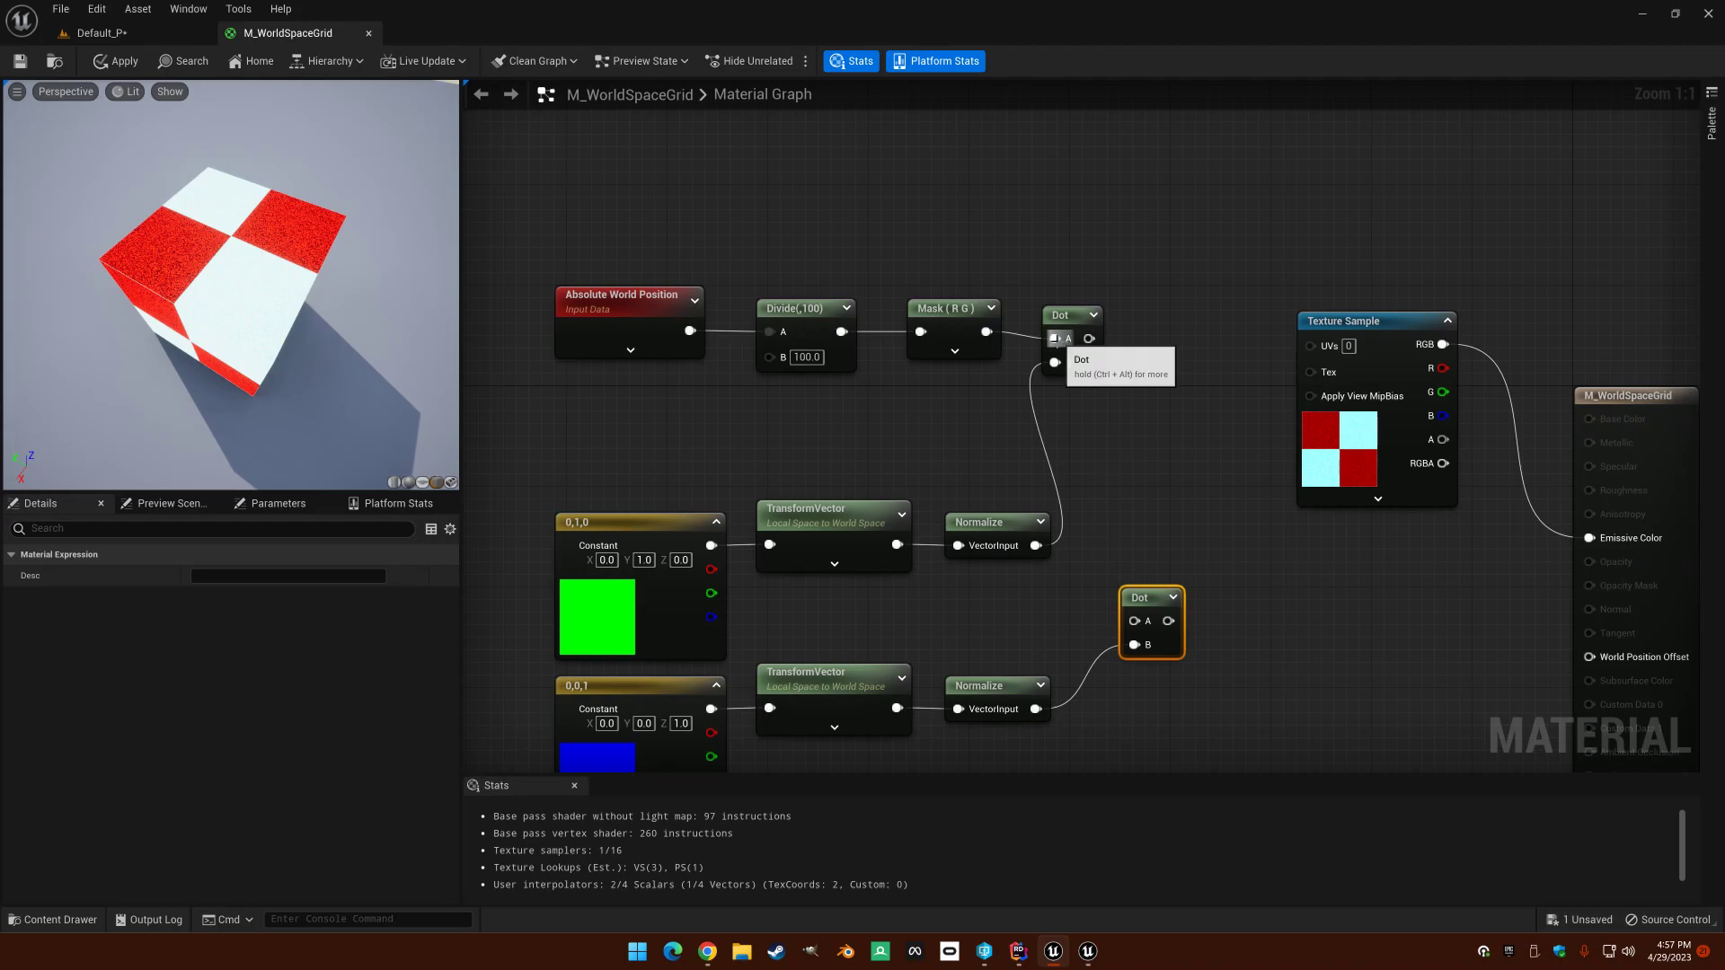
pyautogui.moveTo(1055, 339); pyautogui.dragTo(1136, 622)
# Step: Add an AppendVector node between the two Dot nodes and the Texture Sample
pyautogui.rightClick(1191, 464)
pyautogui.write('app')
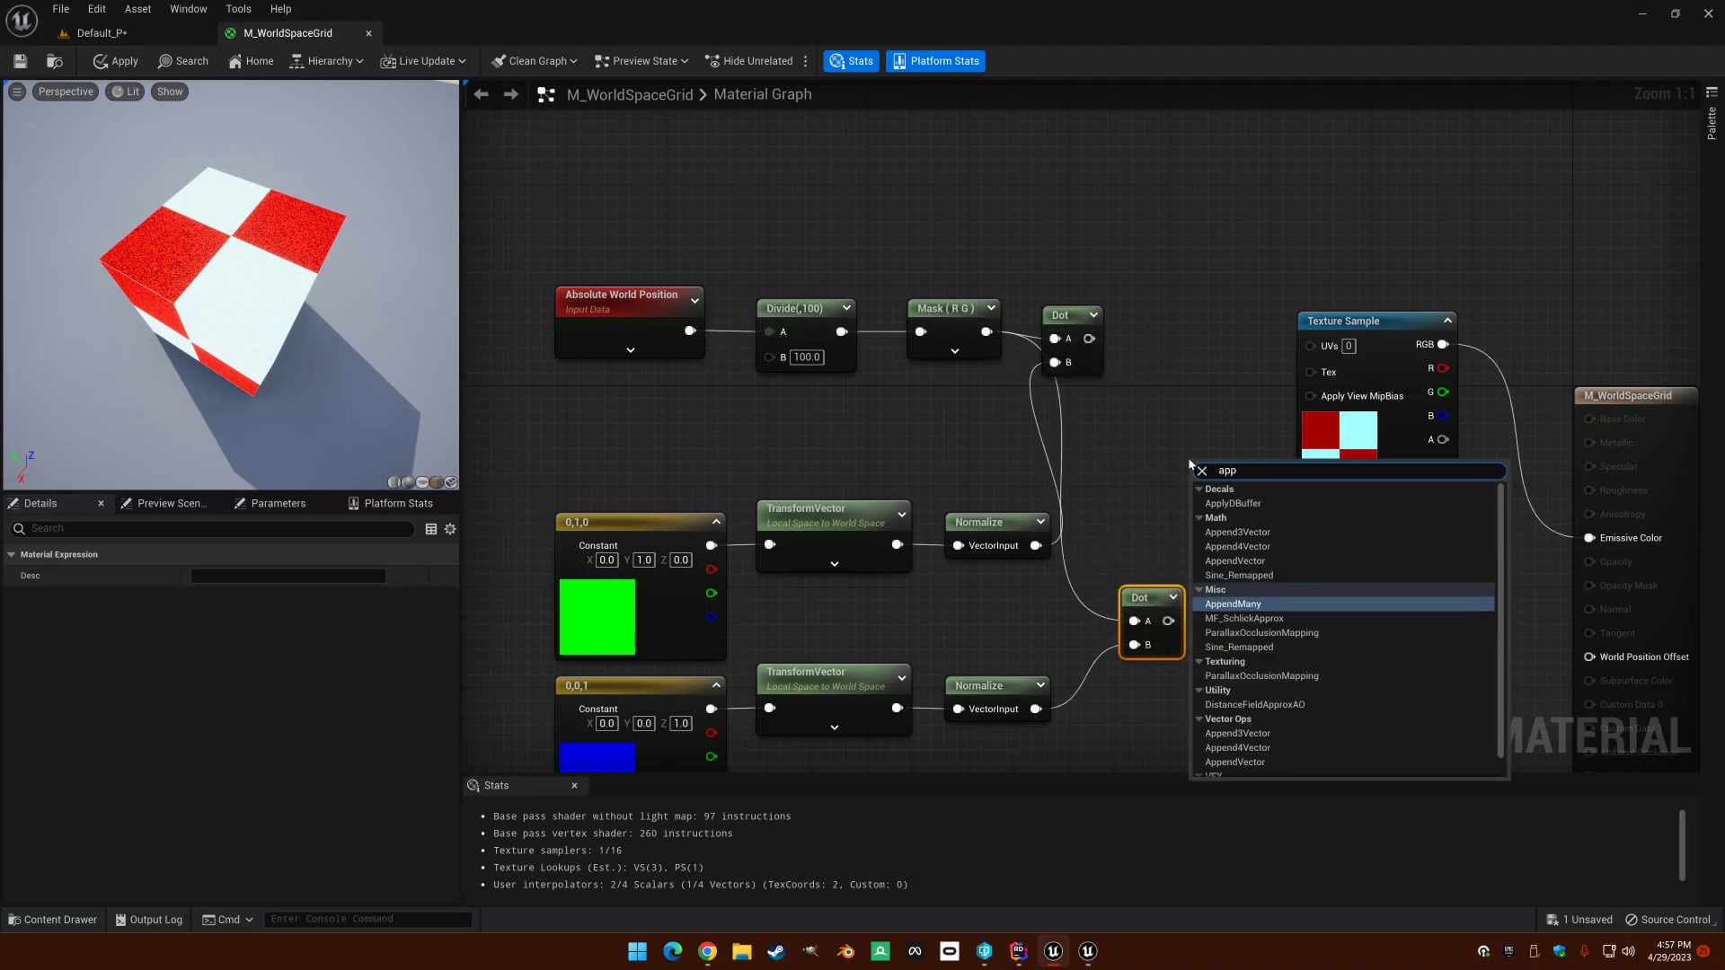
pyautogui.press('Down')
pyautogui.press('Down')
pyautogui.press('Down')
pyautogui.press('Down')
pyautogui.press('Down')
pyautogui.press('Down')
pyautogui.press('Down')
pyautogui.press('Down')
pyautogui.press('Down')
pyautogui.press('Down')
pyautogui.press('Down')
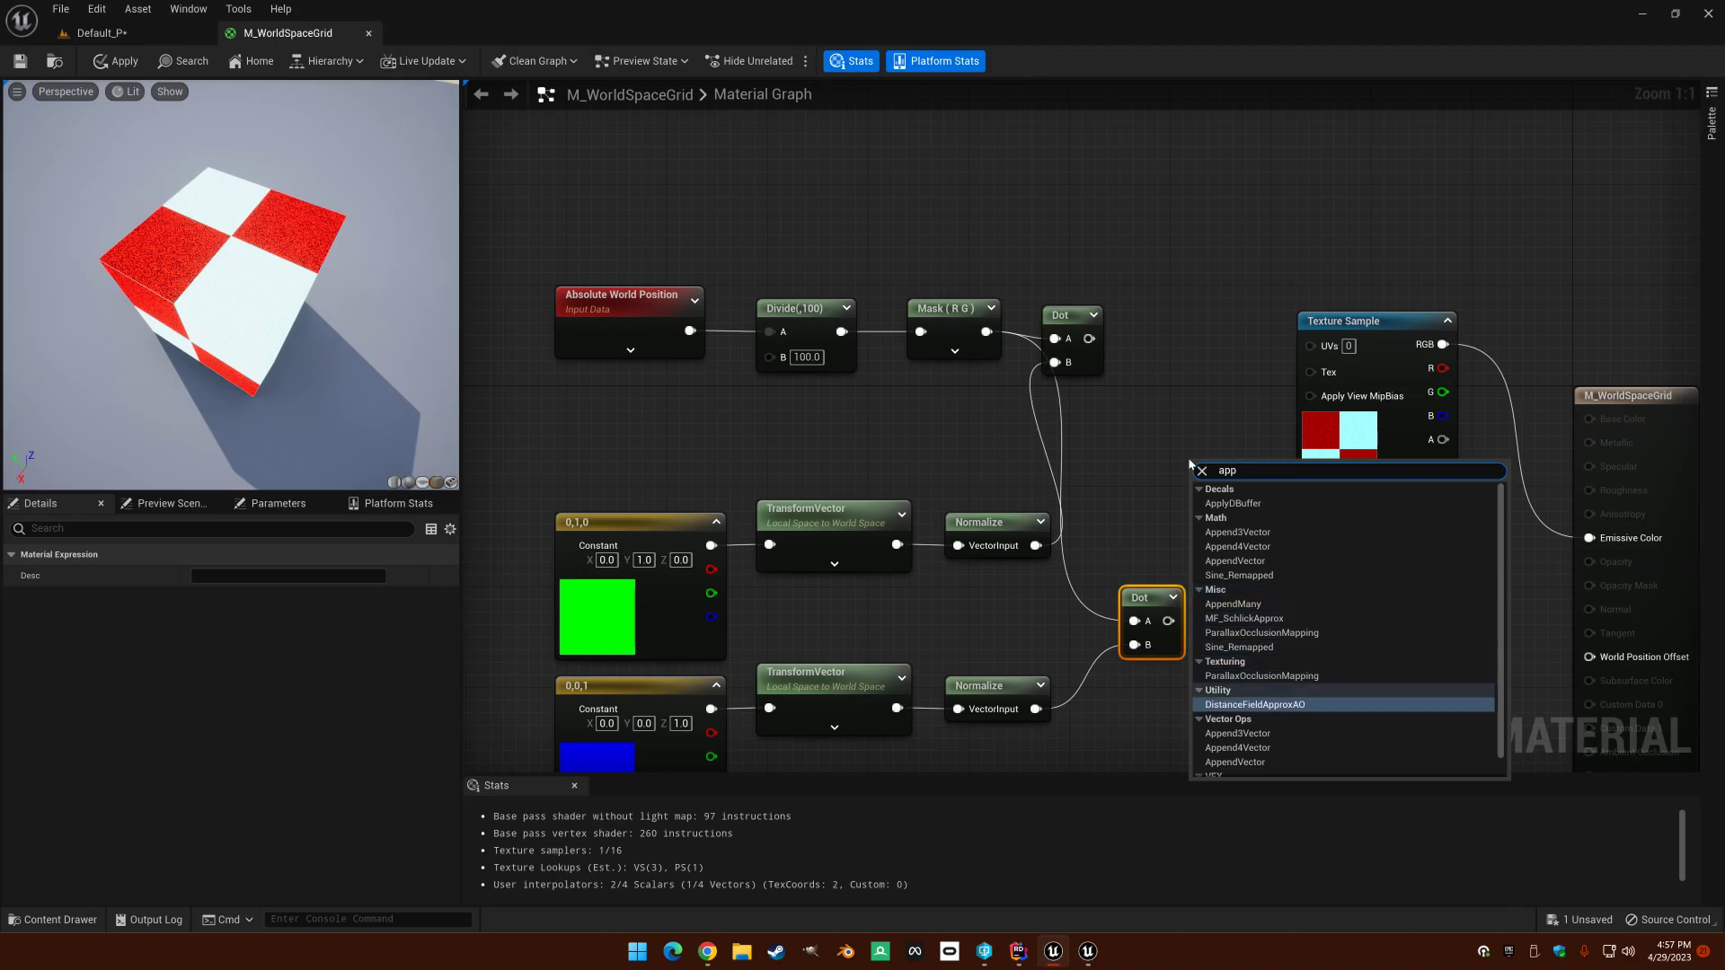
pyautogui.press('Return')
# Step: Connect the upper Dot to Append A, the lower Dot to B, and the Append output to the Texture Sample's UVs
pyautogui.moveTo(1089, 339); pyautogui.dragTo(1202, 492)
pyautogui.moveTo(1169, 621); pyautogui.dragTo(1189, 535)
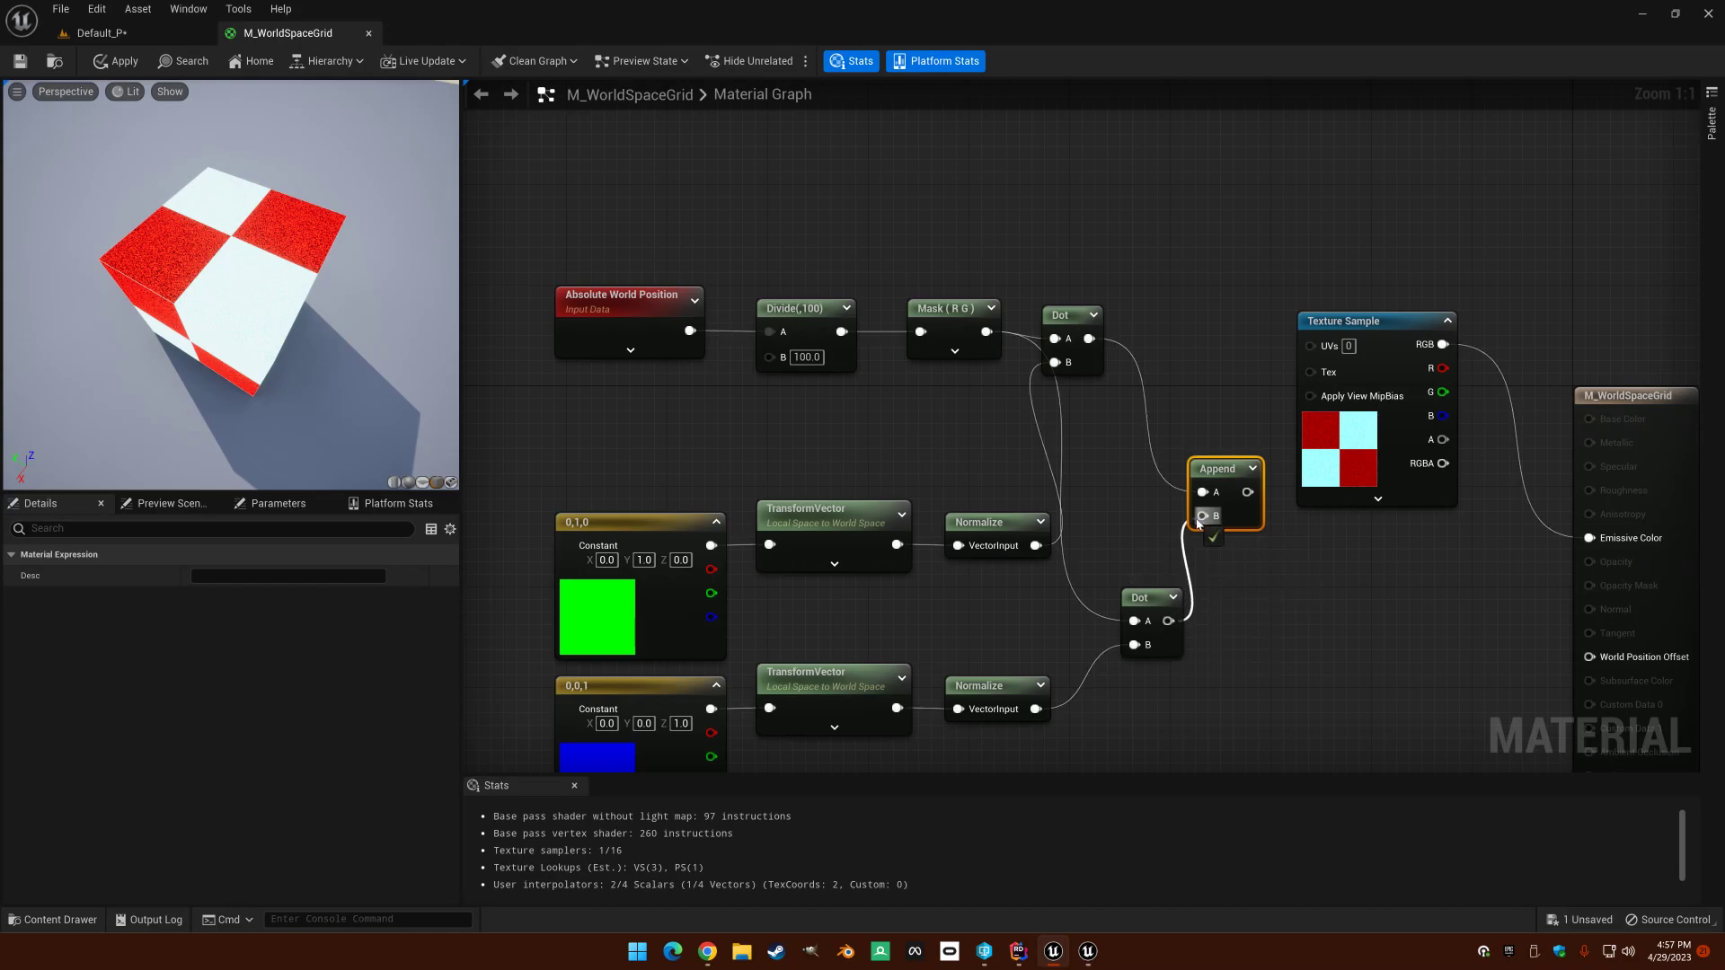
pyautogui.moveTo(1197, 519); pyautogui.dragTo(1203, 516)
pyautogui.moveTo(1150, 377); pyautogui.dragTo(1164, 388, button='right')
pyautogui.moveTo(1080, 330); pyautogui.dragTo(1107, 323)
pyautogui.moveTo(1263, 503); pyautogui.dragTo(1324, 356)
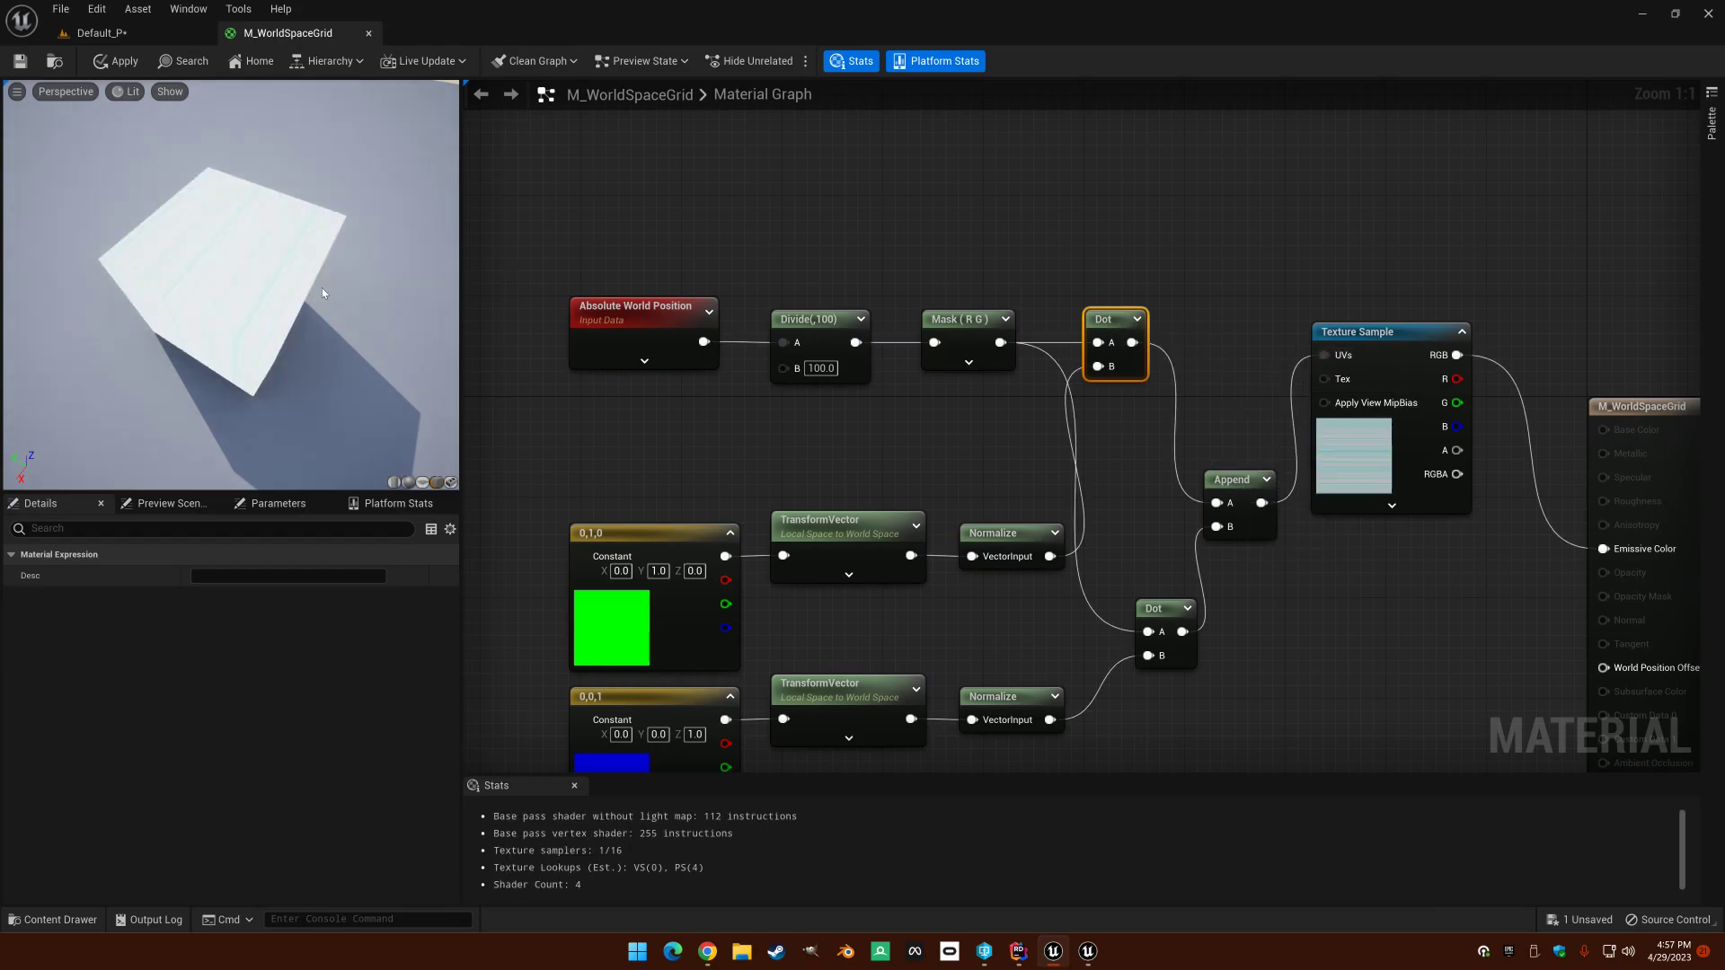
pyautogui.moveTo(270, 307)
pyautogui.mouseDown()
pyautogui.moveTo(297, 215)
pyautogui.moveTo(254, 253)
pyautogui.moveTo(300, 300)
pyautogui.mouseUp()
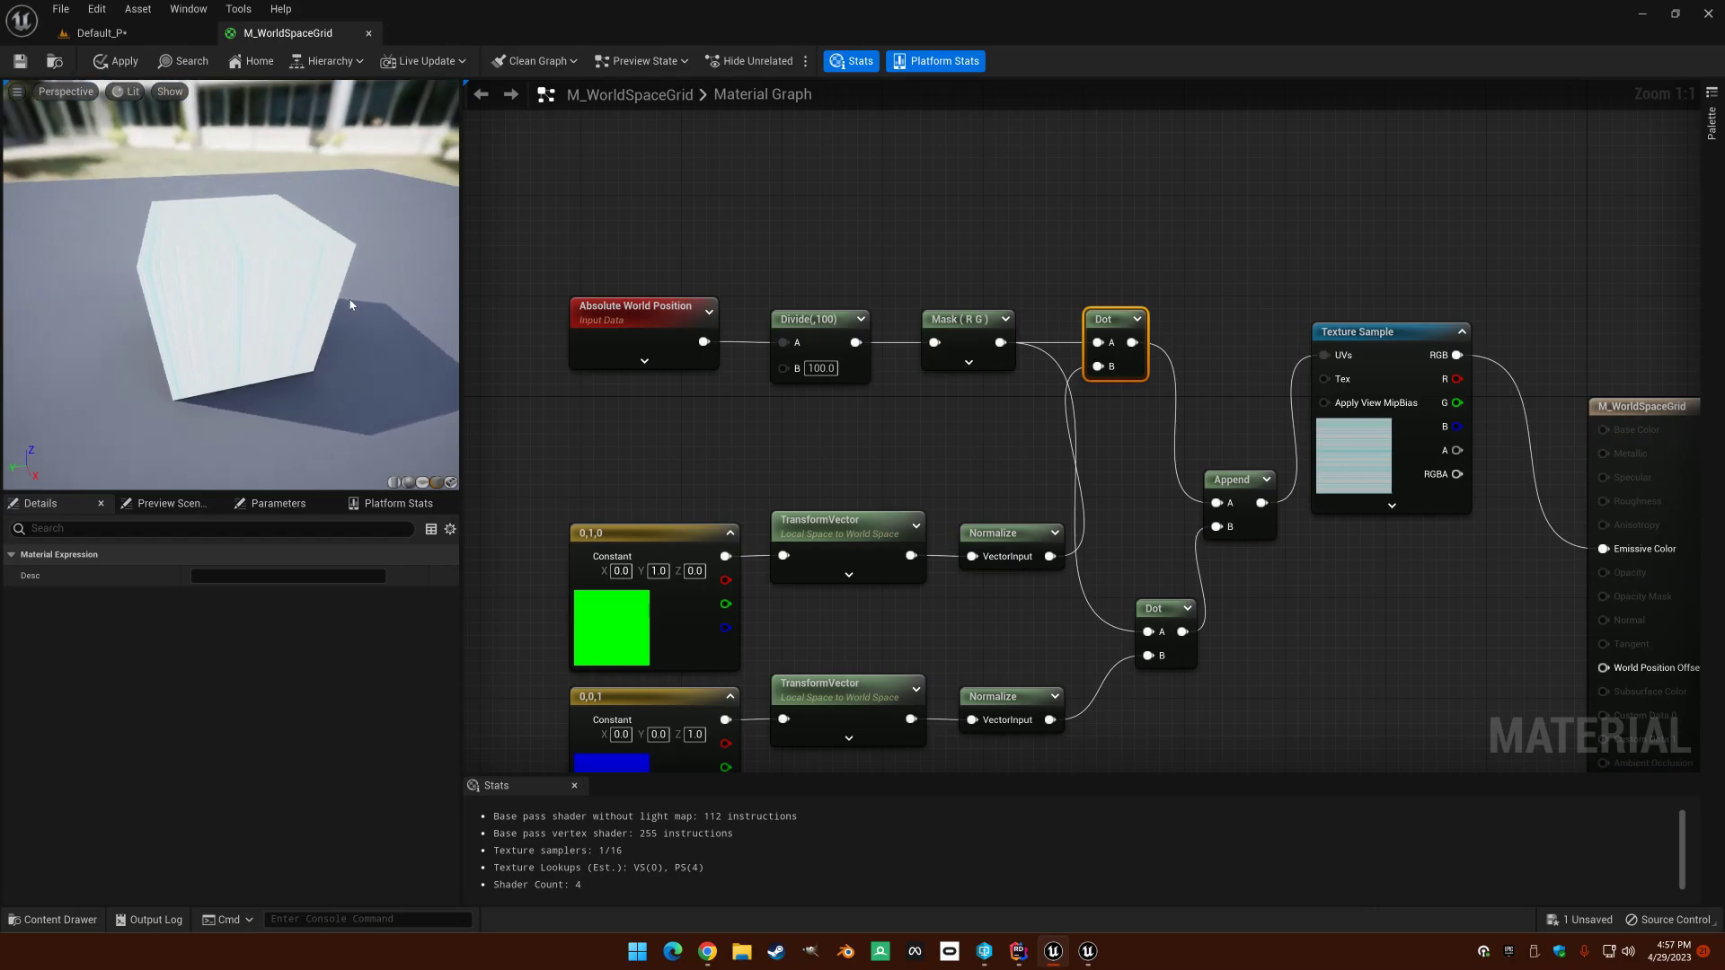
# Step: Move the position, vector, Dot and Append nodes together away from the Texture Sample to make room before it
pyautogui.moveTo(1099, 250); pyautogui.dragTo(1198, 207, button='right')
pyautogui.scroll(-2, 993, 187)
pyautogui.moveTo(698, 204); pyautogui.dragTo(1255, 627)
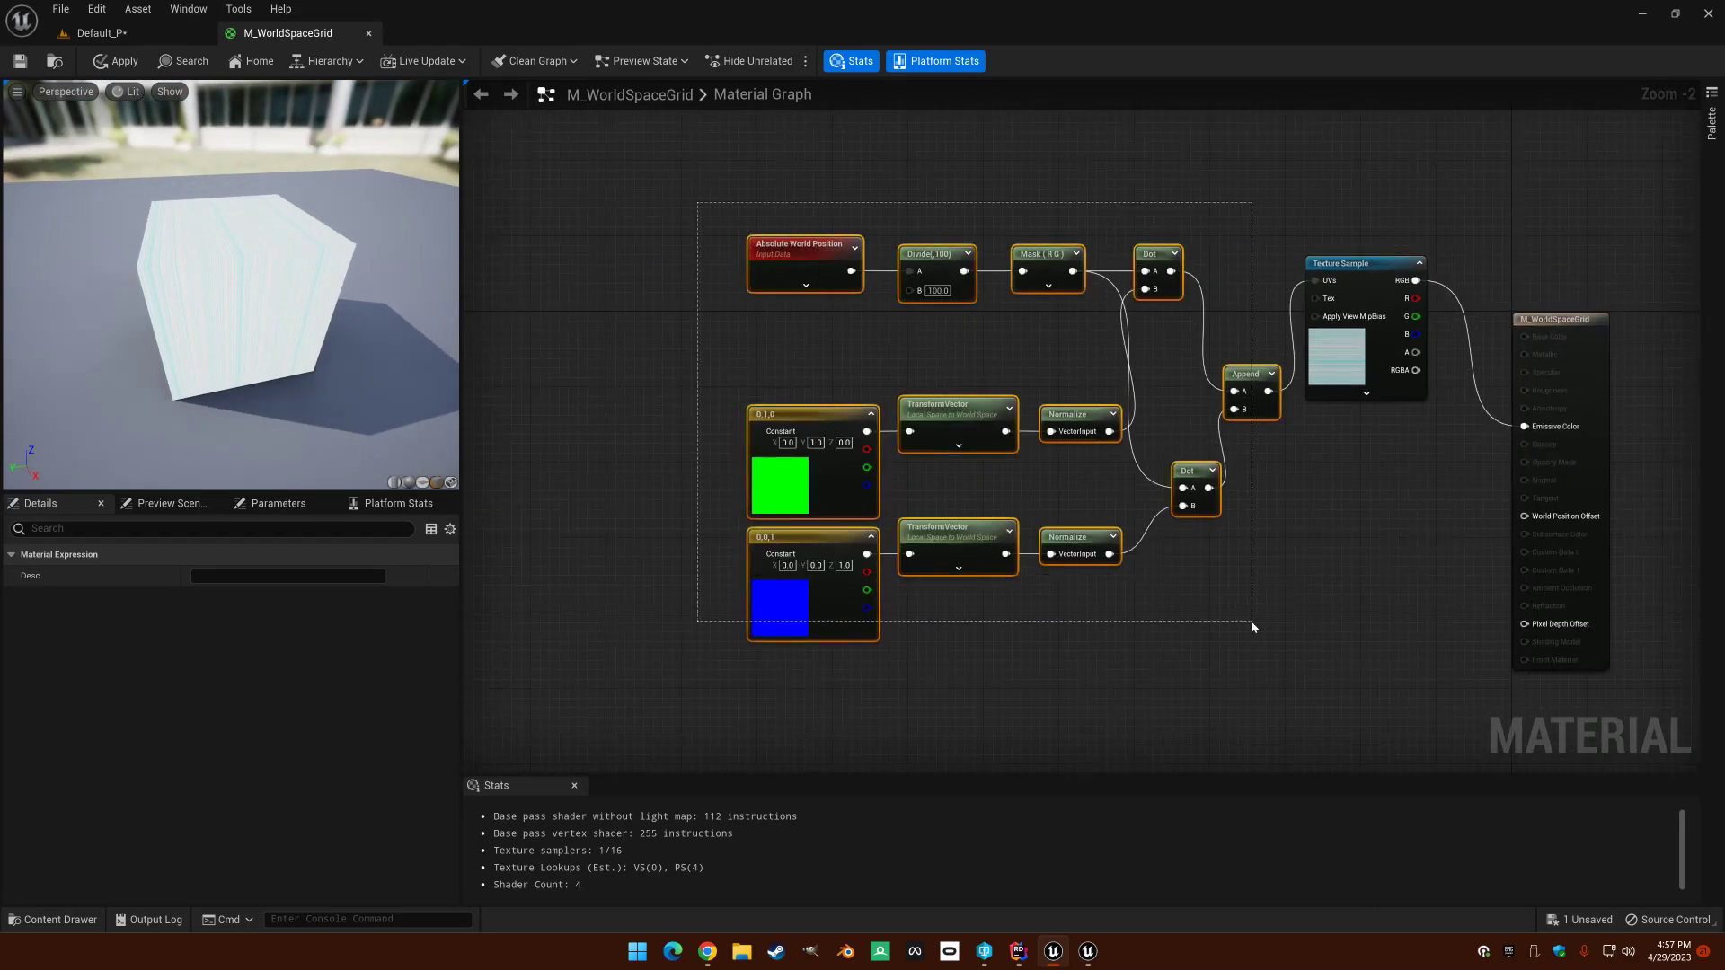
pyautogui.moveTo(1075, 416); pyautogui.dragTo(961, 407)
# Step: Remove the Divide and Mask nodes before the Dots and wire Absolute World Position directly to A of both Dot nodes
pyautogui.click(885, 337)
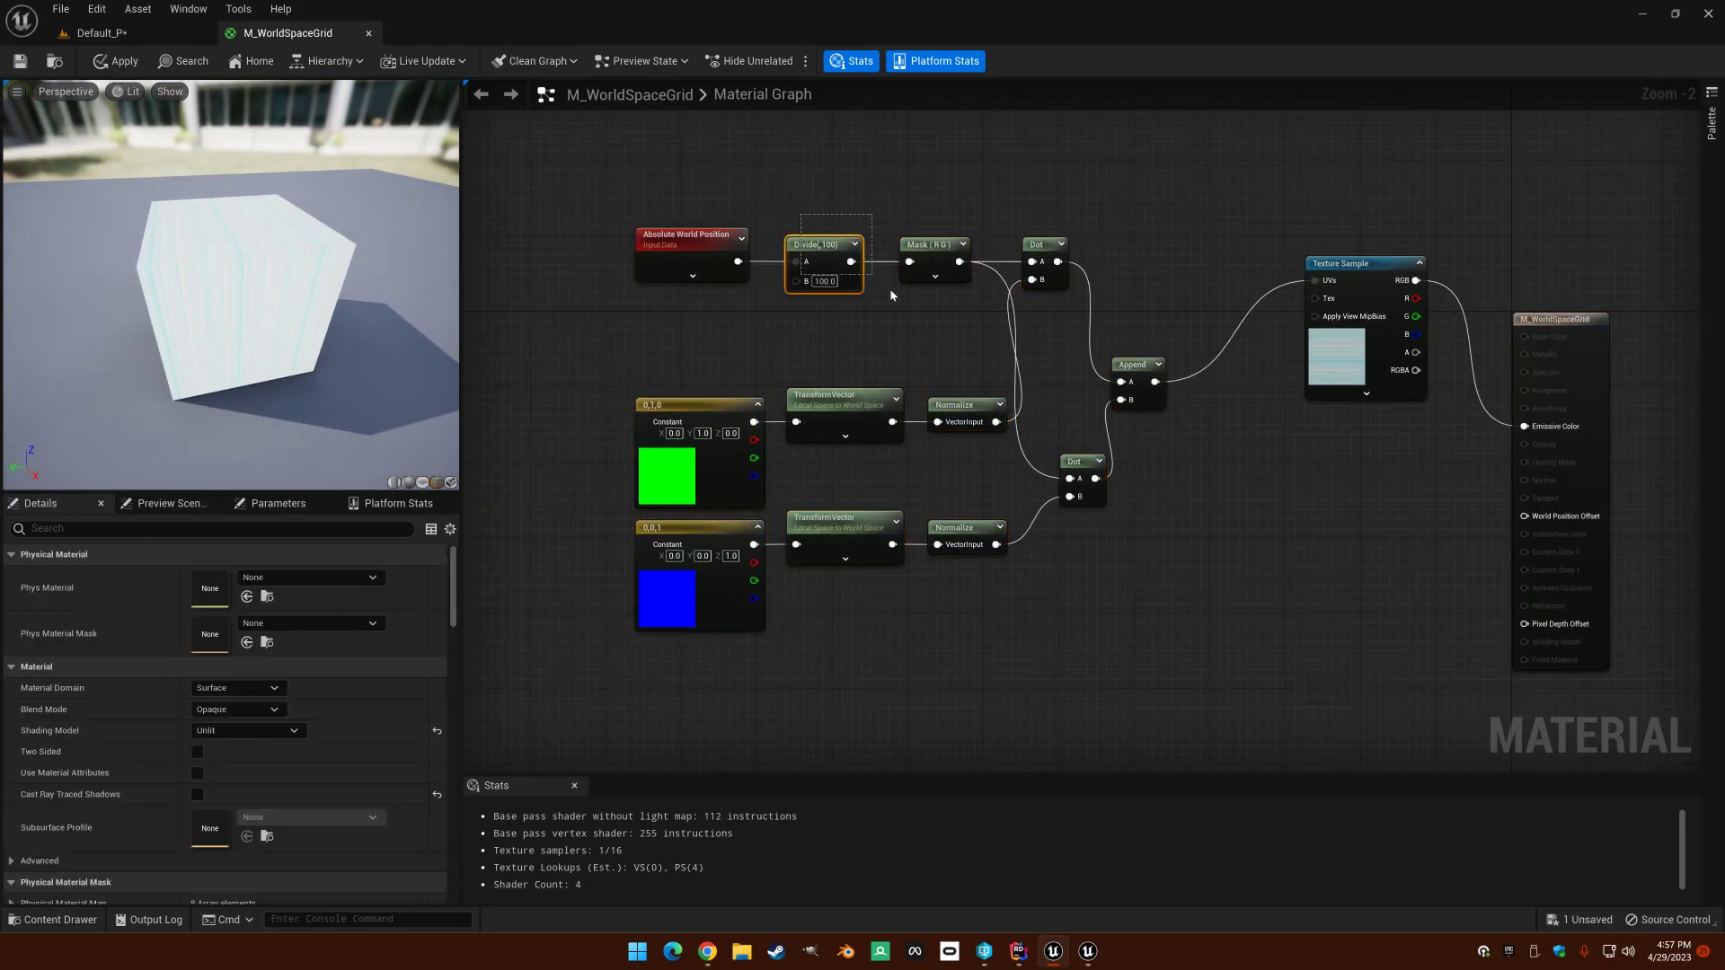
pyautogui.moveTo(935, 313); pyautogui.dragTo(936, 300)
pyautogui.press('Delete')
pyautogui.moveTo(747, 260); pyautogui.dragTo(1032, 261)
pyautogui.moveTo(1218, 282); pyautogui.dragTo(1072, 313, button='right')
pyautogui.moveTo(621, 278); pyautogui.dragTo(953, 495)
# Step: Paste the Divide (100) and Mask (R G) nodes between Append and the Texture Sample's UVs, spacing out the nodes and connecting the chain
pyautogui.moveTo(1022, 311); pyautogui.dragTo(917, 323, button='right')
pyautogui.hotkey('ctrl', 'v')
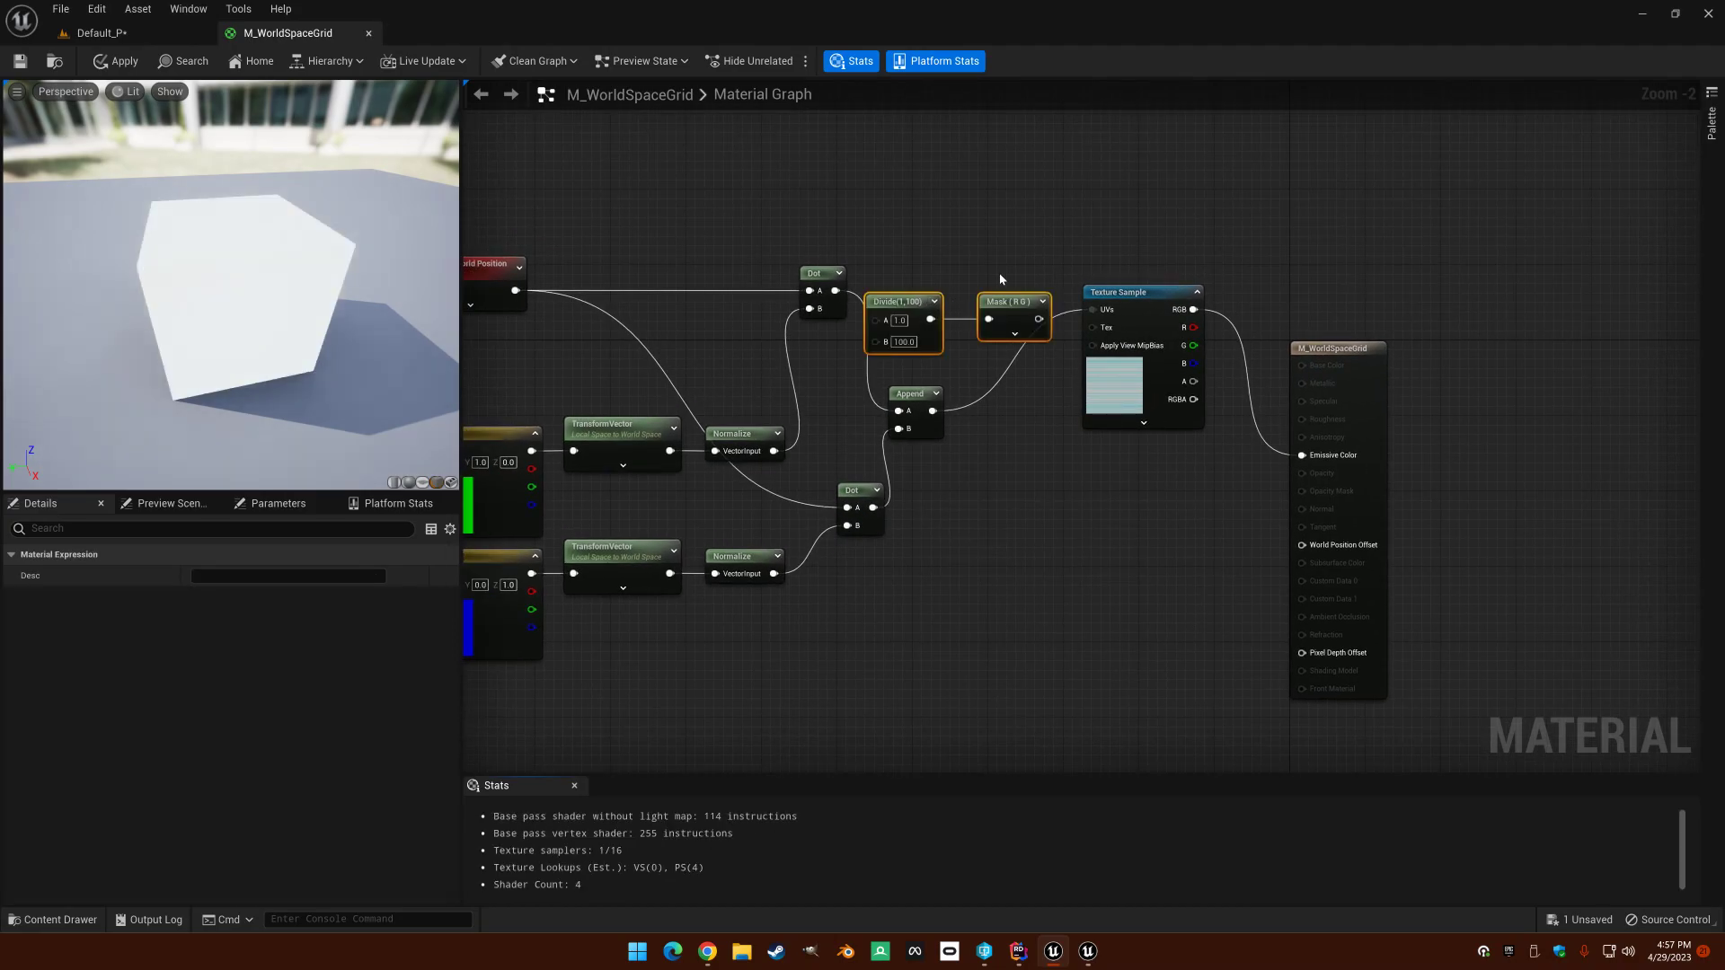
pyautogui.moveTo(992, 302); pyautogui.dragTo(1339, 379)
pyautogui.moveTo(1163, 289); pyautogui.dragTo(1295, 298)
pyautogui.moveTo(984, 203); pyautogui.dragTo(1115, 307)
pyautogui.moveTo(997, 262); pyautogui.dragTo(989, 405)
pyautogui.moveTo(1152, 404); pyautogui.dragTo(1224, 320)
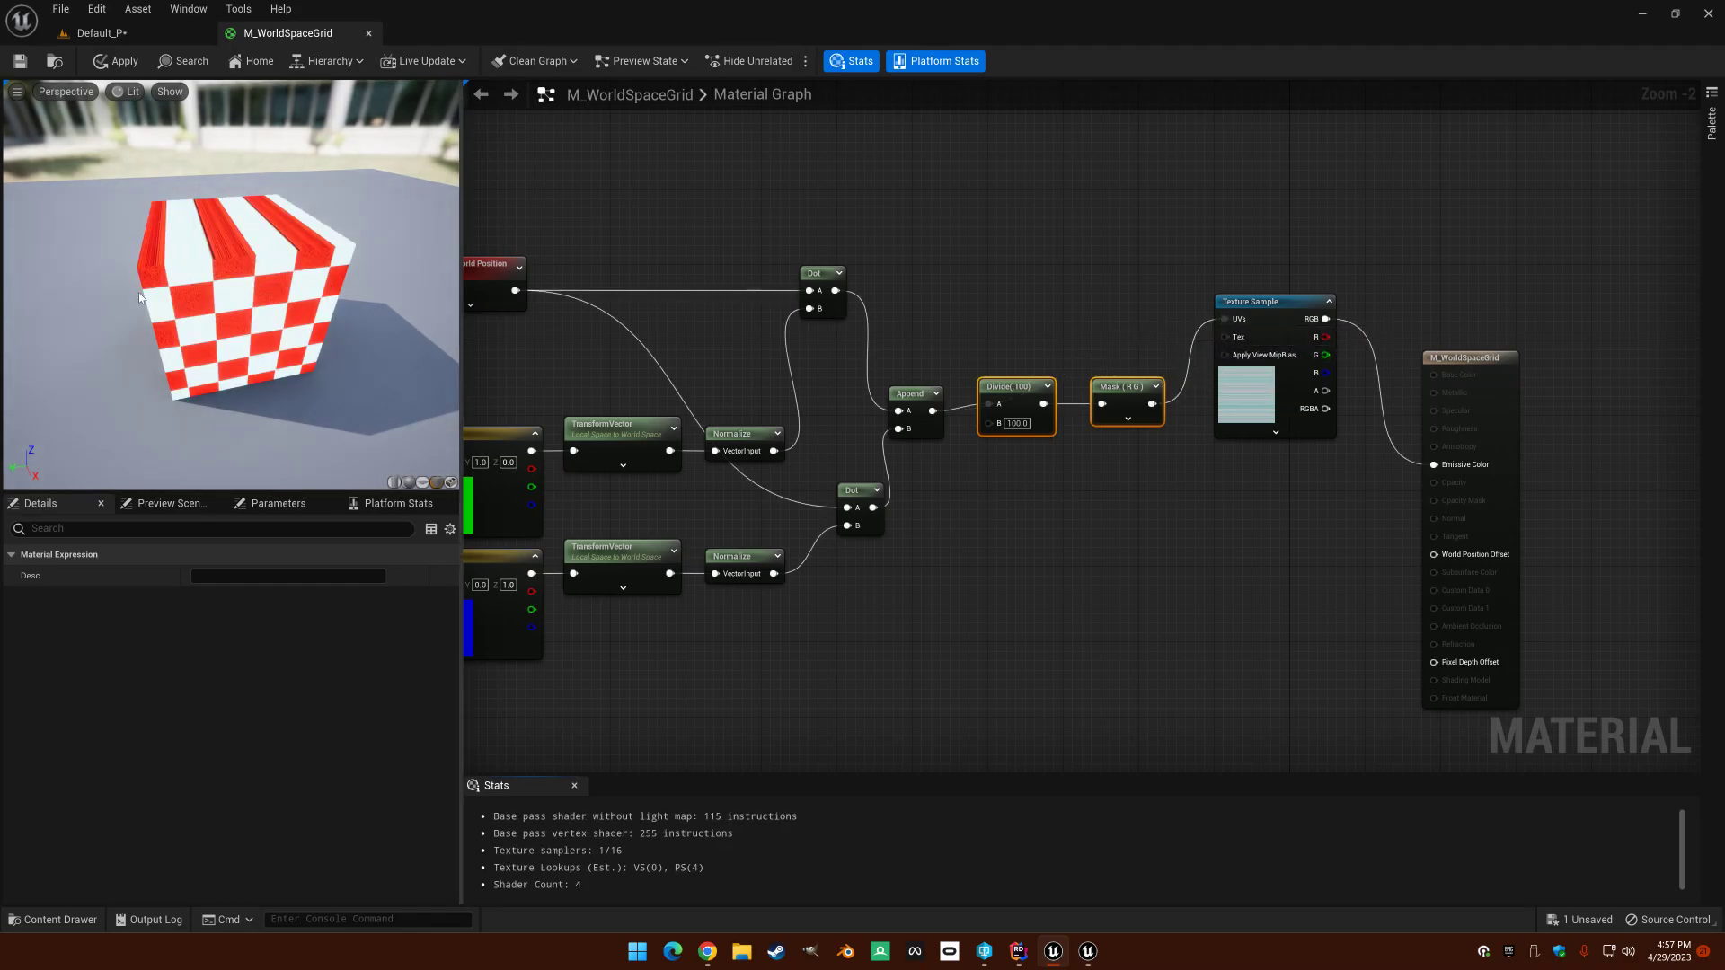
# Step: Inspect the grid on the preview cube, then save the material and return to the Default_P level
pyautogui.moveTo(160, 275); pyautogui.dragTo(234, 242)
pyautogui.moveTo(216, 362)
pyautogui.mouseDown()
pyautogui.moveTo(153, 360)
pyautogui.moveTo(216, 363)
pyautogui.mouseUp()
pyautogui.moveTo(681, 393); pyautogui.dragTo(755, 371, button='right')
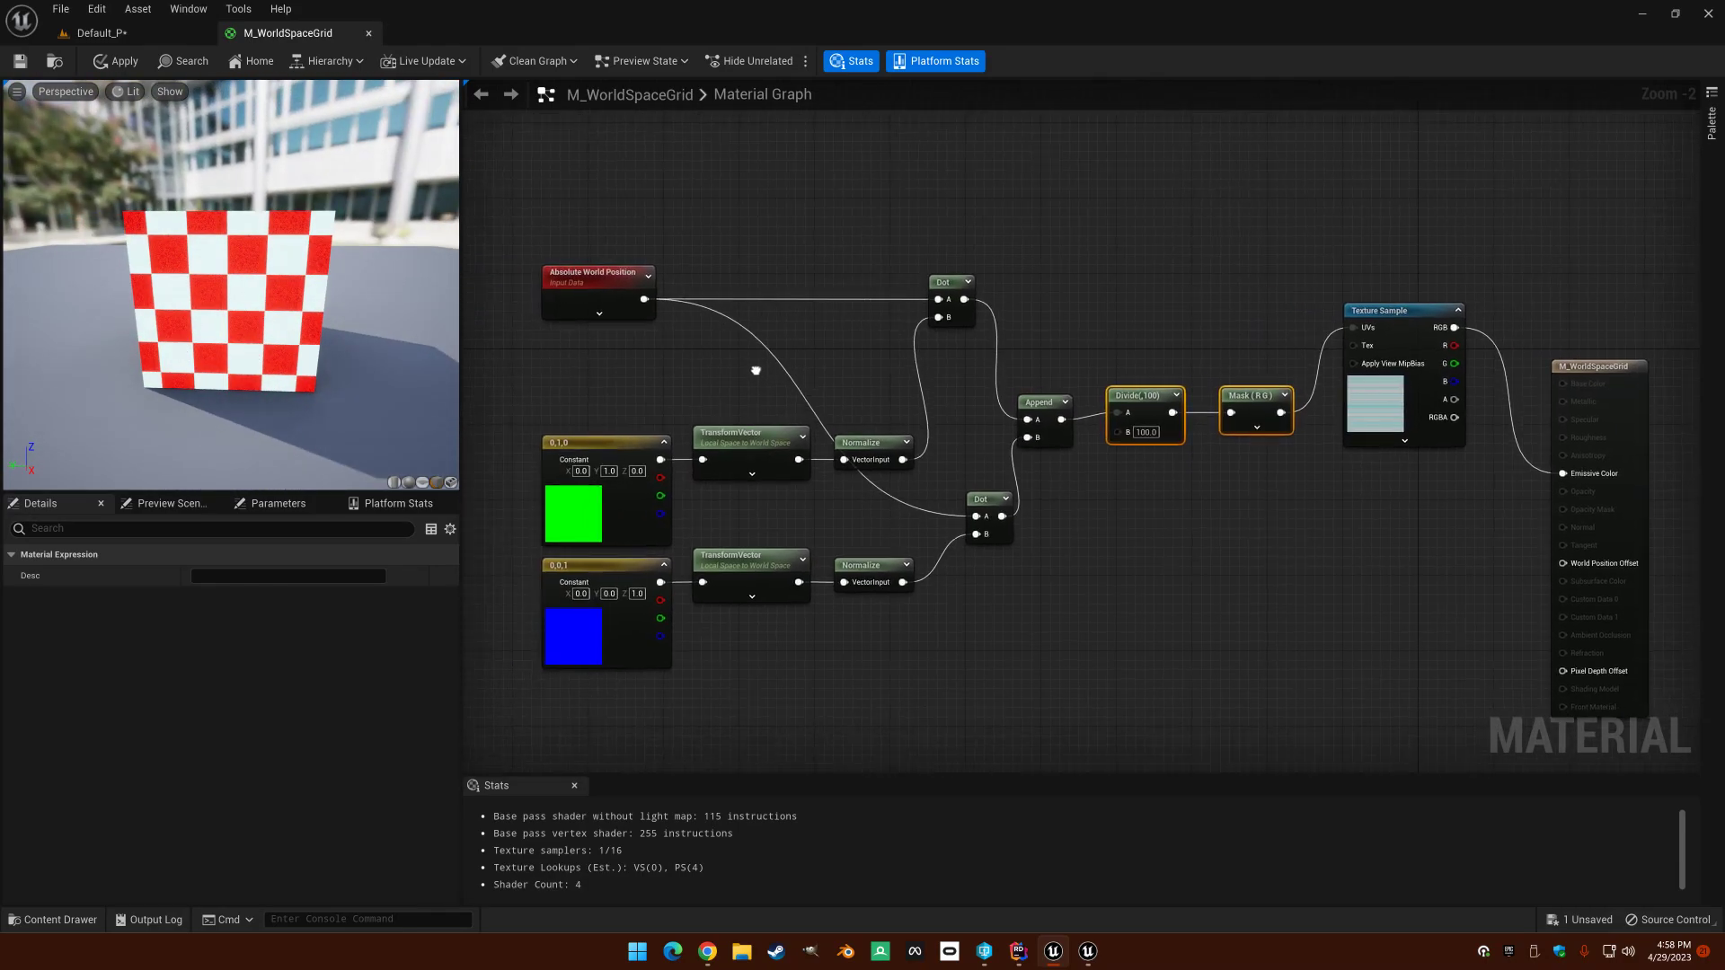
pyautogui.click(133, 34)
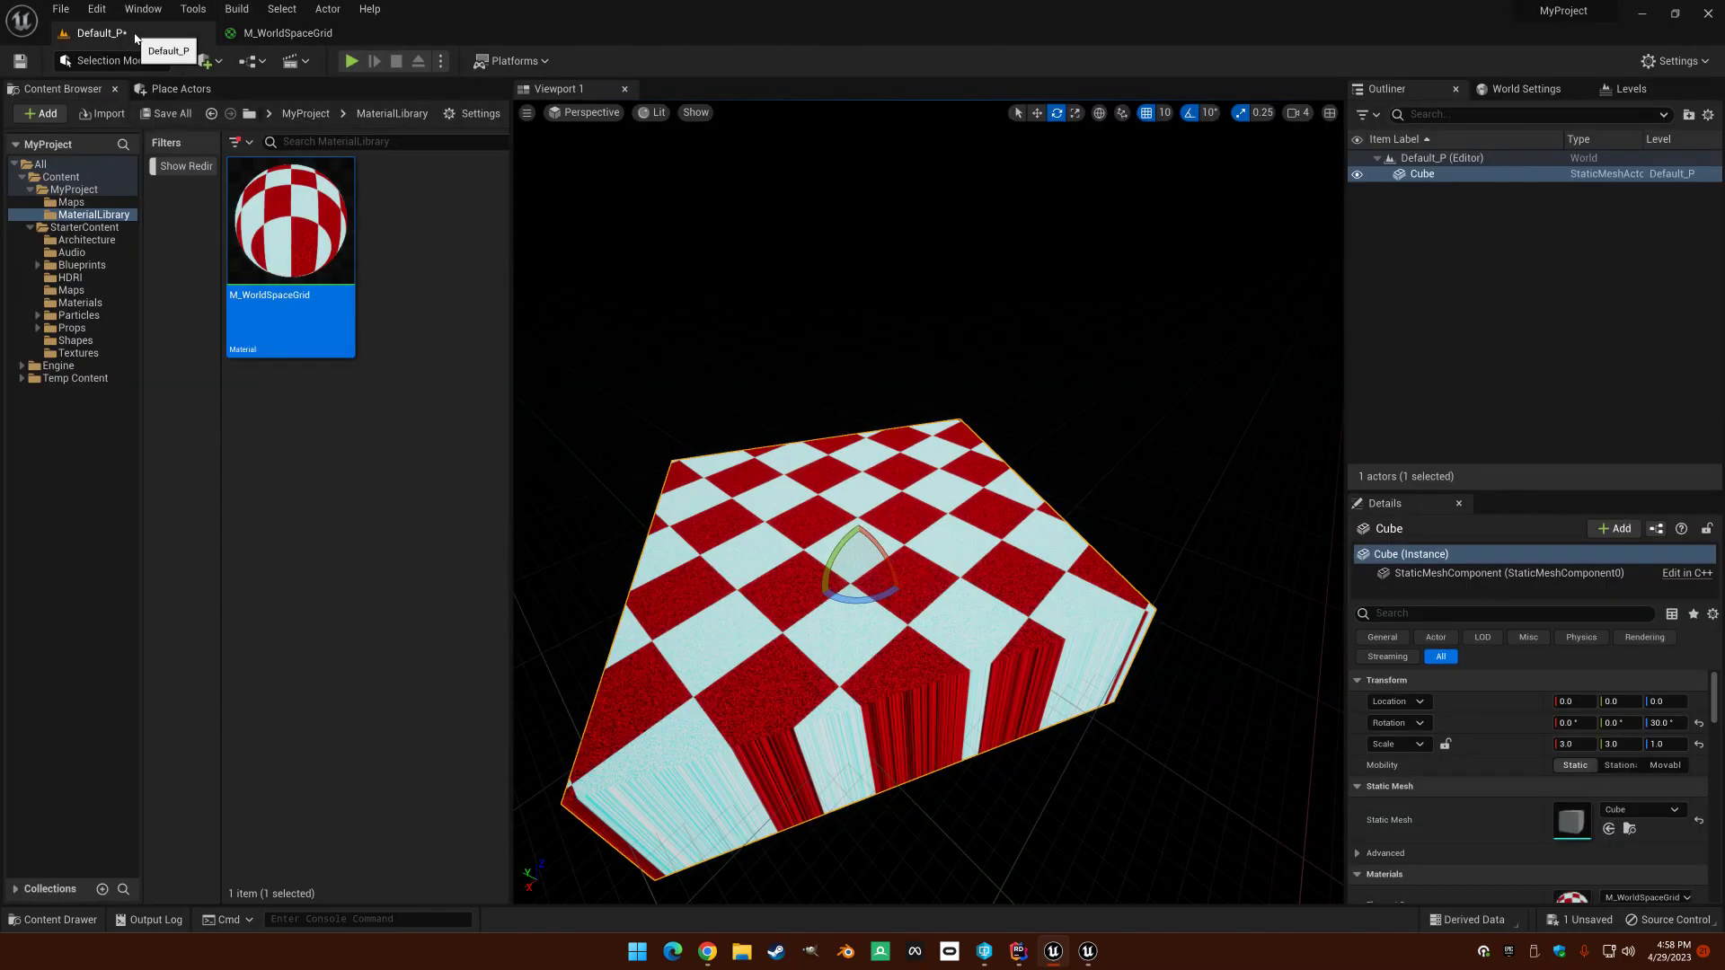
pyautogui.click(288, 33)
pyautogui.click(22, 65)
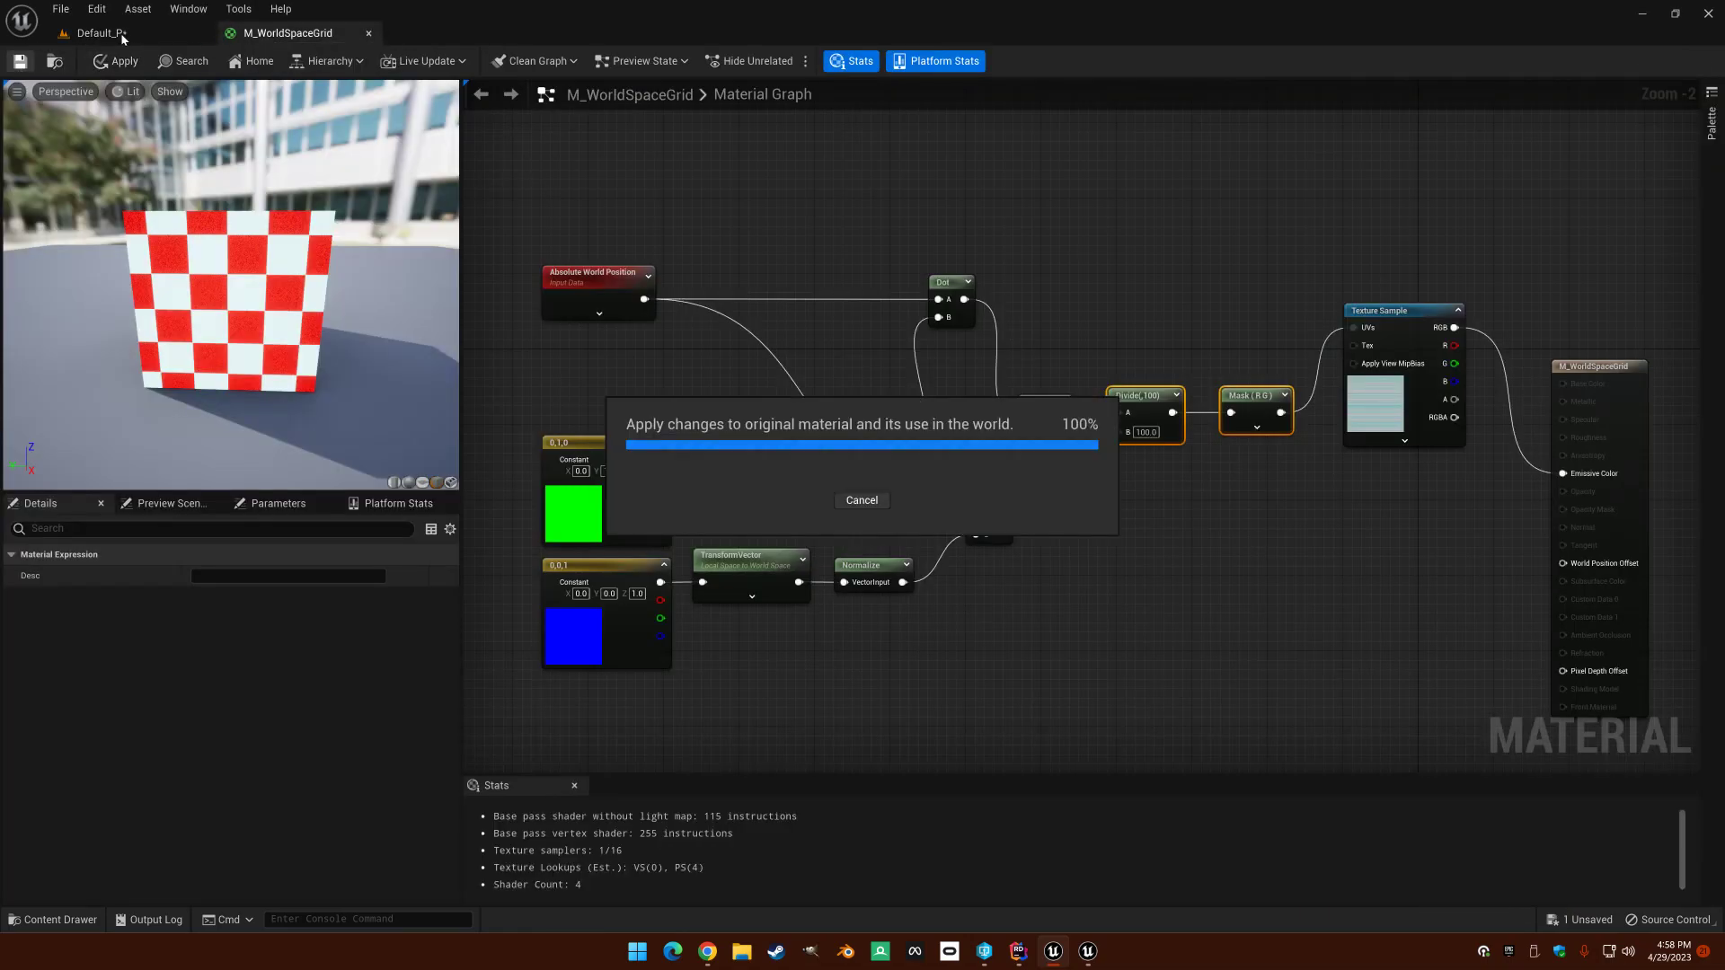
pyautogui.click(123, 36)
# Step: Set the cube's X and Y scale to 4
pyautogui.moveTo(929, 502); pyautogui.dragTo(821, 553, button='right')
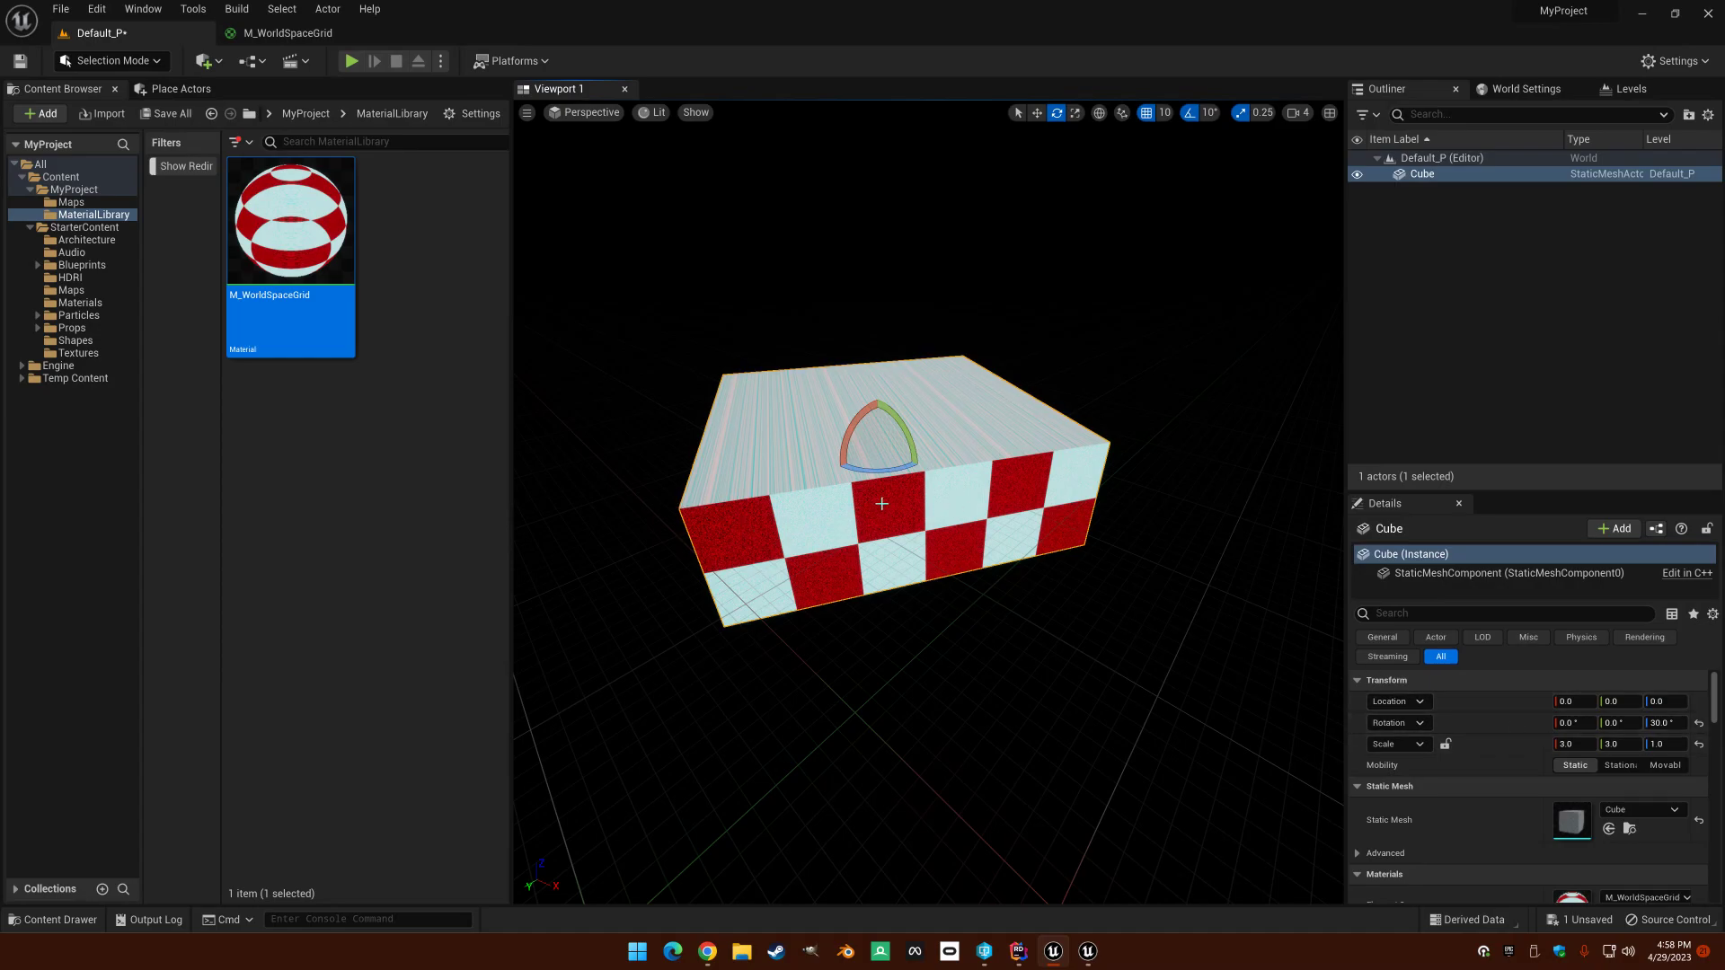
pyautogui.write('4')
pyautogui.press('Tab')
pyautogui.write('4')
# Step: Reset the cube's rotation to 0° and move it to Y location 190 in the level
pyautogui.click(1570, 724)
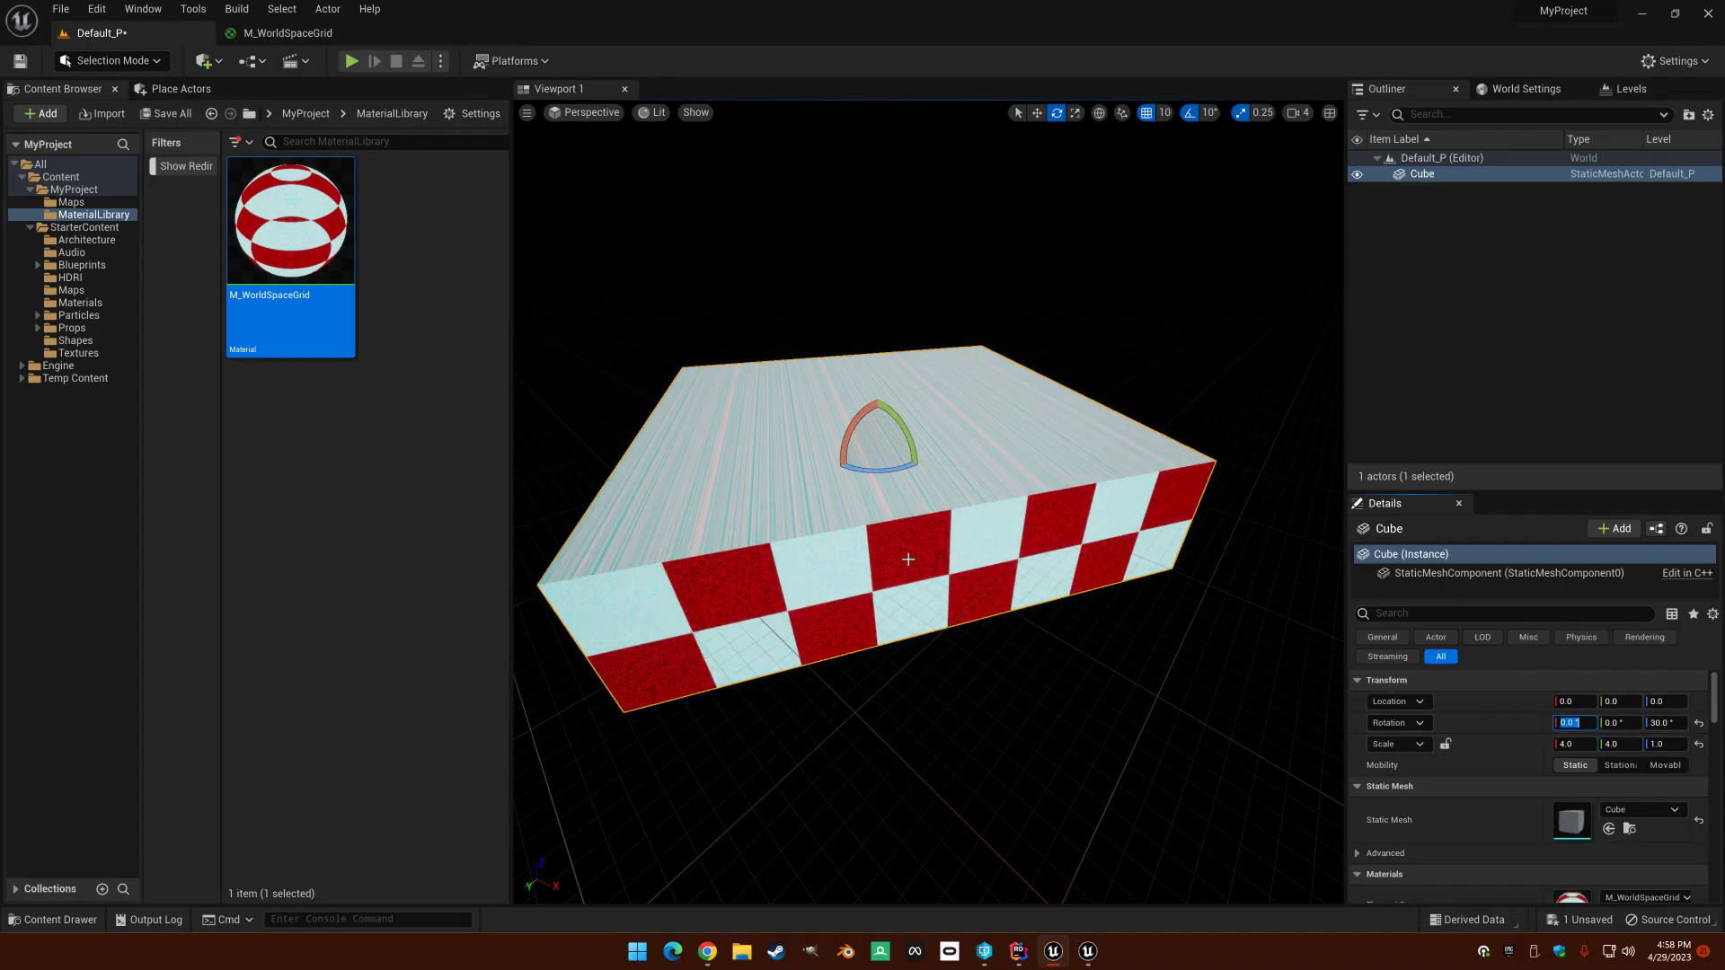
pyautogui.moveTo(729, 602); pyautogui.dragTo(647, 616, button='right')
pyautogui.press('s')
pyautogui.moveTo(943, 473); pyautogui.dragTo(888, 499)
pyautogui.press('w')
pyautogui.press('e')
pyautogui.press('w')
# Step: In M_WorldSpaceGrid, change the lower 0,0,1 constant vector to 1,0,0
pyautogui.click(297, 33)
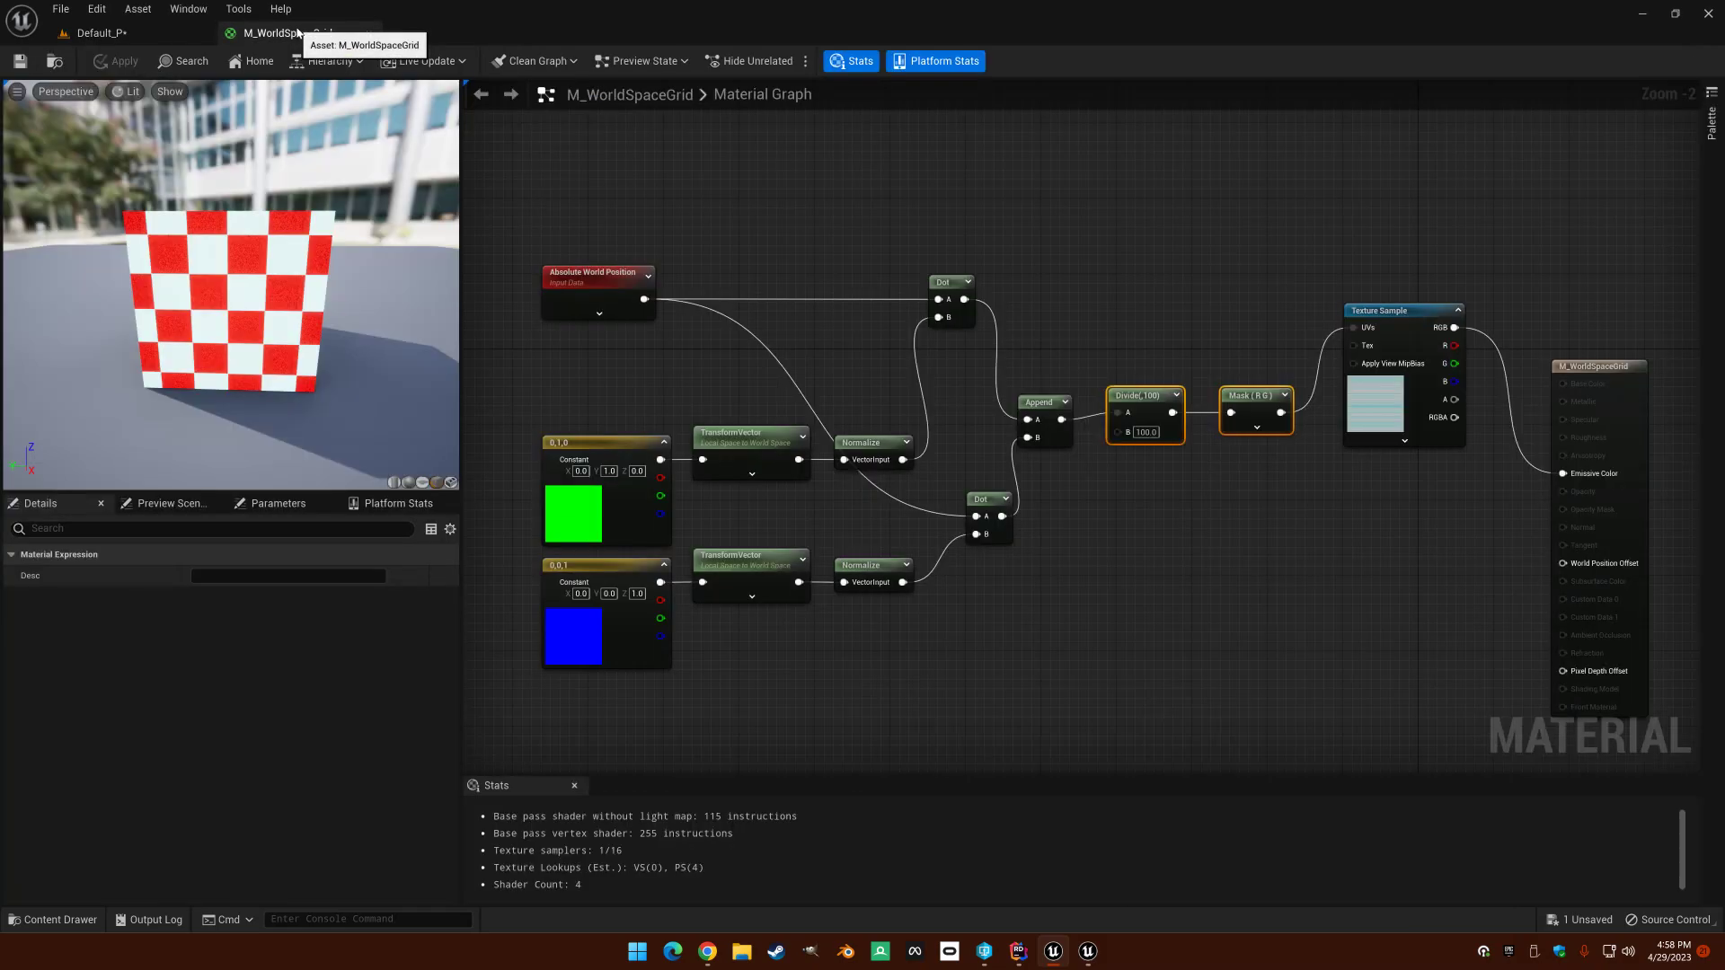
pyautogui.moveTo(705, 350); pyautogui.dragTo(817, 318, button='right')
pyautogui.click(676, 412)
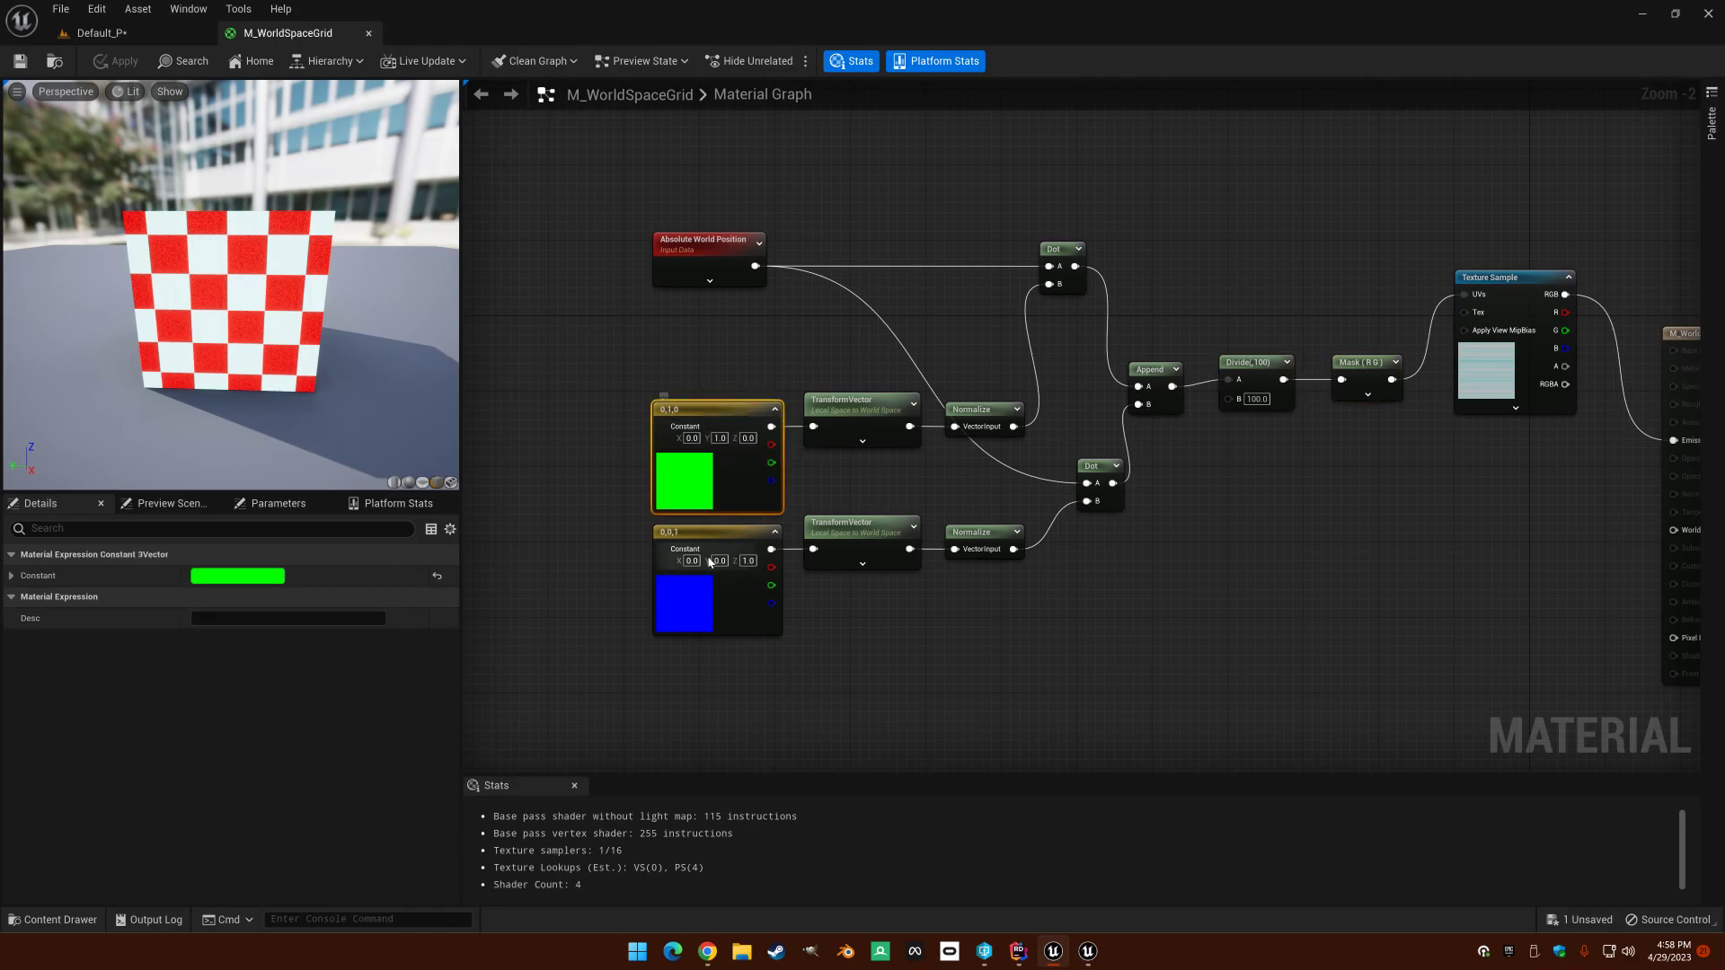
pyautogui.click(688, 532)
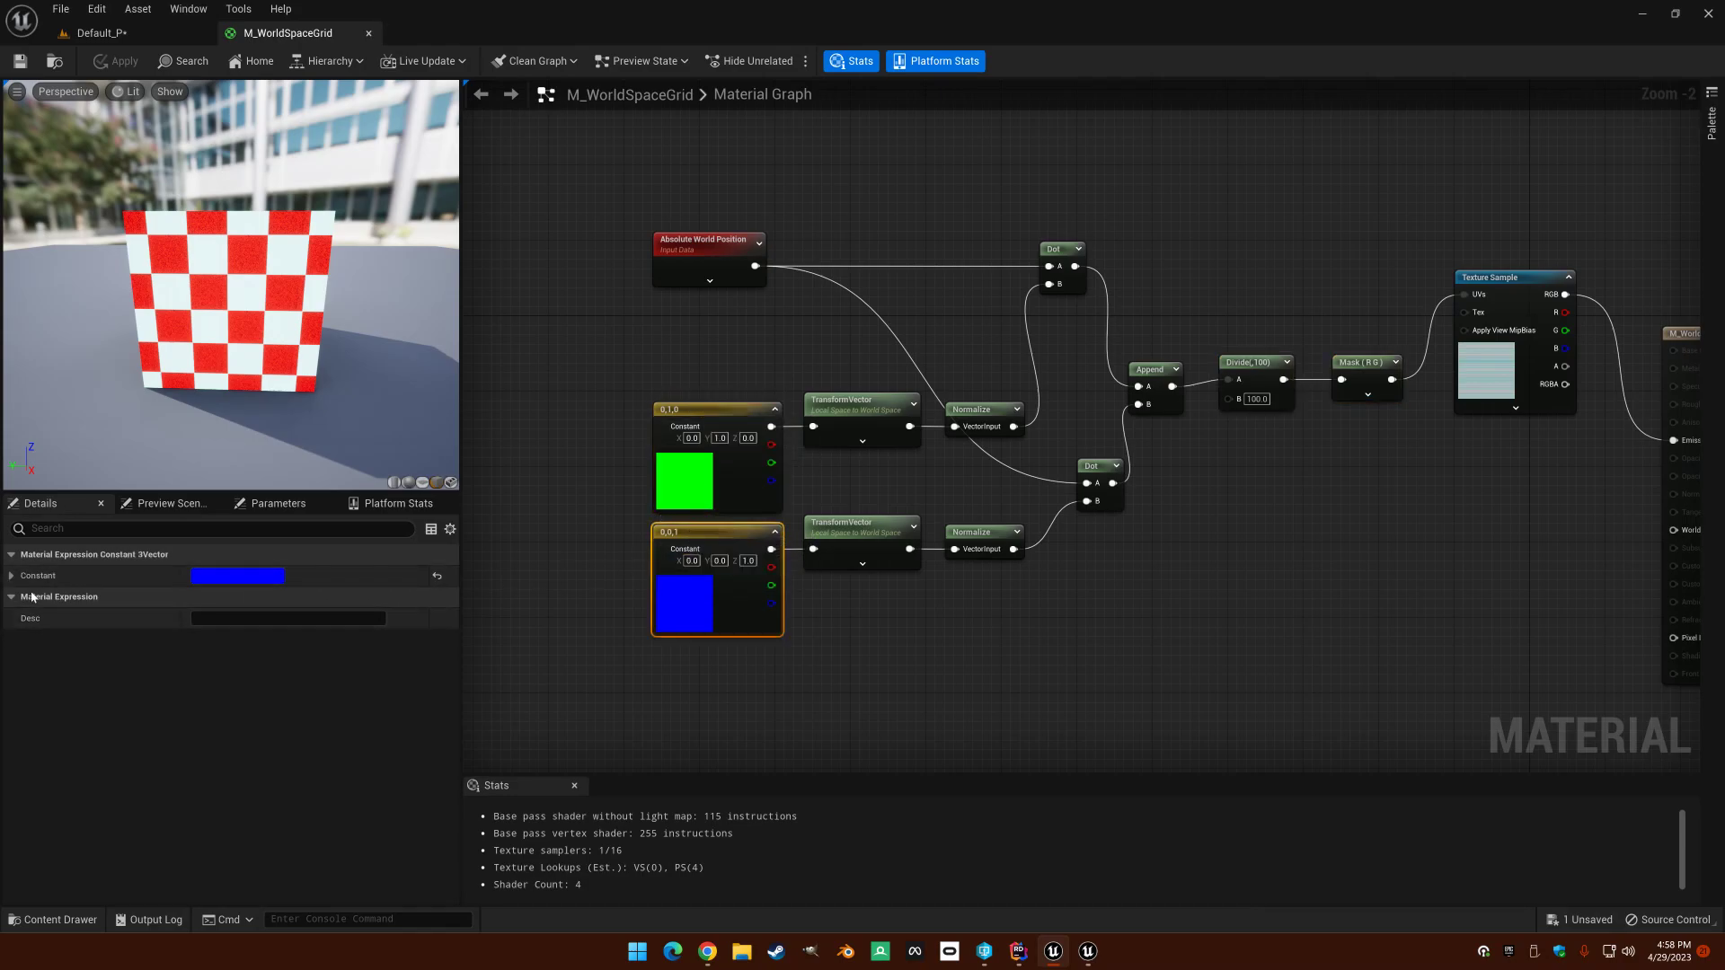
pyautogui.click(36, 576)
pyautogui.click(204, 596)
pyautogui.write('1')
pyautogui.click(263, 639)
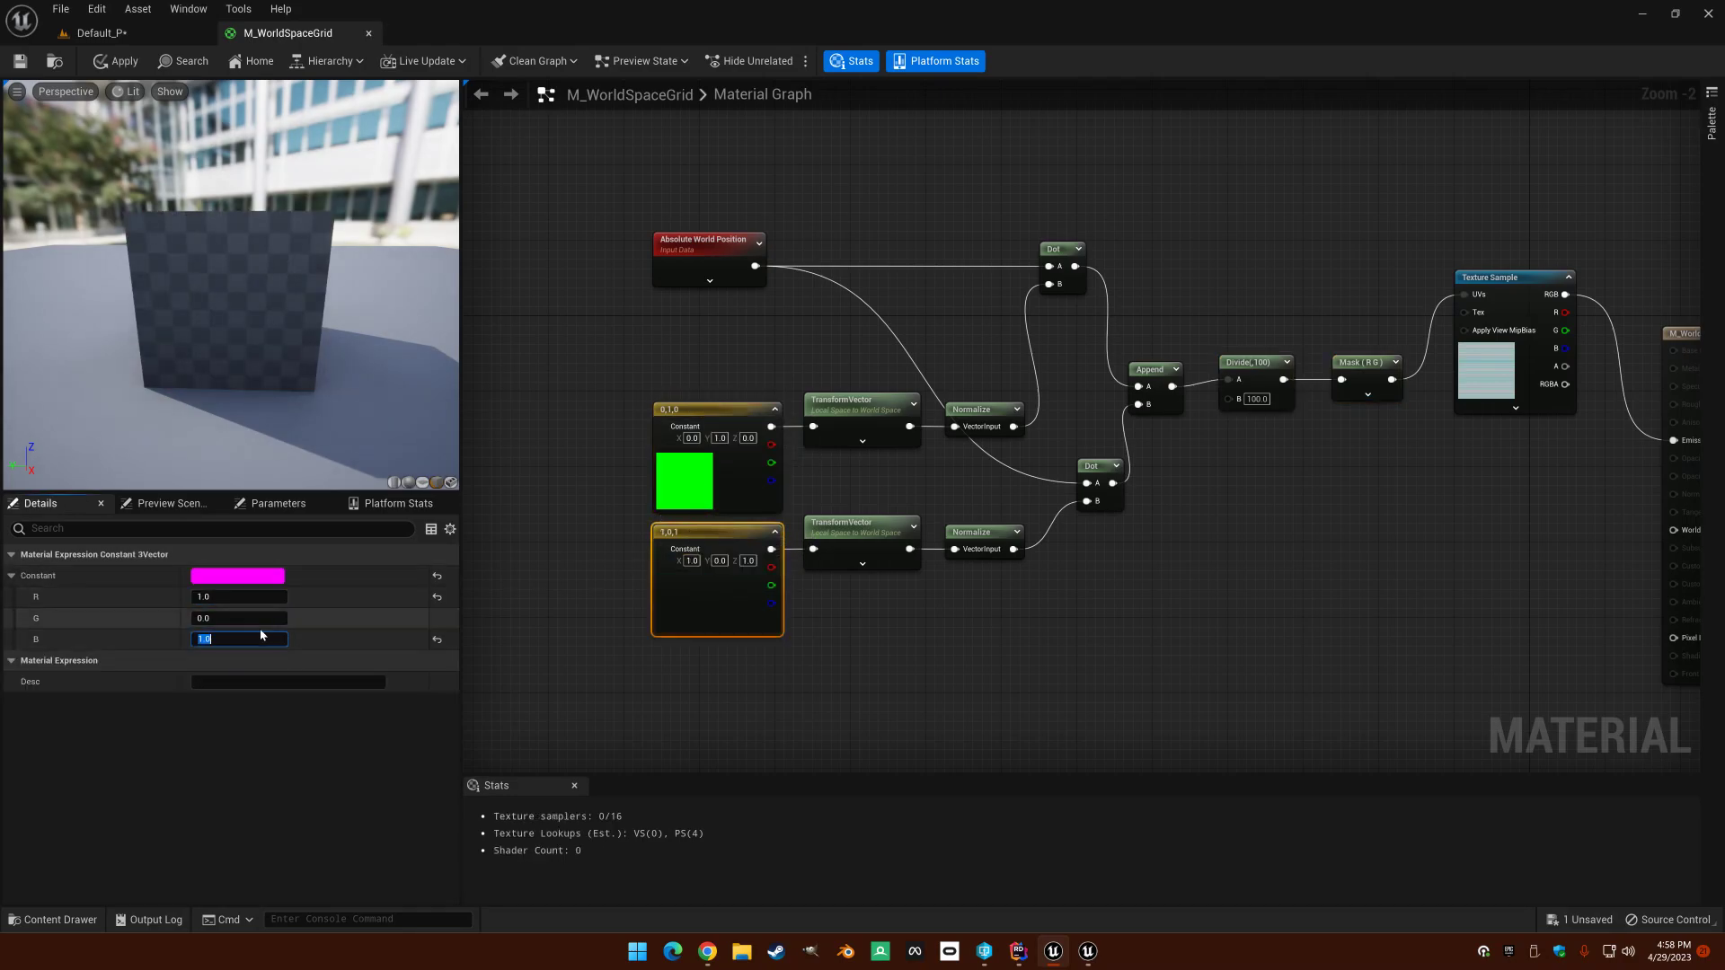
pyautogui.click(649, 309)
# Step: Apply the material changes and rotate the cube to 10° about Z in the Default_P level
pyautogui.moveTo(297, 270); pyautogui.dragTo(215, 377)
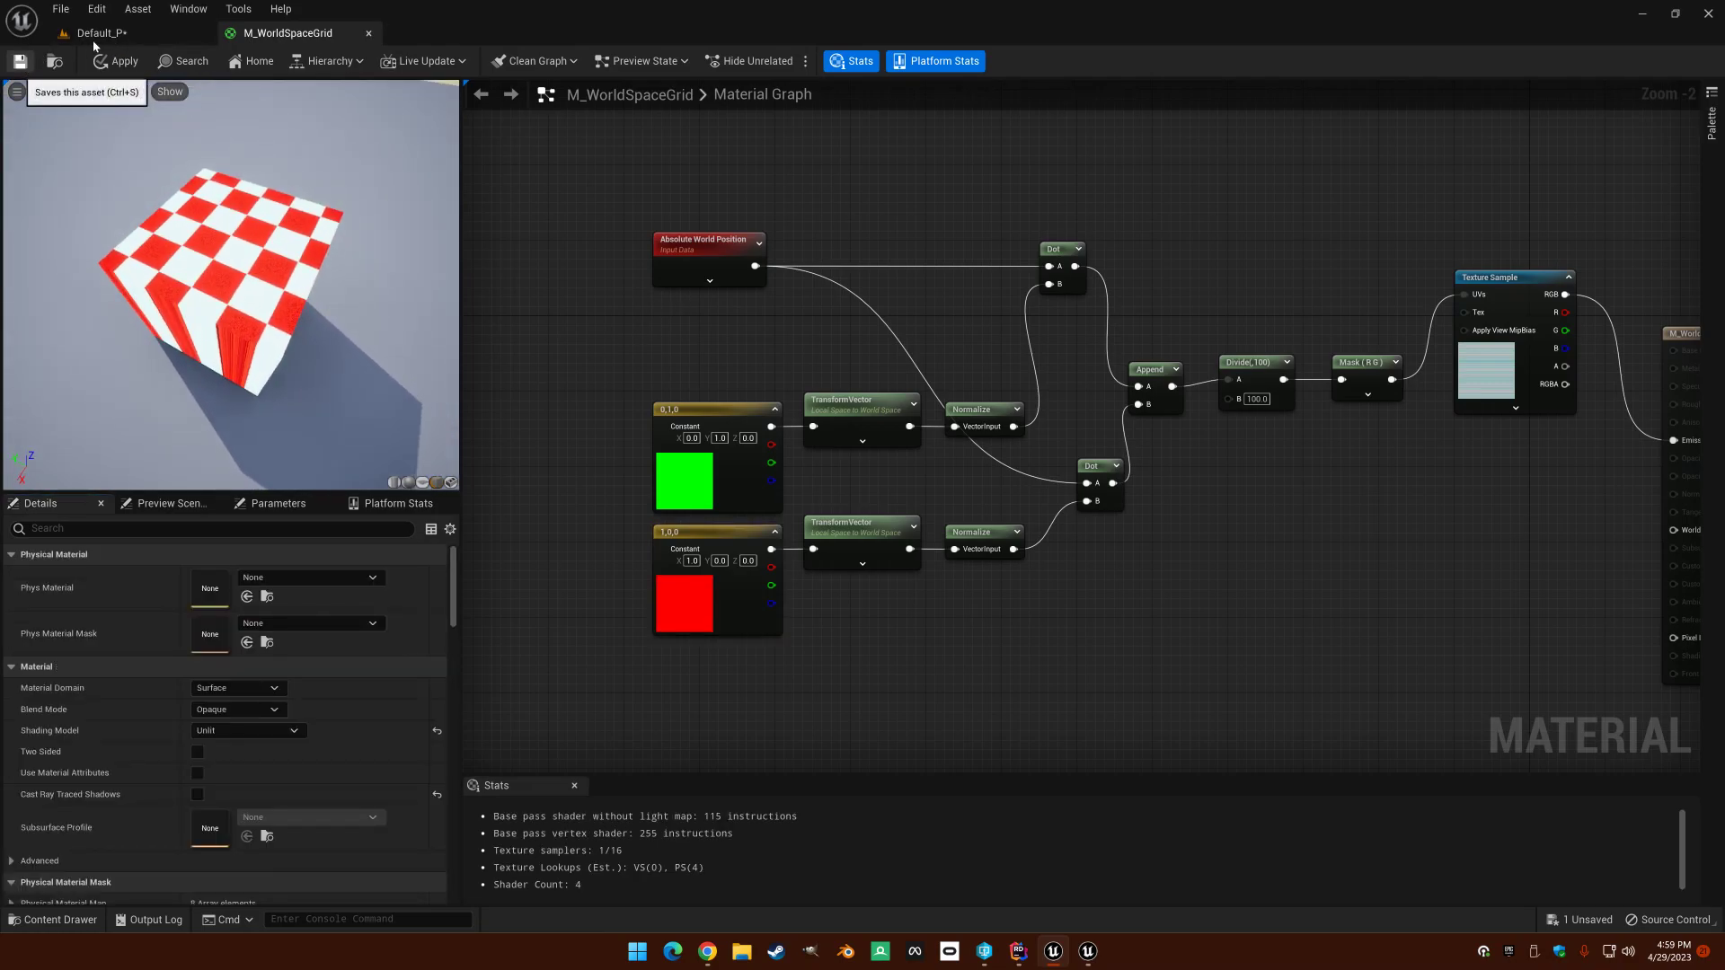
pyautogui.click(118, 60)
pyautogui.click(120, 34)
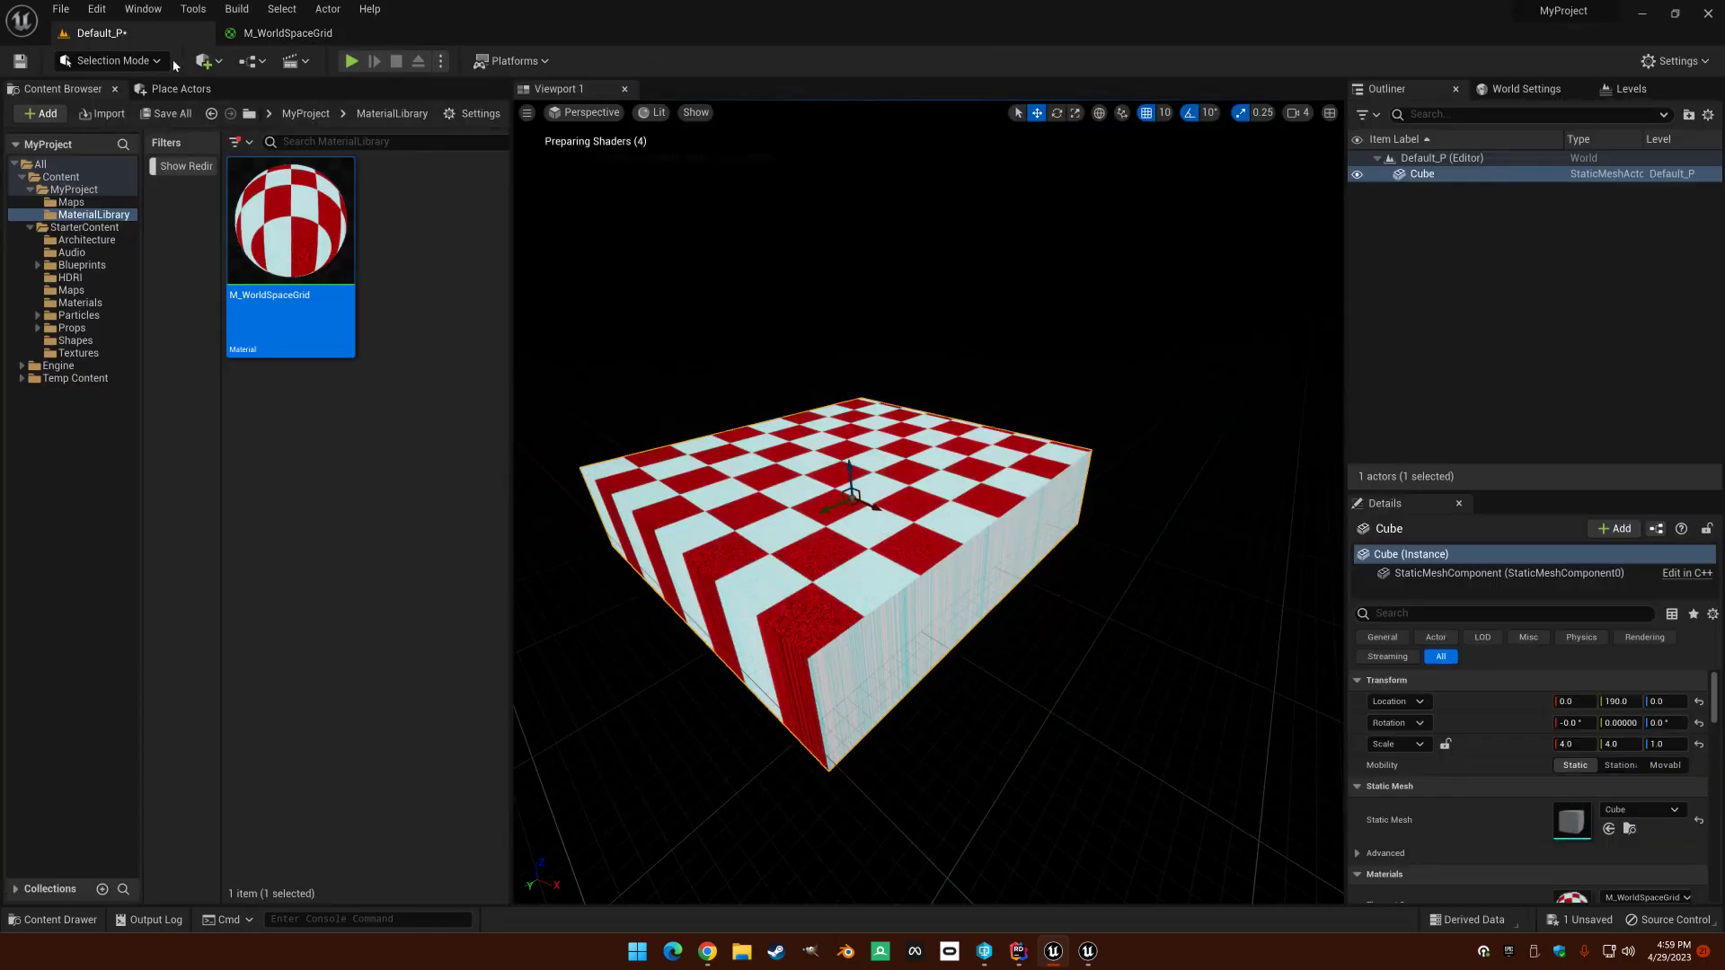
pyautogui.moveTo(796, 331); pyautogui.dragTo(786, 286, button='right')
pyautogui.press('e')
pyautogui.moveTo(897, 479)
pyautogui.mouseDown()
pyautogui.moveTo(876, 488)
pyautogui.moveTo(895, 479)
pyautogui.mouseUp()
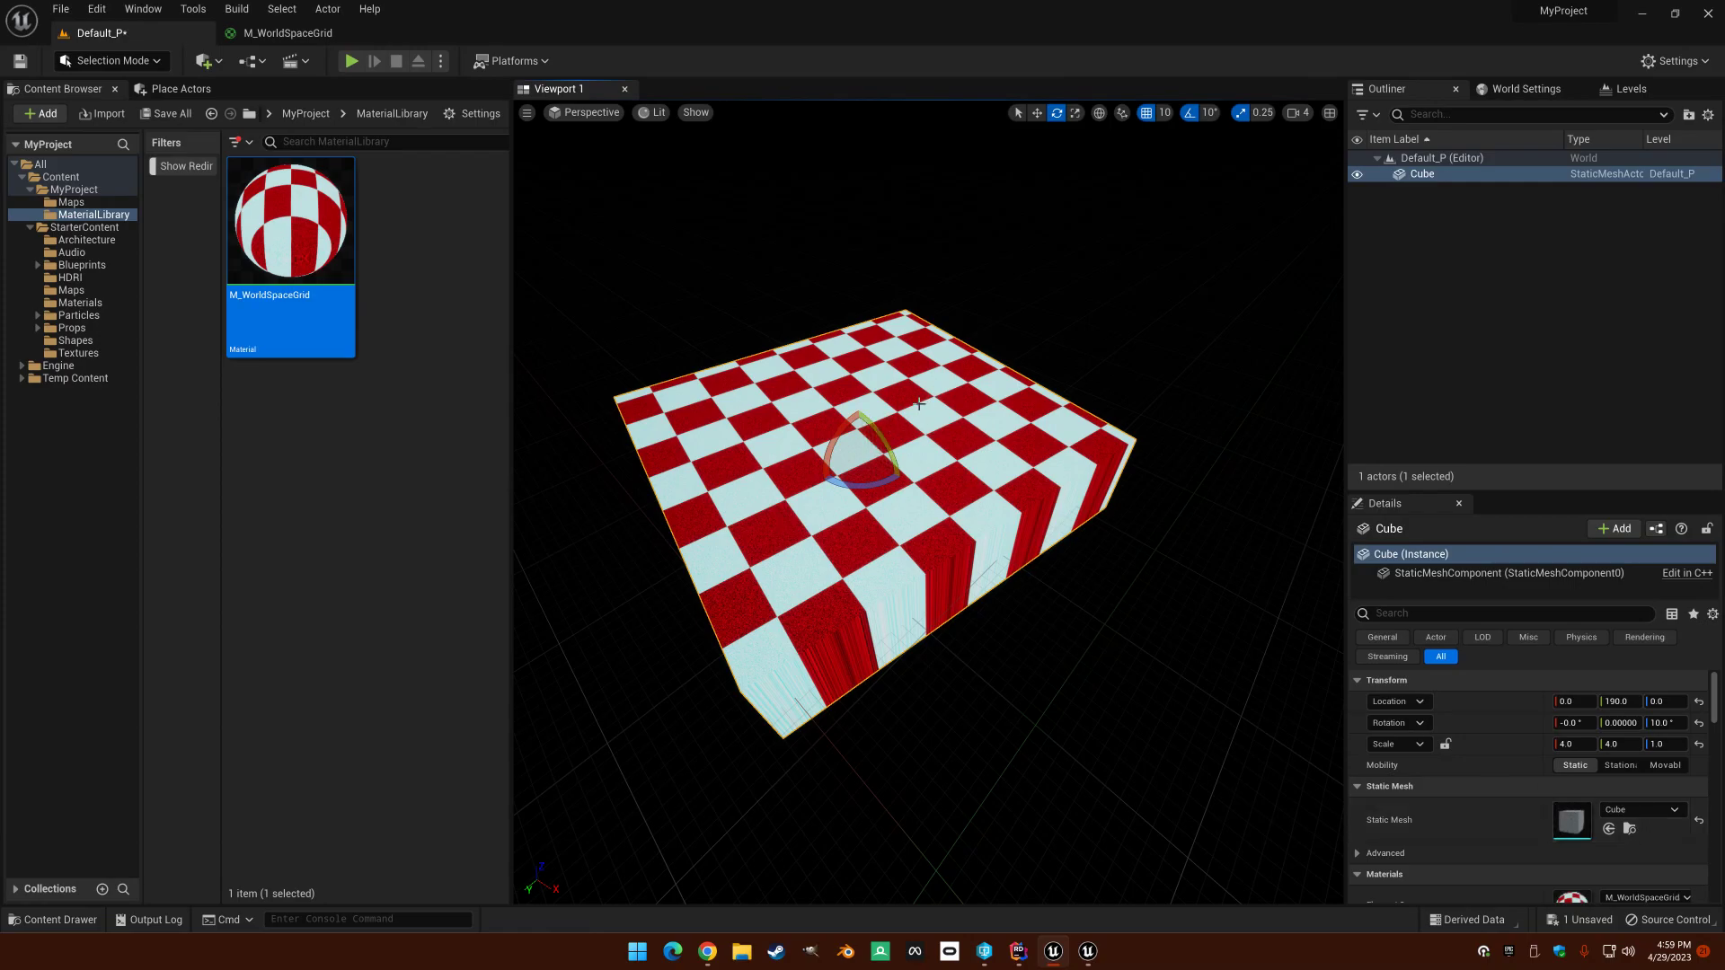
# Step: Return to the M_WorldSpaceGrid graph and set the material's Num Customized UVs to 1
pyautogui.click(289, 34)
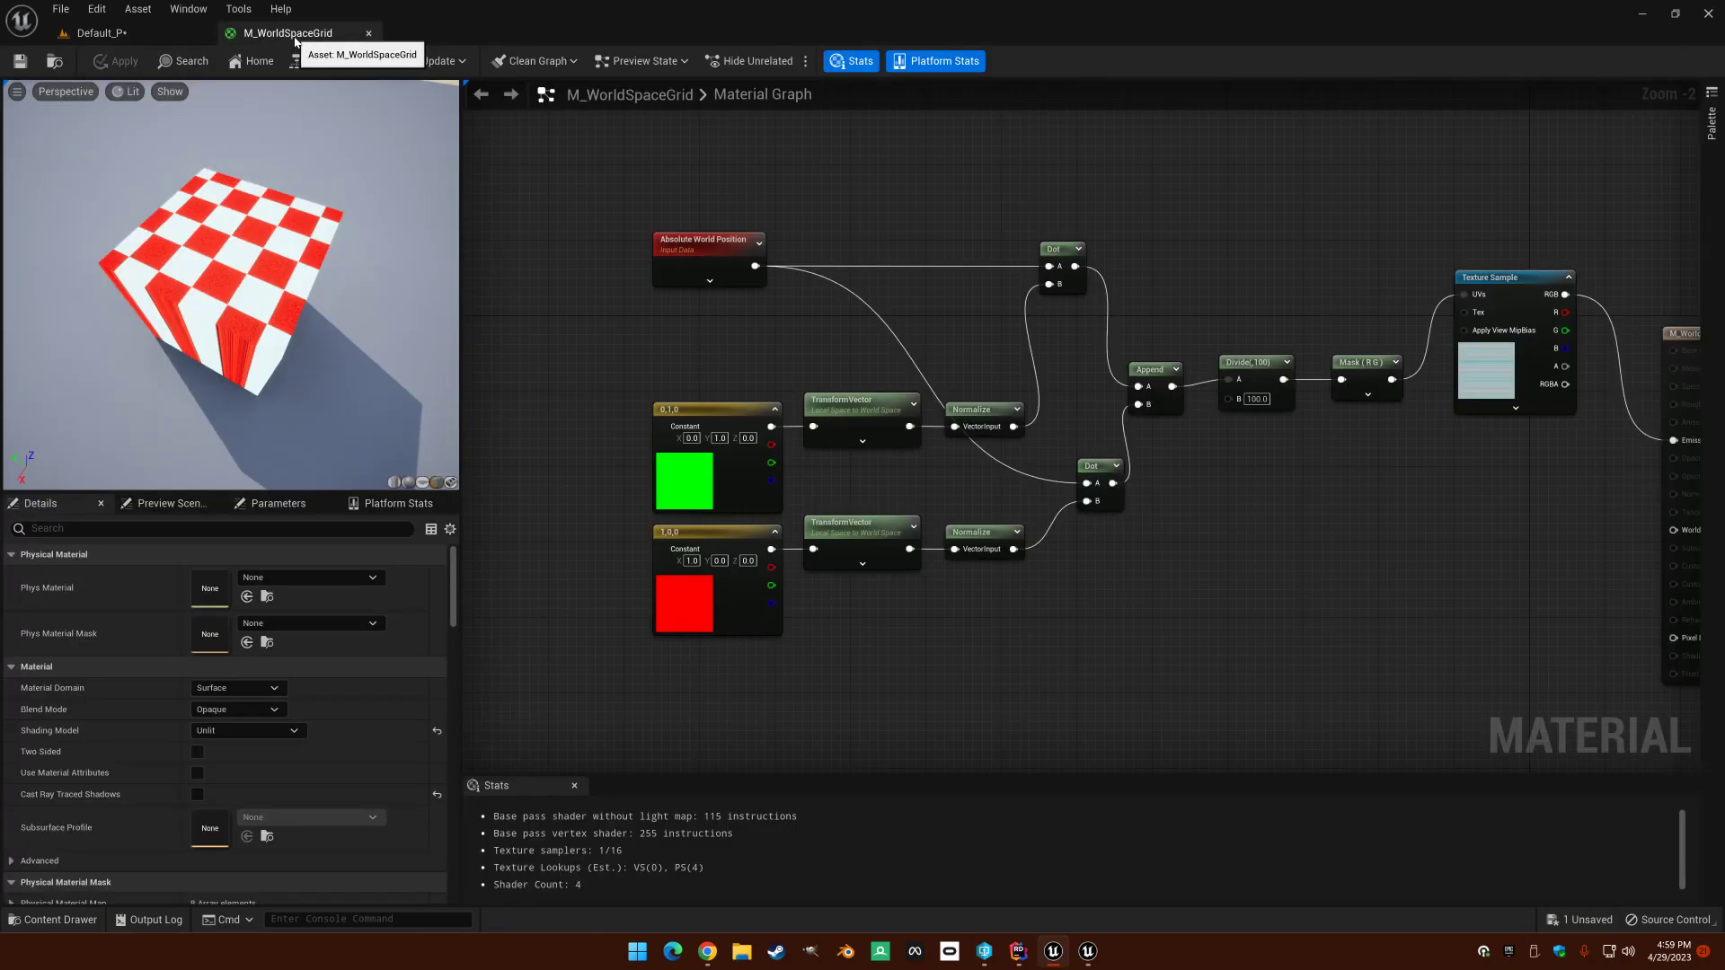
pyautogui.moveTo(672, 295); pyautogui.dragTo(615, 310, button='right')
pyautogui.moveTo(1131, 268)
pyautogui.mouseDown(button='right')
pyautogui.moveTo(1132, 239)
pyautogui.moveTo(1125, 272)
pyautogui.mouseUp(button='right')
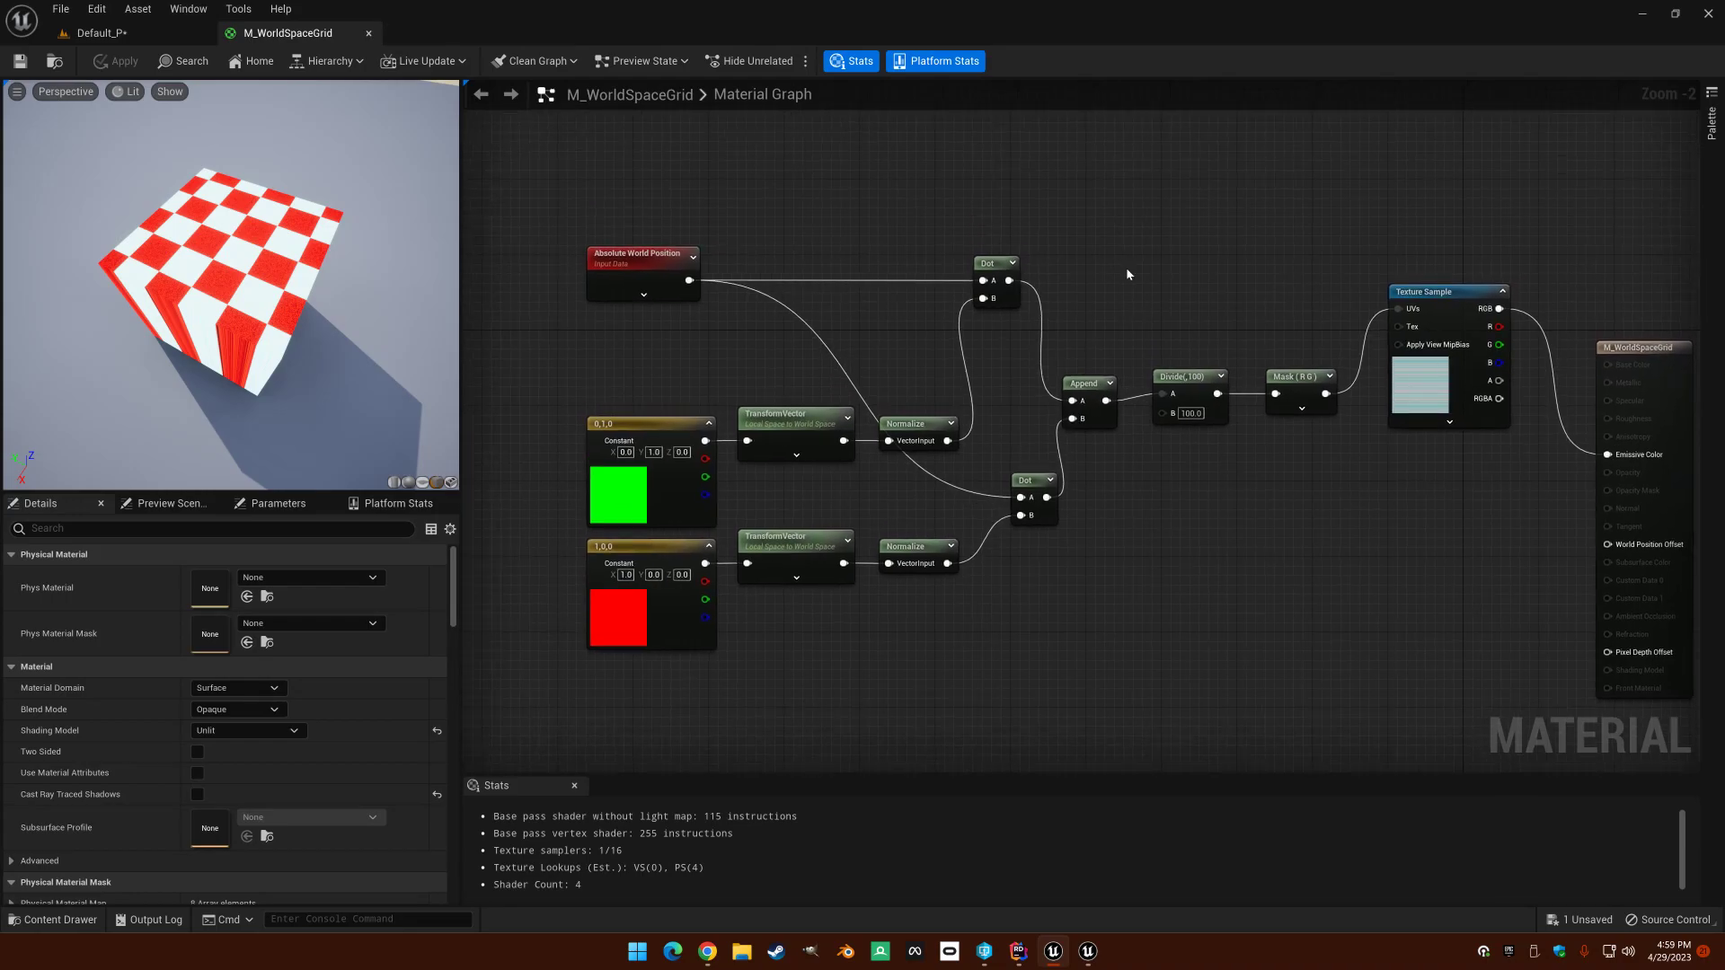
pyautogui.moveTo(1108, 585)
pyautogui.mouseDown(button='right')
pyautogui.moveTo(1106, 551)
pyautogui.moveTo(1106, 567)
pyautogui.mouseUp(button='right')
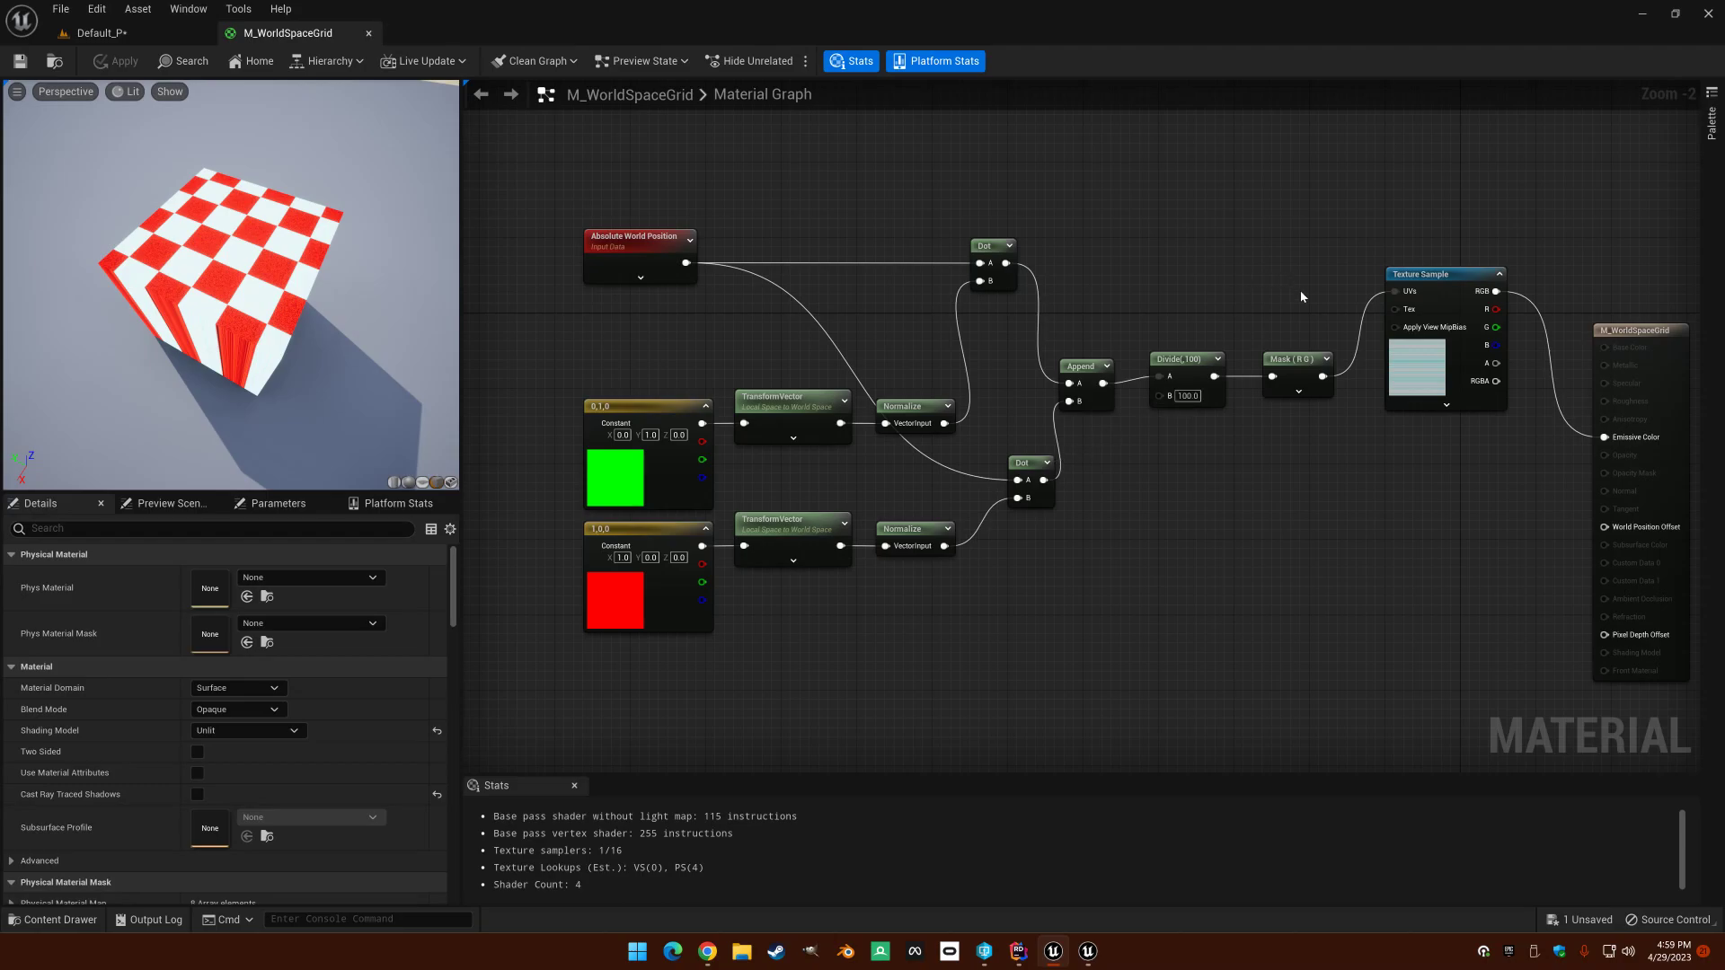
pyautogui.moveTo(1359, 532); pyautogui.dragTo(1234, 501, button='right')
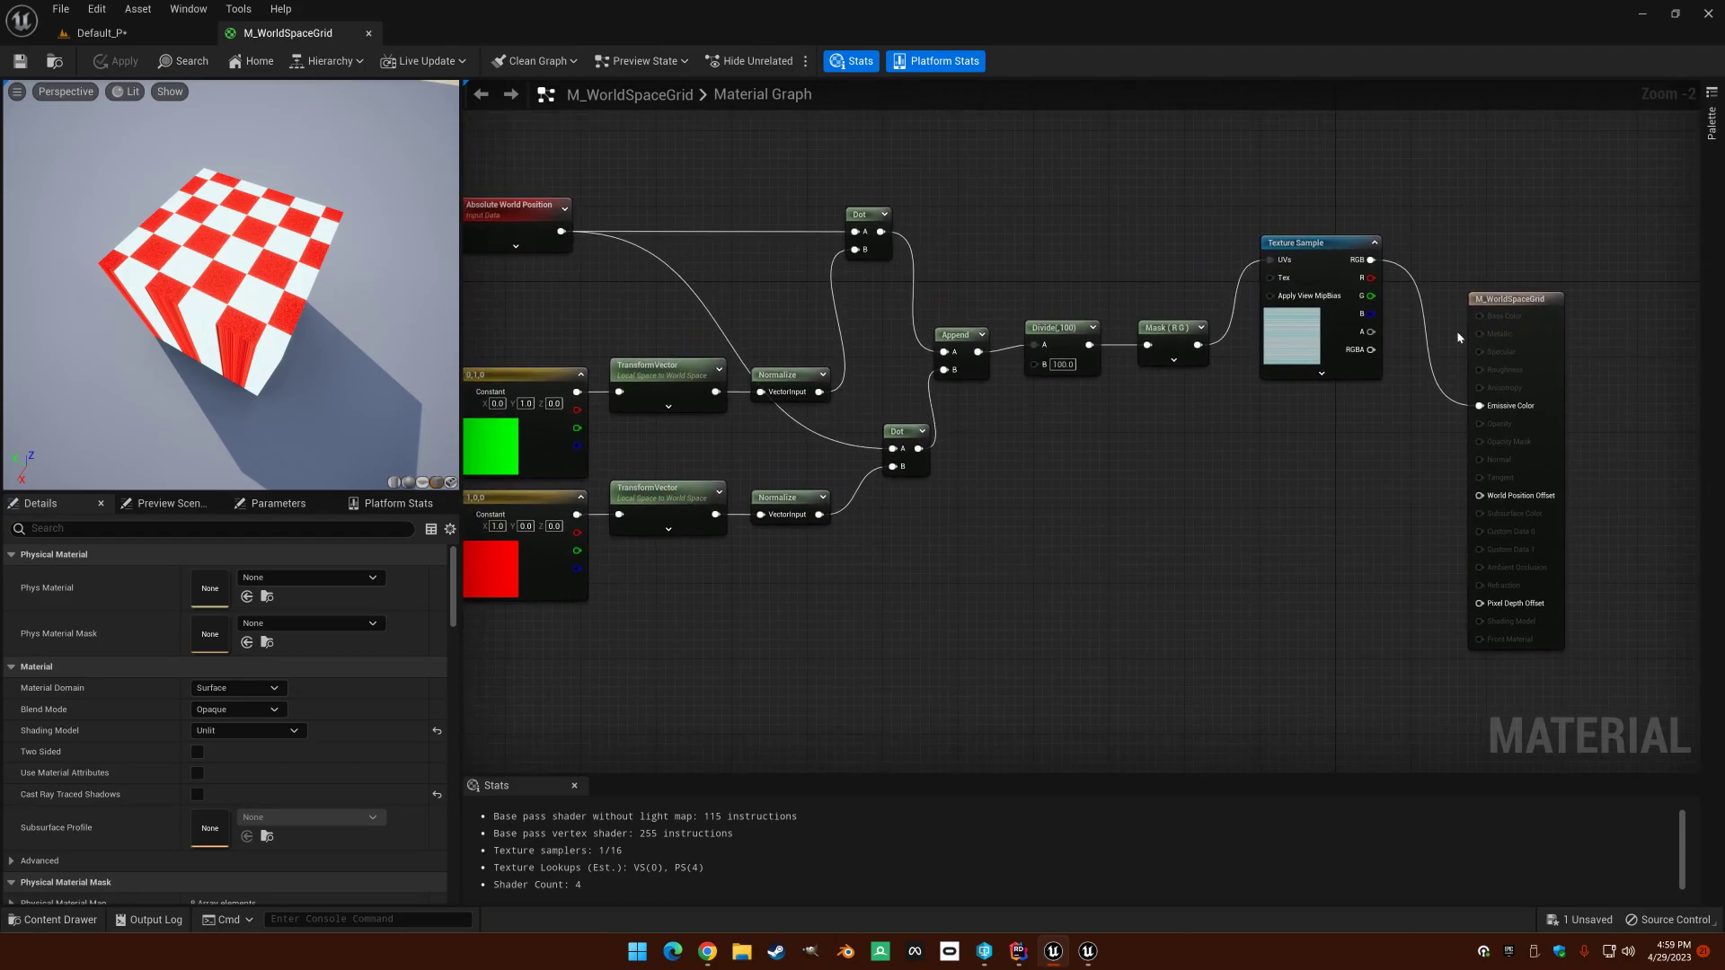
pyautogui.click(1518, 303)
pyautogui.click(267, 530)
pyautogui.write('custom uv')
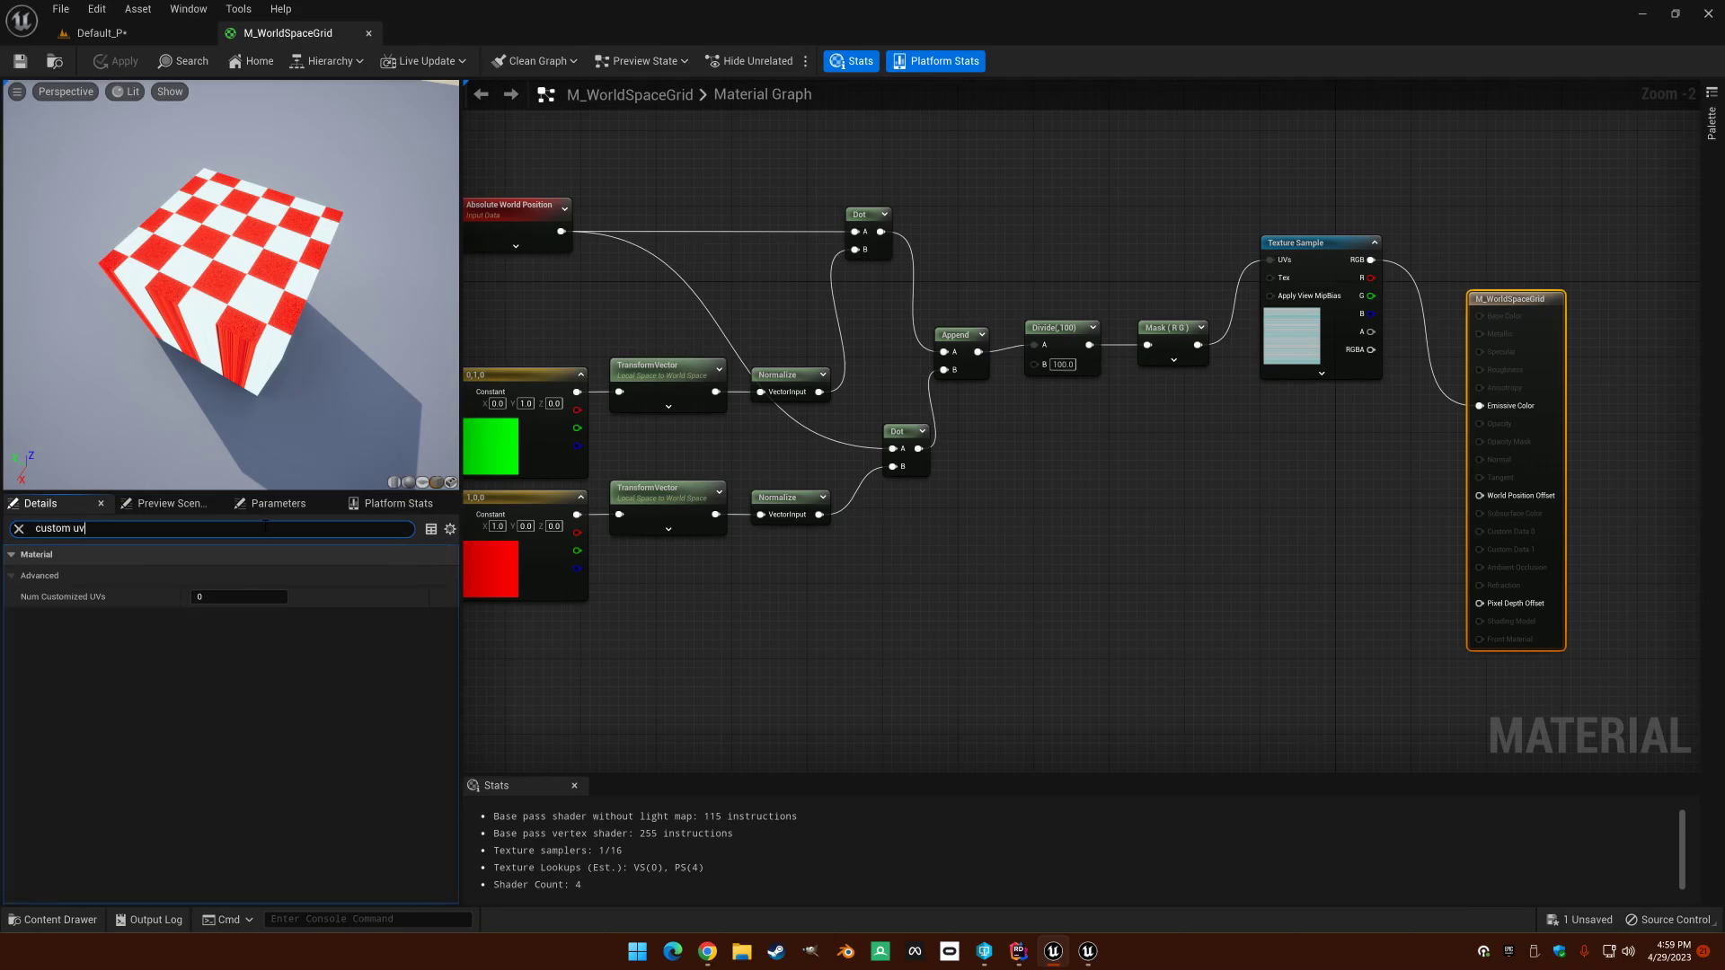
pyautogui.click(231, 596)
pyautogui.write('1')
pyautogui.click(936, 623)
# Step: Move the Mask output from the Texture Sample's UVs to Customized UV0, comparing the shader stats for both connections
pyautogui.moveTo(937, 632); pyautogui.dragTo(1018, 643, button='right')
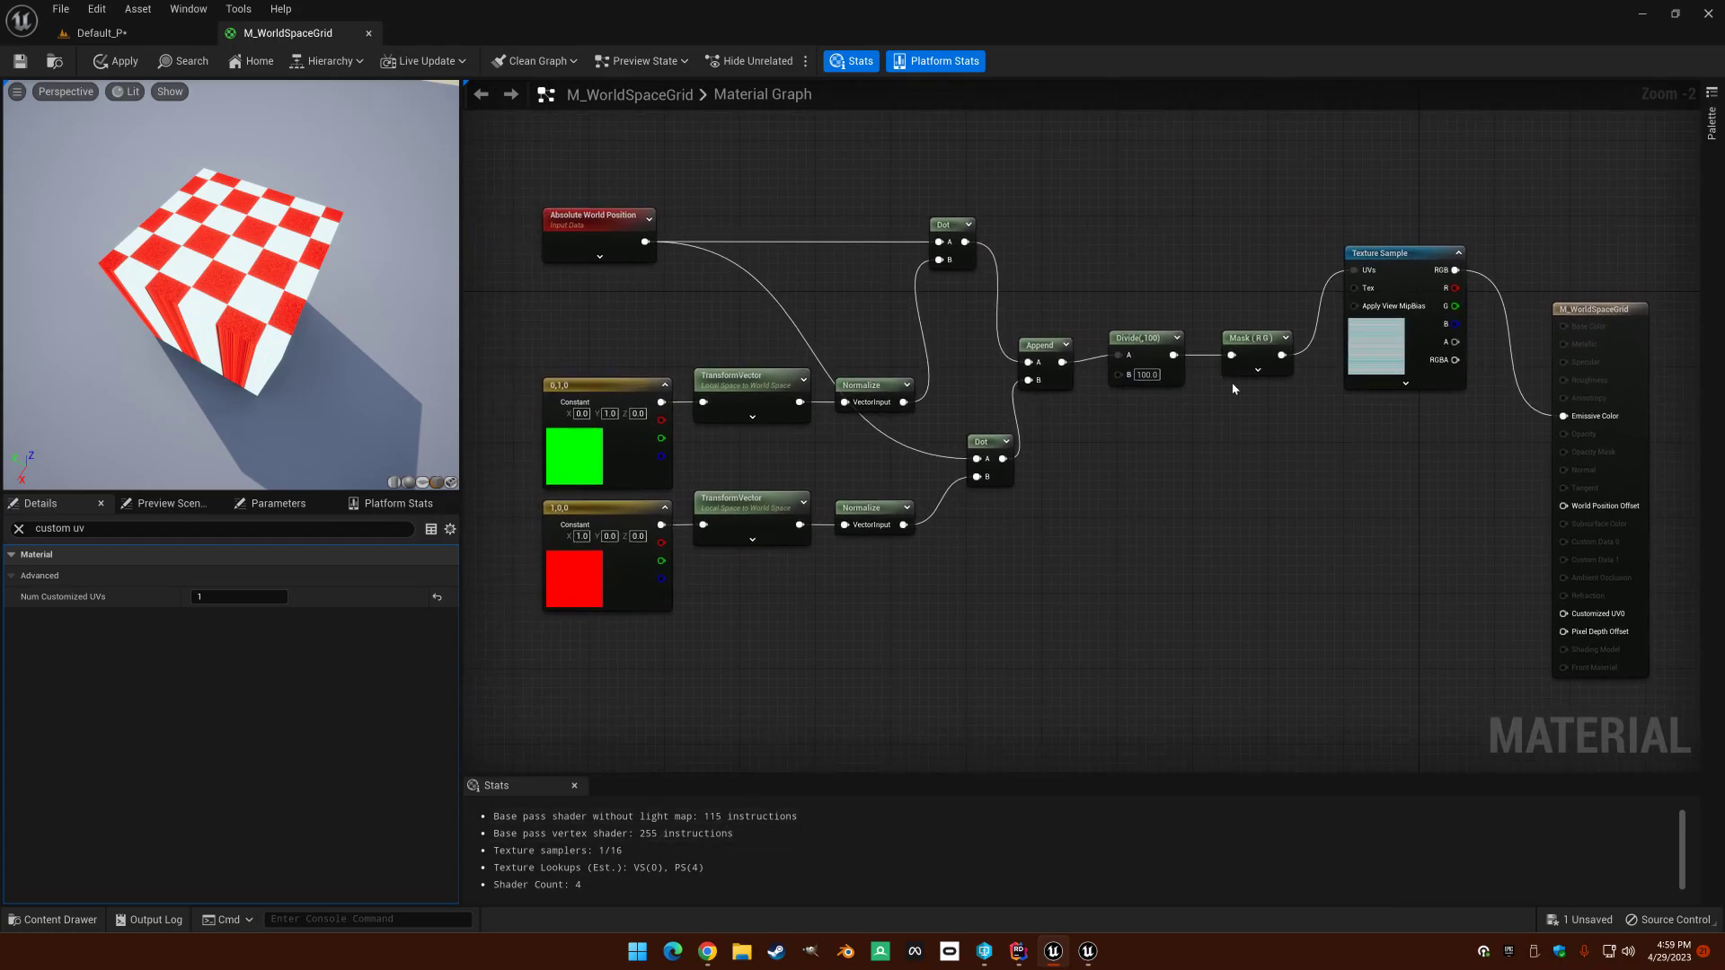
pyautogui.keyDown('alt'); pyautogui.click(1282, 355); pyautogui.keyUp('alt')
pyautogui.moveTo(1282, 355); pyautogui.dragTo(1573, 620)
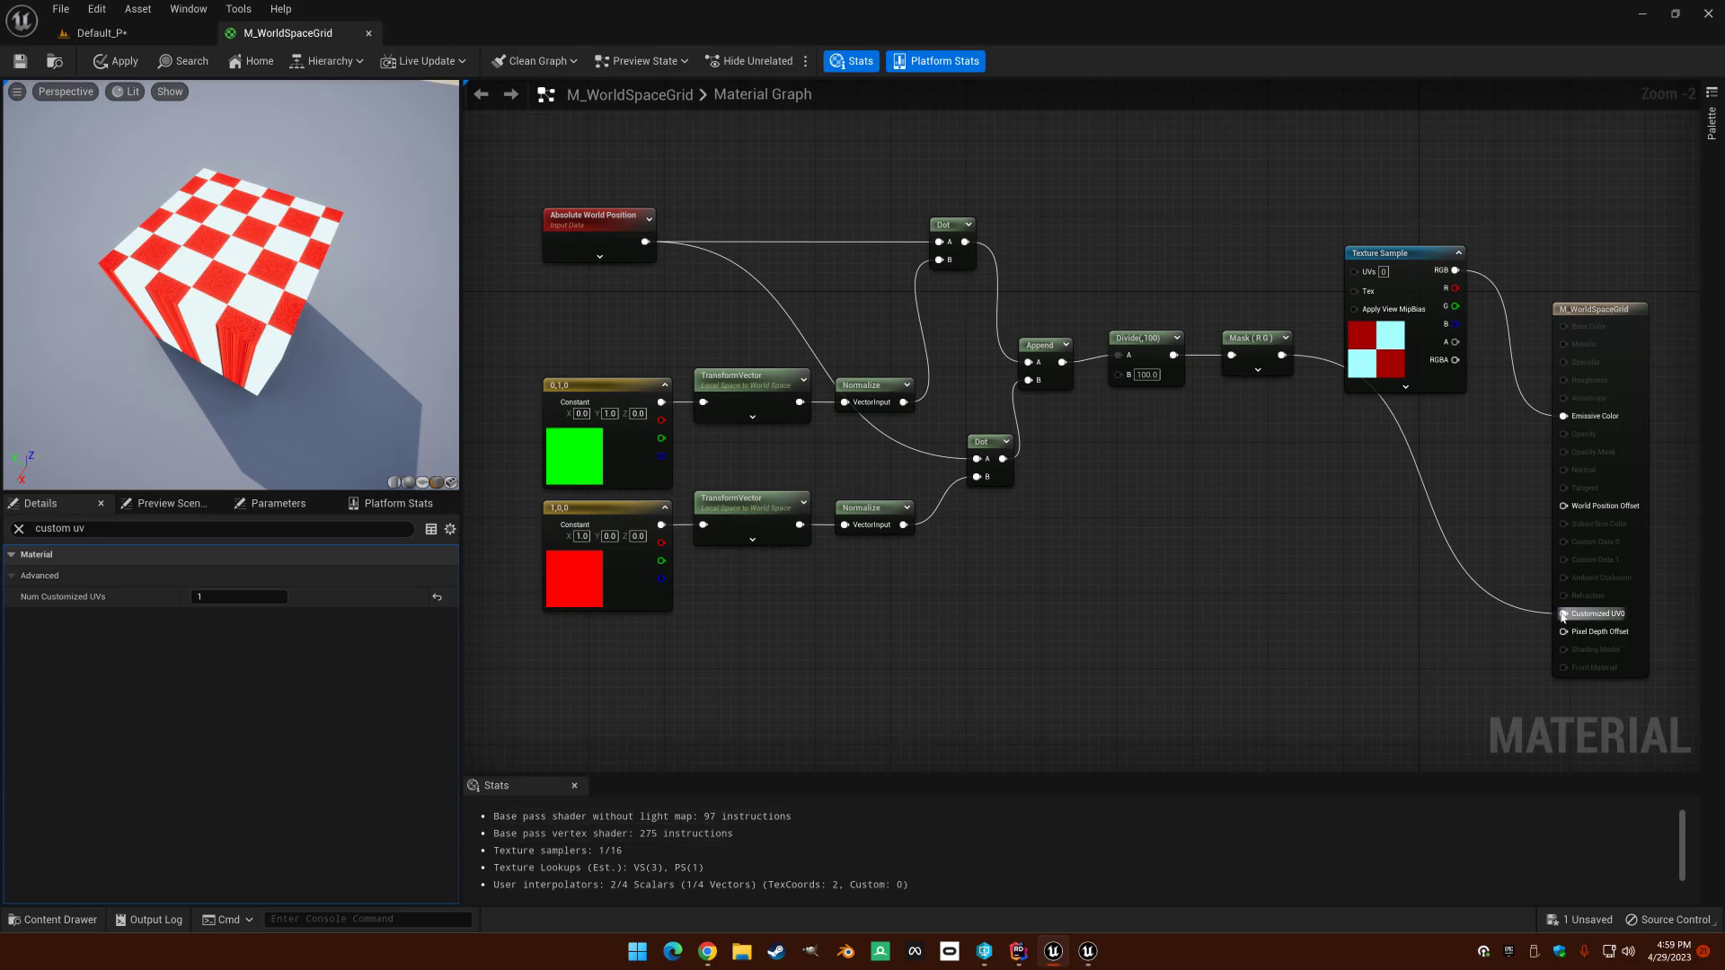
pyautogui.keyDown('ctrl'); pyautogui.moveTo(1564, 613); pyautogui.dragTo(1353, 269); pyautogui.keyUp('ctrl')
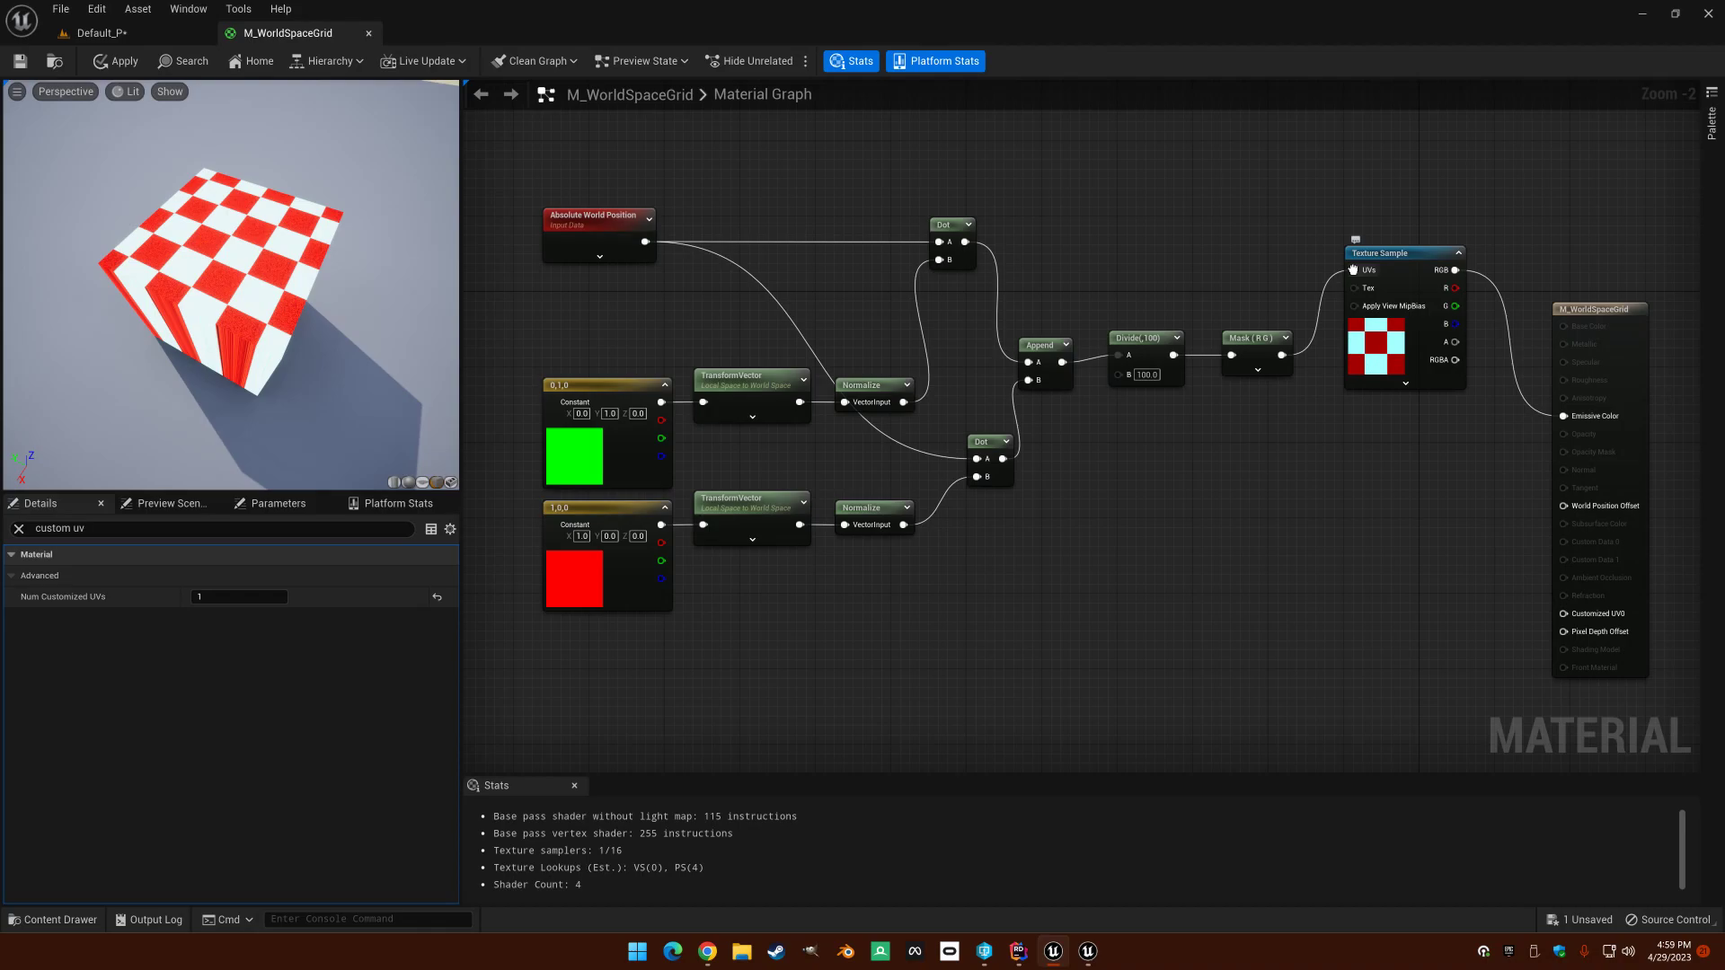
pyautogui.keyDown('ctrl'); pyautogui.moveTo(1353, 269); pyautogui.dragTo(1571, 618); pyautogui.keyUp('ctrl')
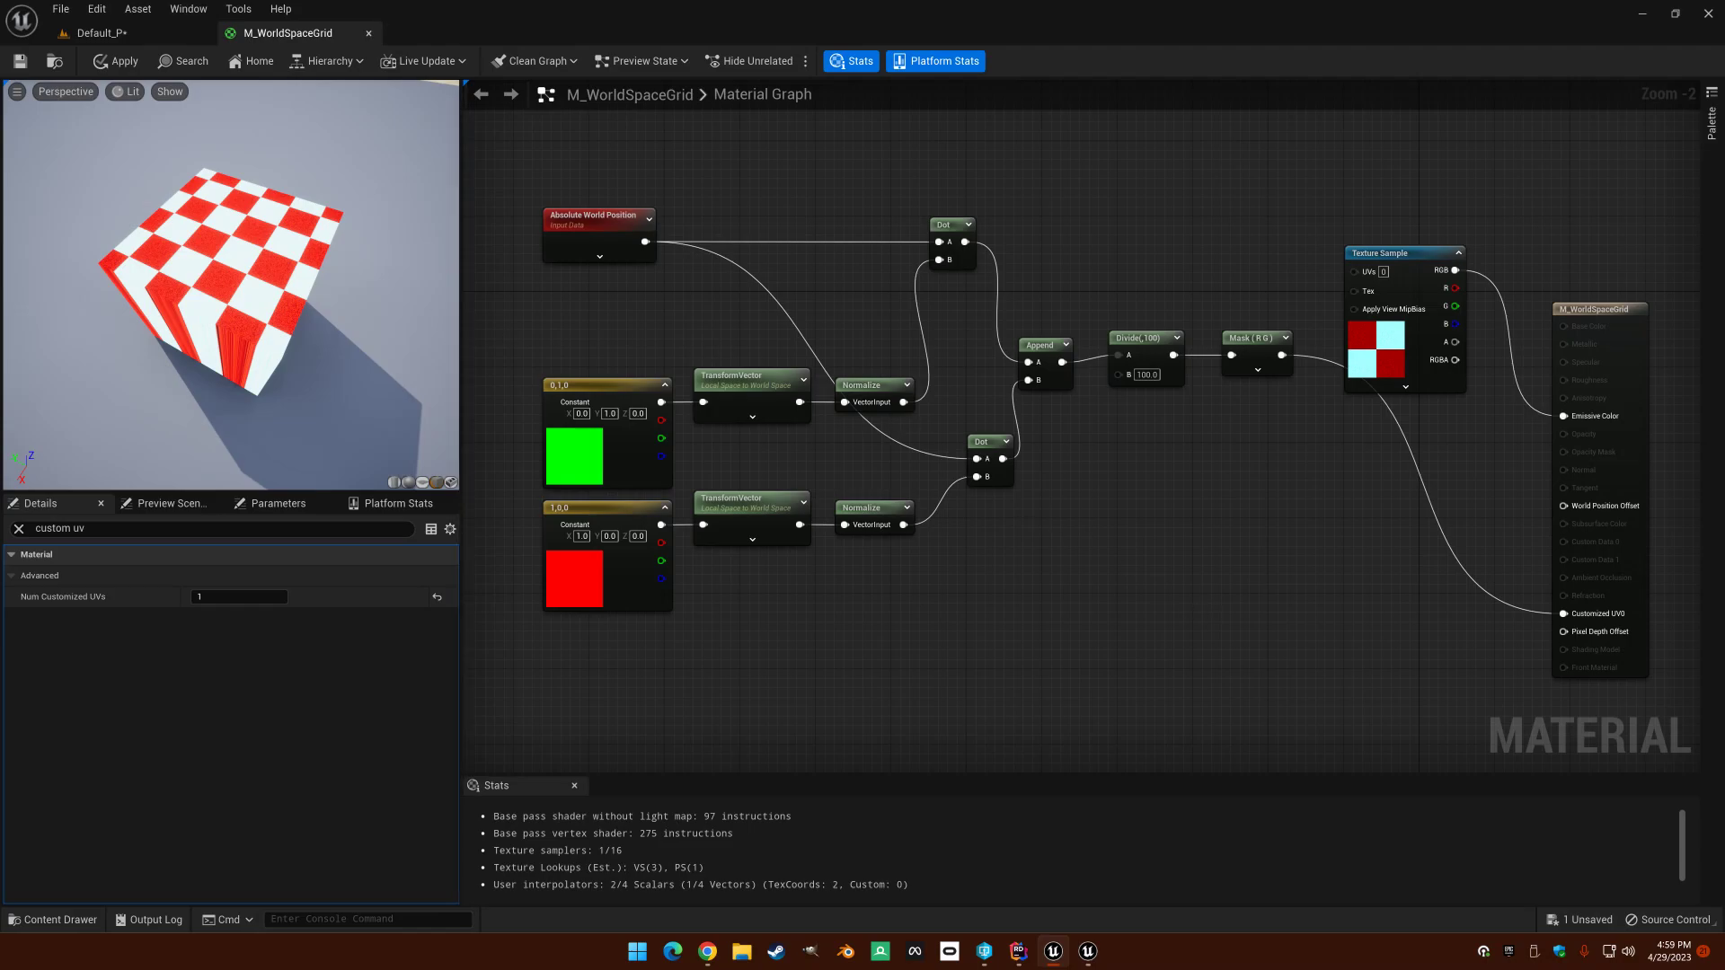
# Step: Apply the Customized UV0 change and check how the grid follows the cube in the Default_P level
pyautogui.click(125, 60)
pyautogui.click(100, 32)
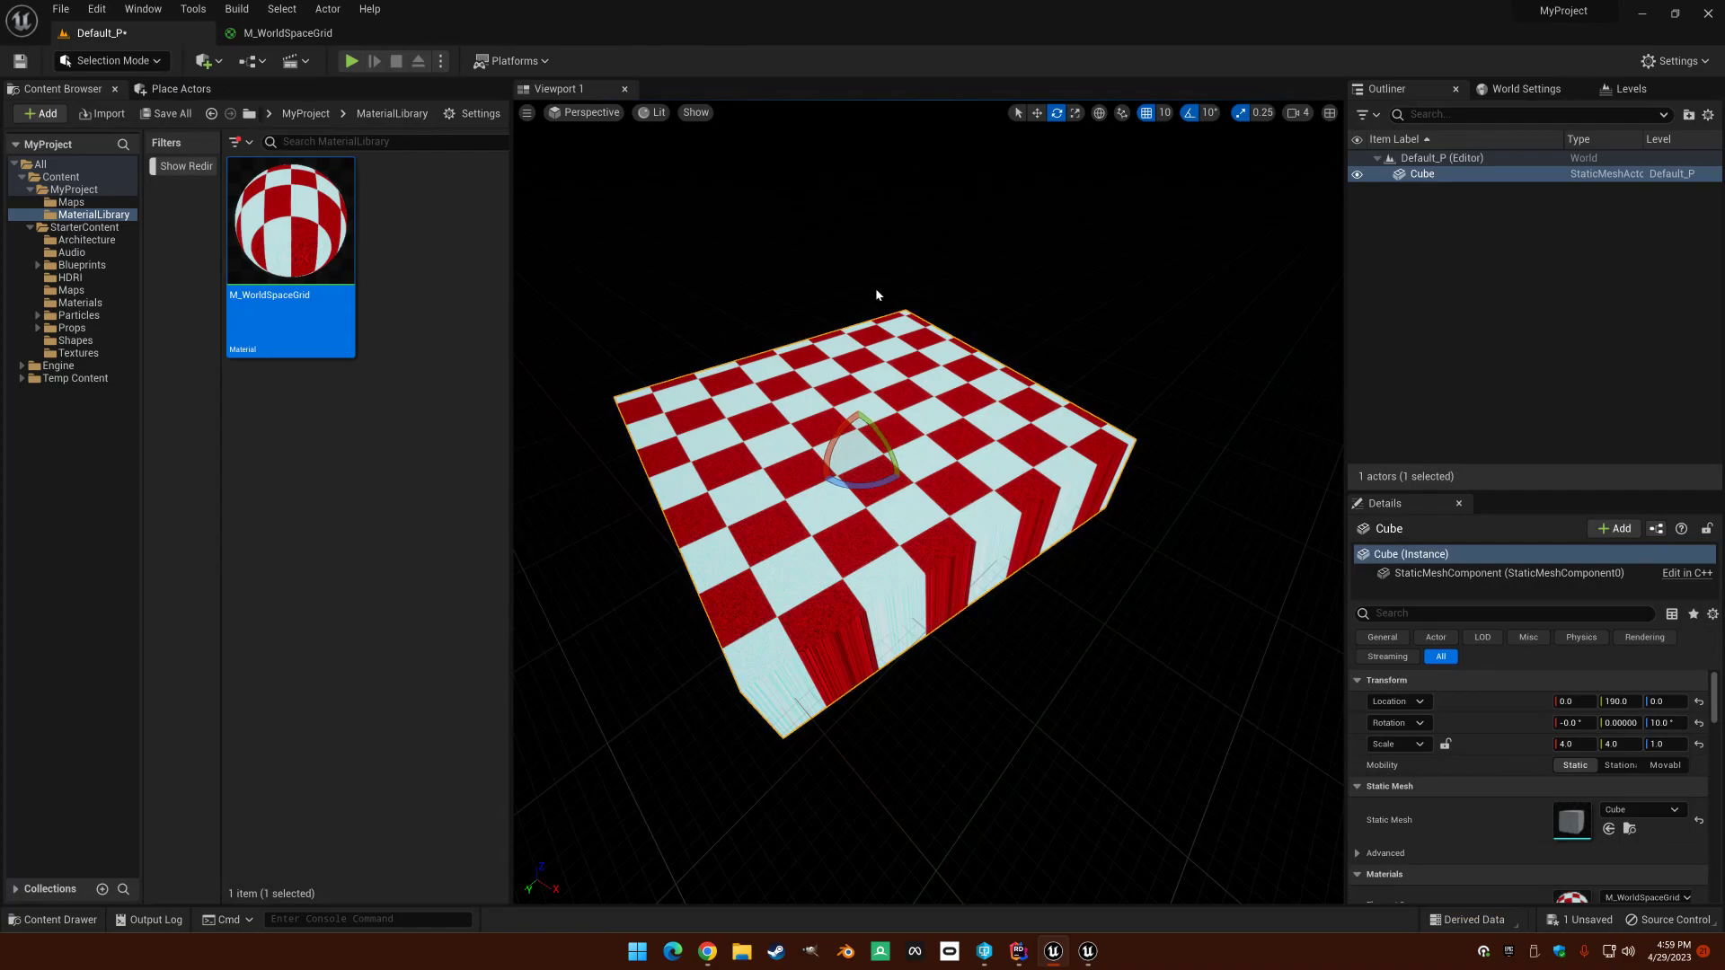
pyautogui.moveTo(867, 483)
pyautogui.mouseDown()
pyautogui.moveTo(901, 472)
pyautogui.moveTo(867, 483)
pyautogui.mouseUp()
# Step: Back in the material graph, move the whole UV calculation network from Absolute World Position to Mask below the Texture Sample
pyautogui.click(287, 33)
pyautogui.moveTo(1136, 266); pyautogui.dragTo(1151, 276, button='right')
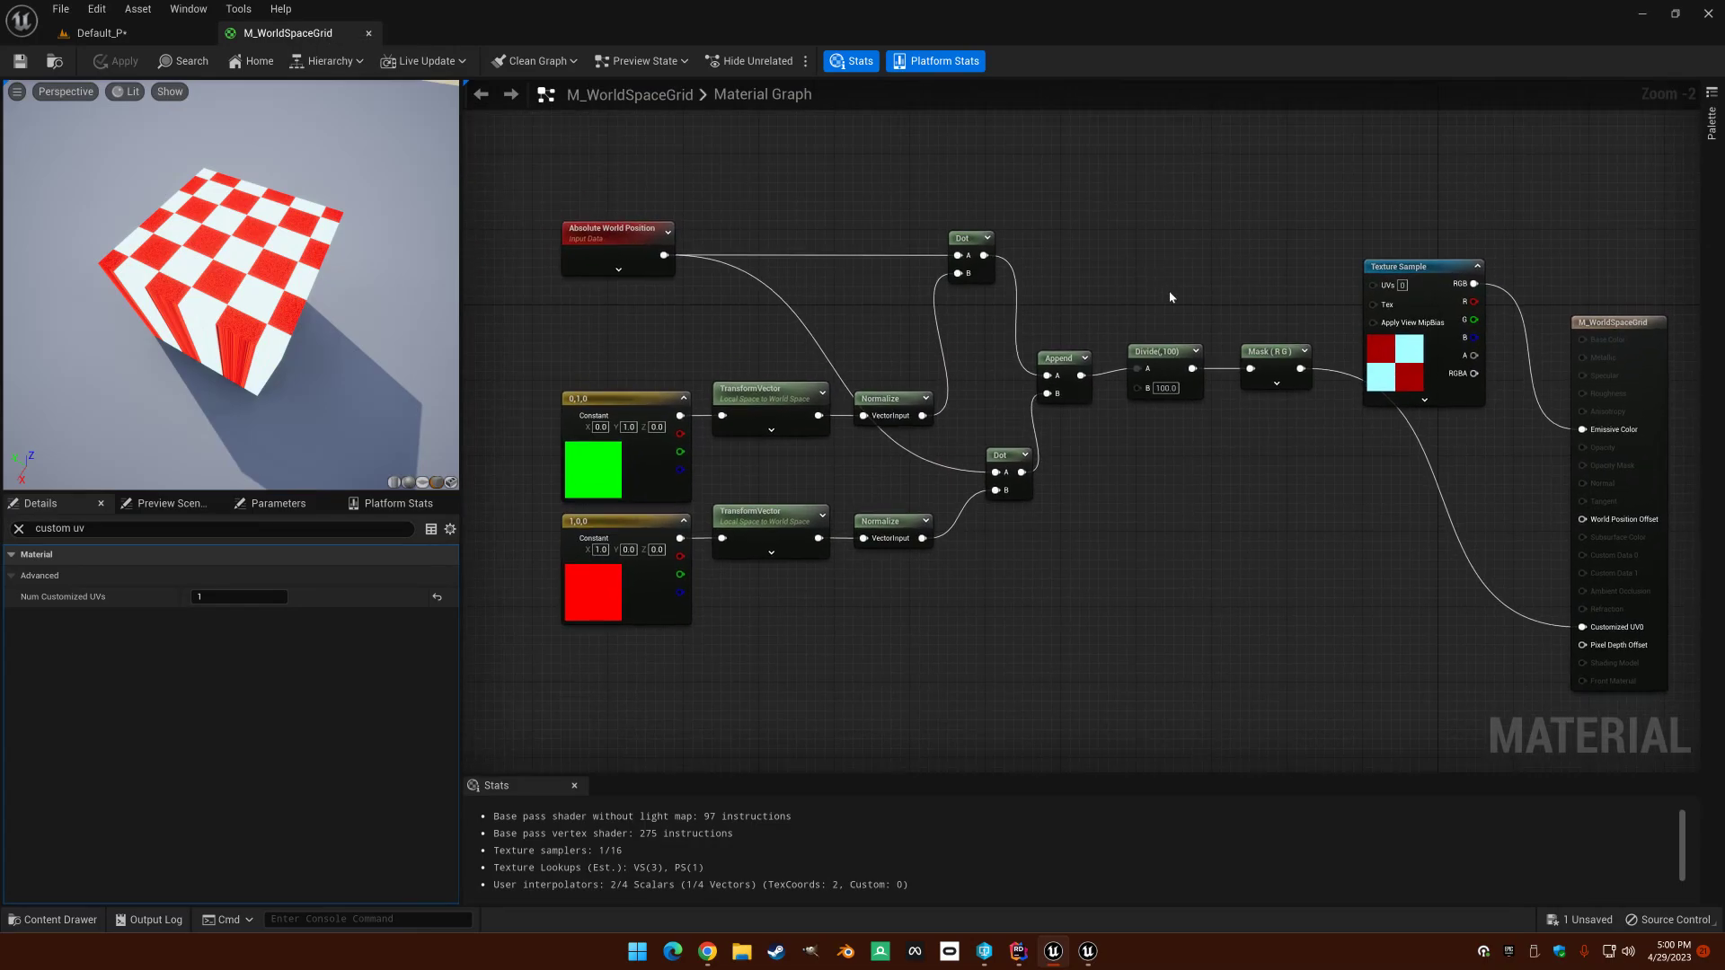
pyautogui.moveTo(612, 190); pyautogui.dragTo(1330, 604)
pyautogui.moveTo(1287, 303); pyautogui.dragTo(1268, 445)
# Step: Compare the shader stats with the Mask output connected to the Texture Sample's UVs and back on Customized UV0
pyautogui.keyDown('ctrl'); pyautogui.moveTo(1584, 558); pyautogui.dragTo(1373, 216); pyautogui.keyUp('ctrl')
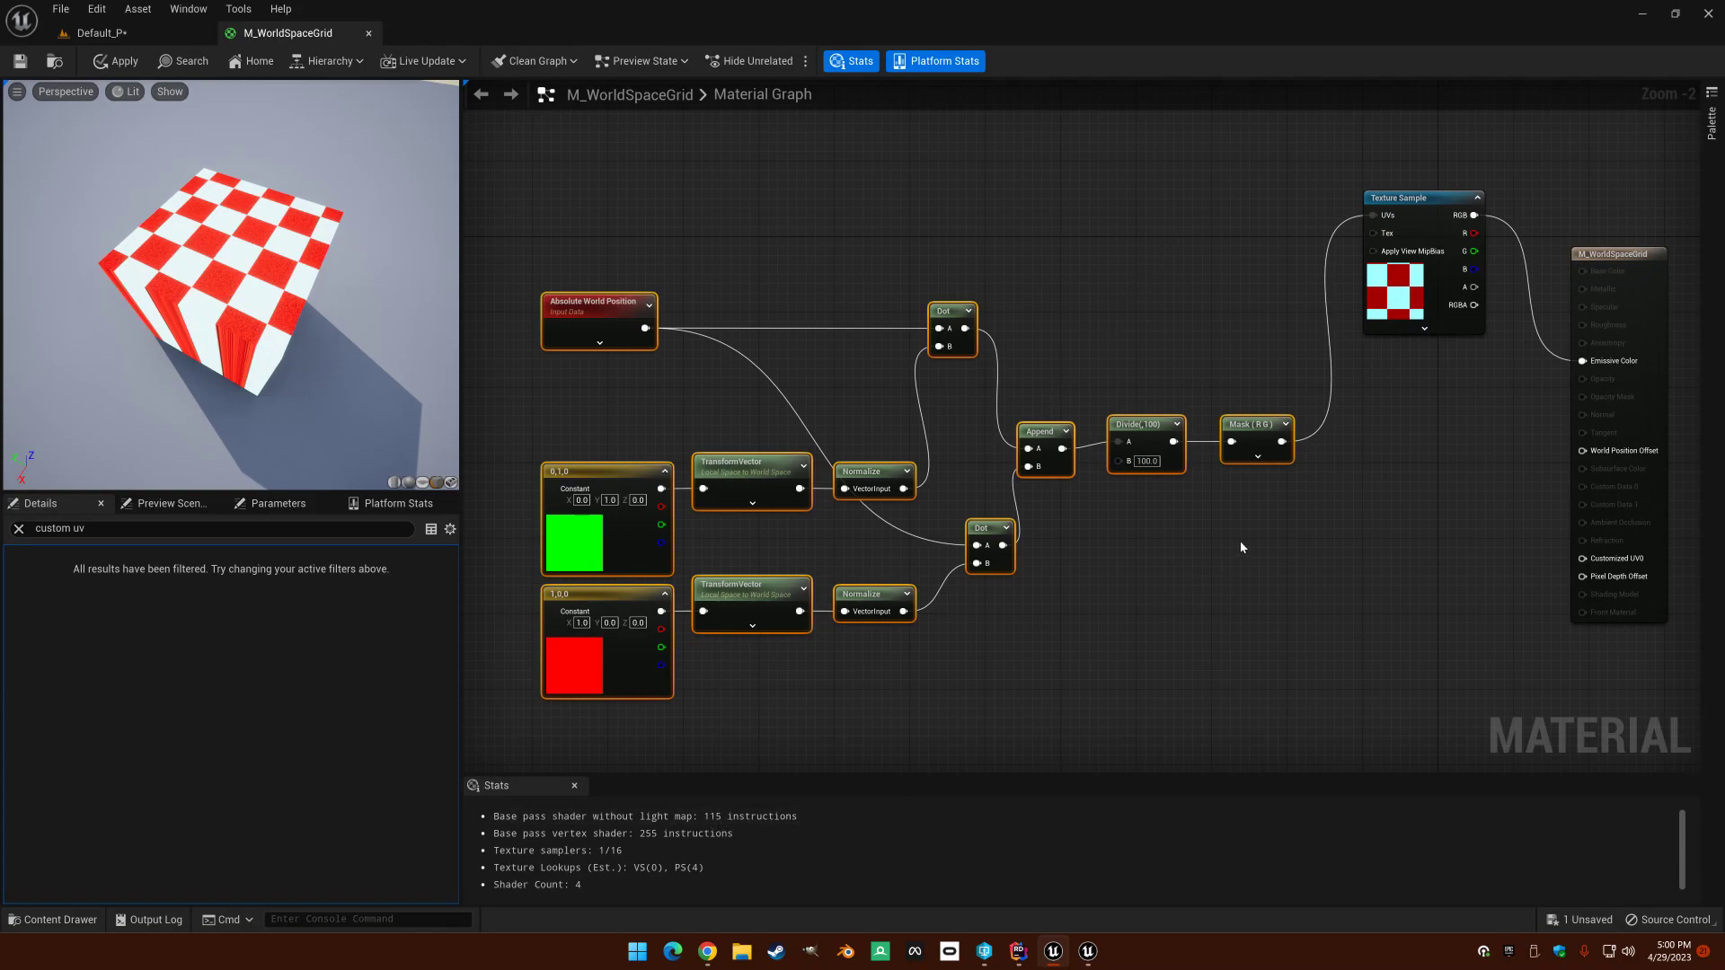
pyautogui.moveTo(1226, 338); pyautogui.dragTo(1177, 305, button='right')
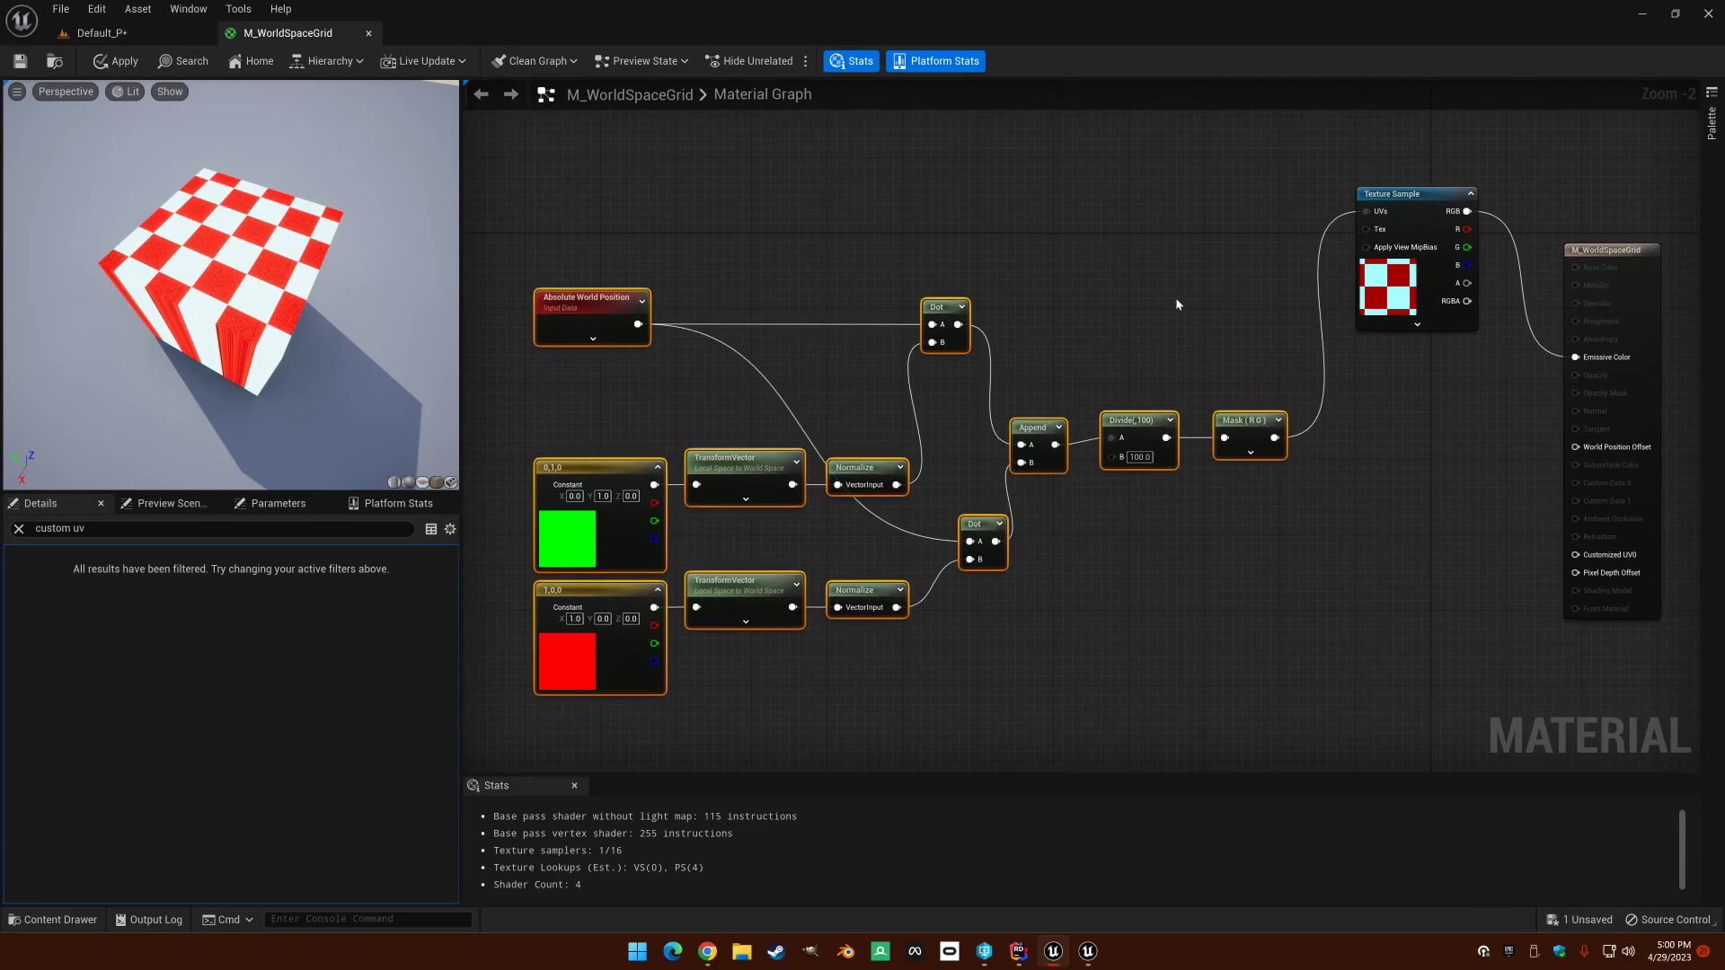
pyautogui.keyDown('ctrl'); pyautogui.moveTo(1367, 213); pyautogui.dragTo(1577, 557); pyautogui.keyUp('ctrl')
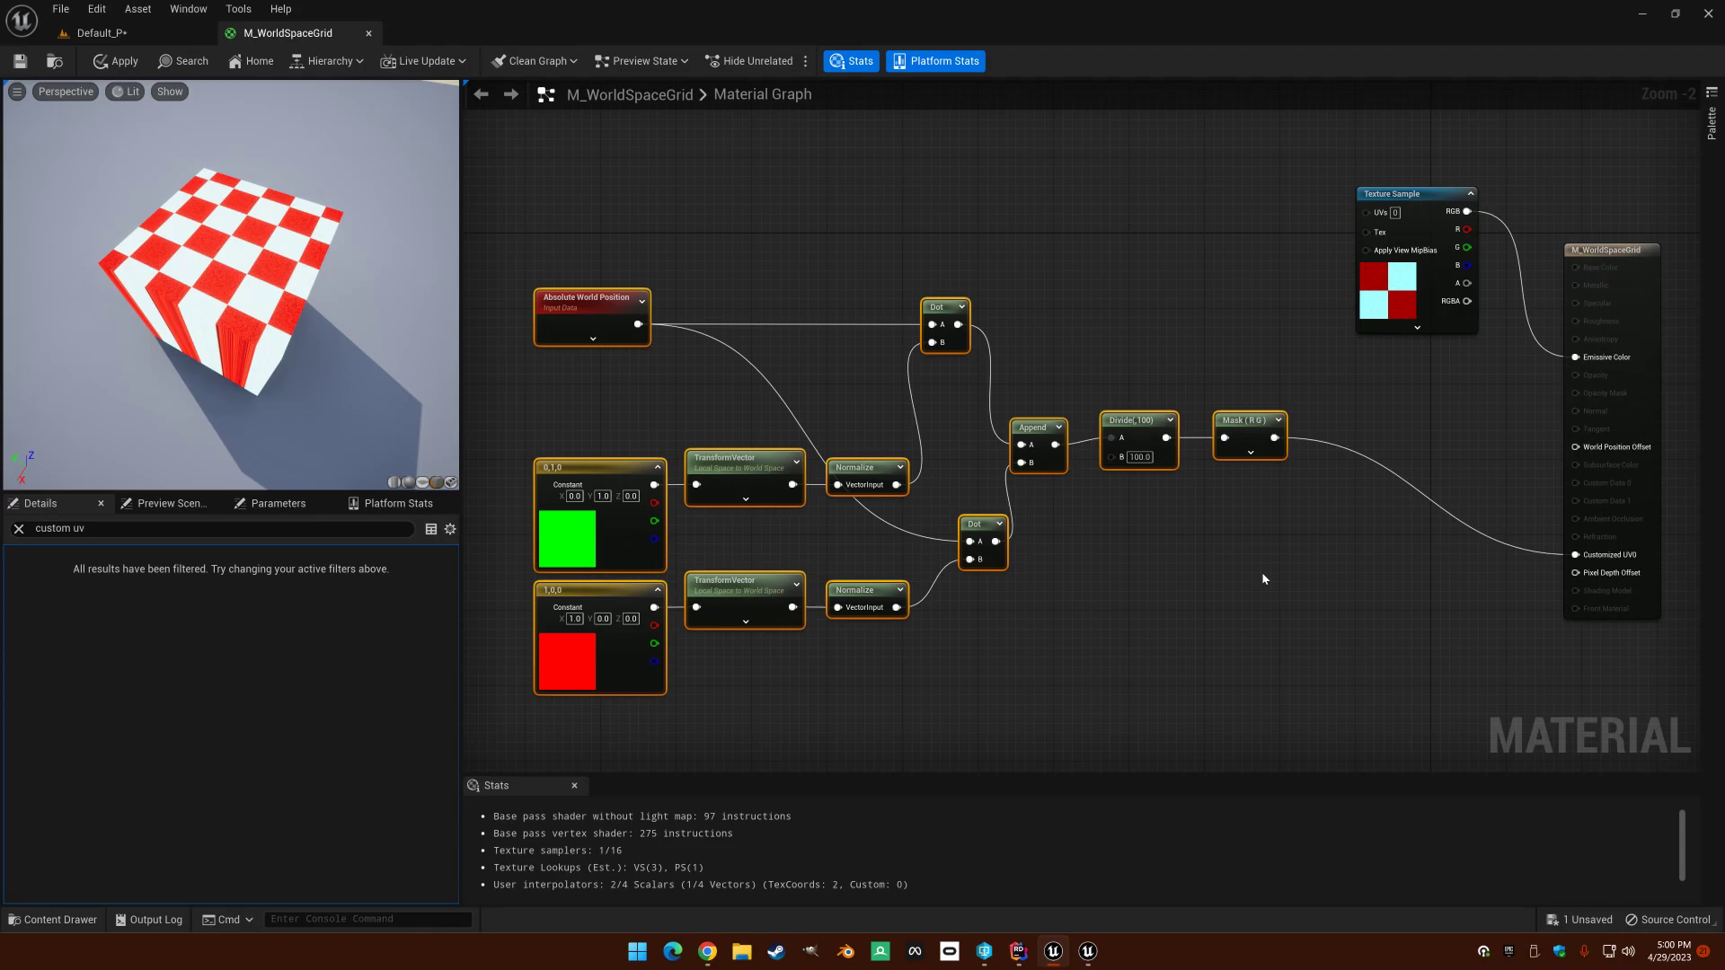
# Step: Move the Absolute World Position and upper Dot nodes down, closer to the 0,1,0 vector branch
pyautogui.moveTo(1092, 563); pyautogui.dragTo(1141, 534, button='right')
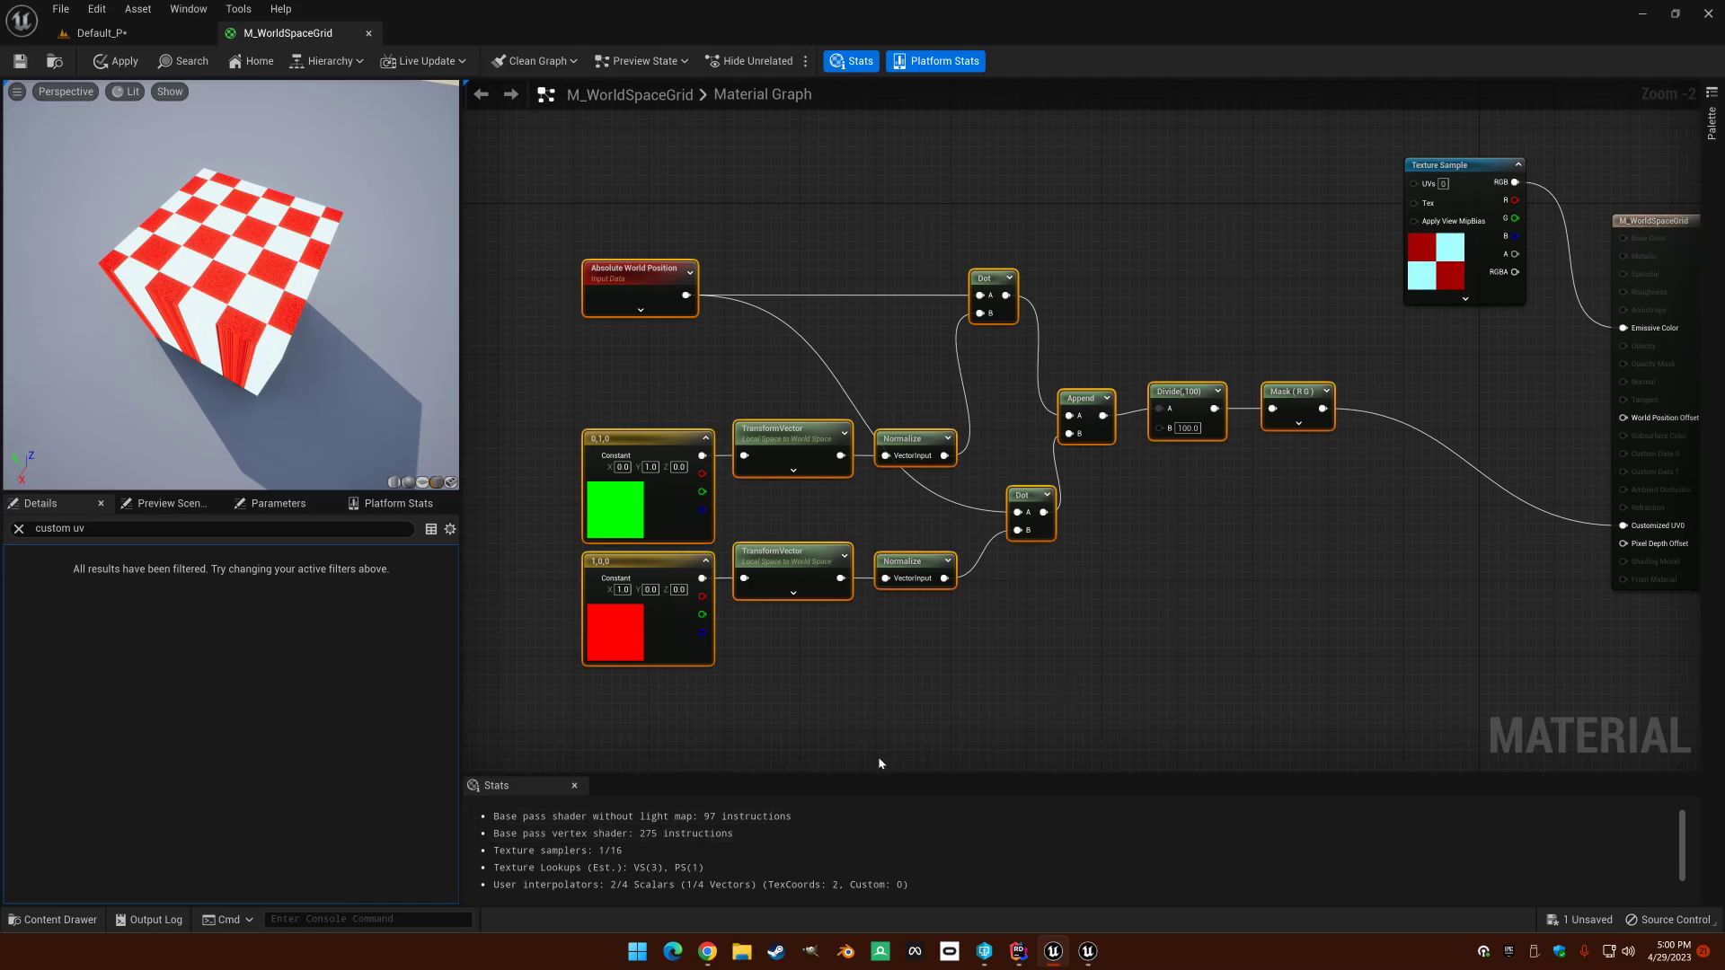
pyautogui.moveTo(1399, 537); pyautogui.dragTo(1364, 557, button='right')
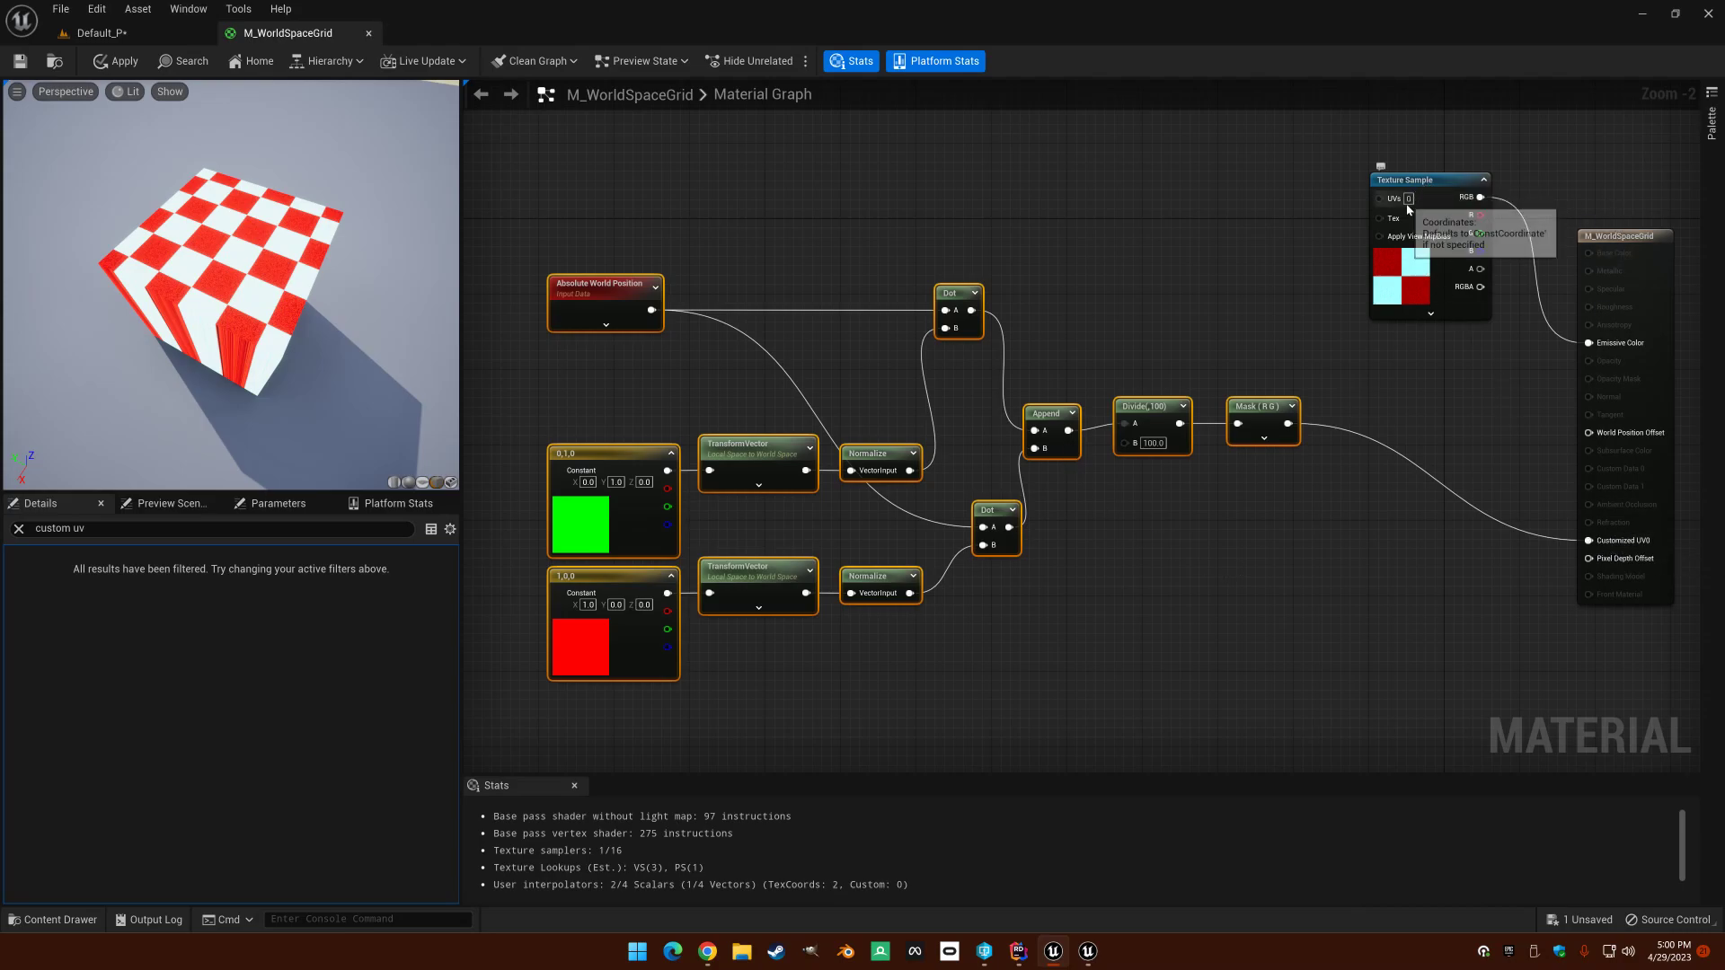
pyautogui.moveTo(1155, 281); pyautogui.dragTo(1139, 247, button='right')
pyautogui.moveTo(593, 189); pyautogui.dragTo(942, 314)
pyautogui.click(937, 255)
pyautogui.moveTo(604, 190); pyautogui.dragTo(962, 343)
pyautogui.click(1098, 685)
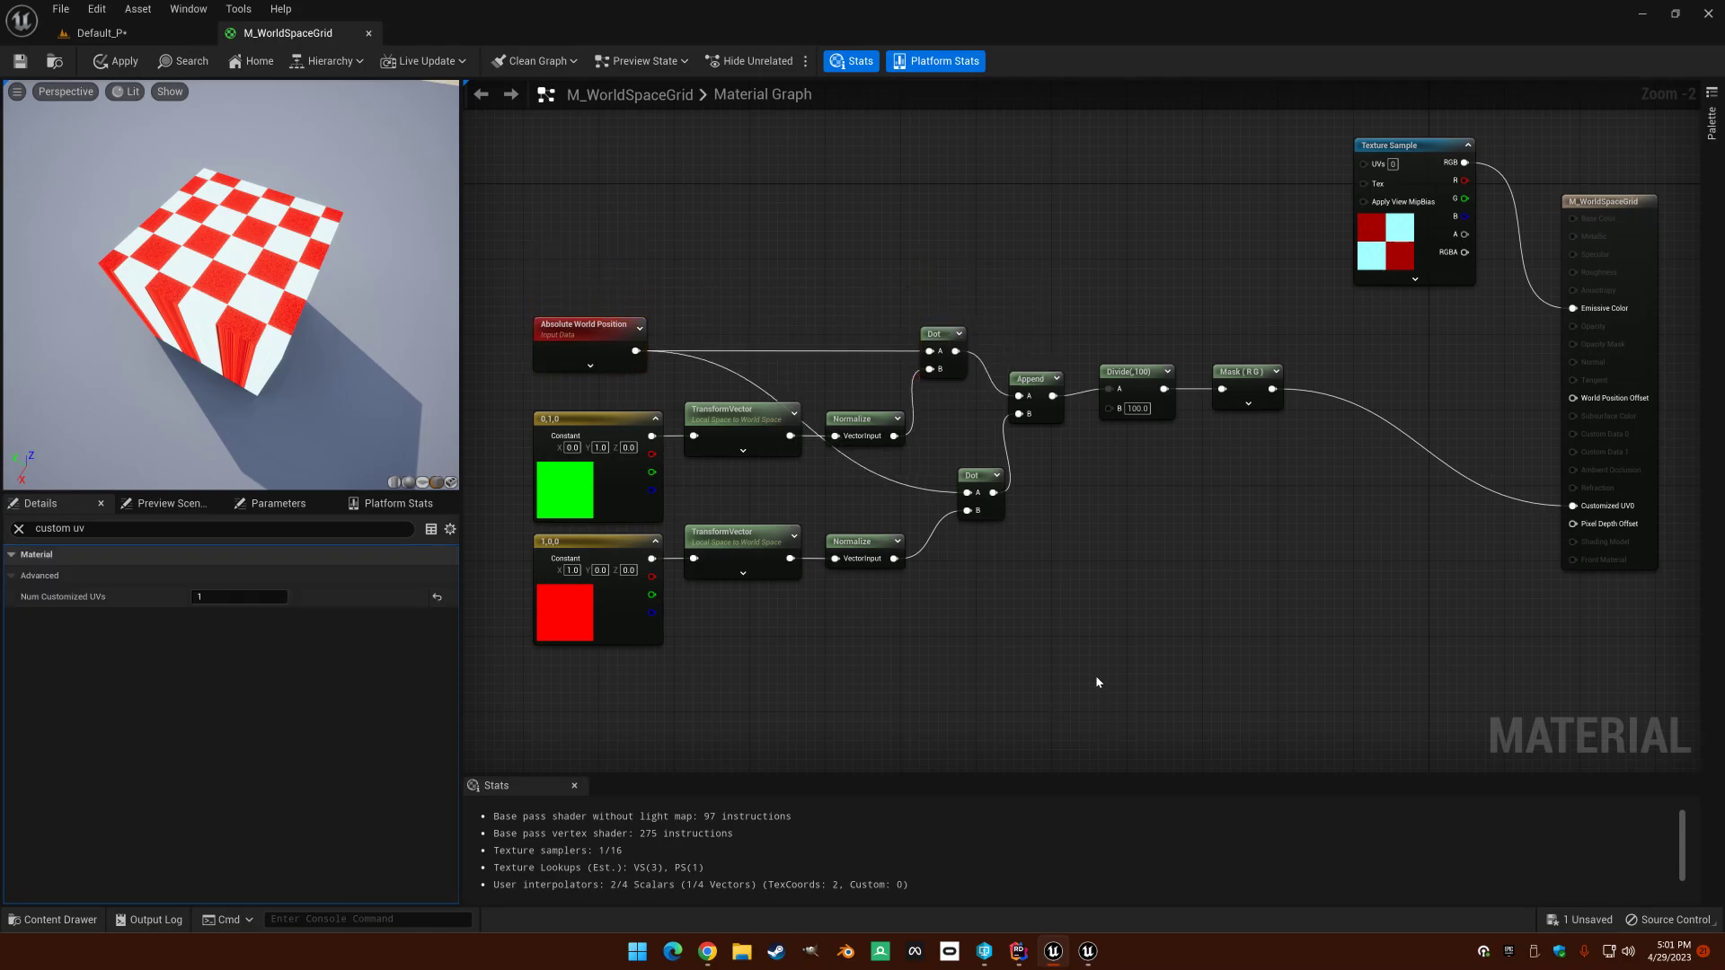
pyautogui.moveTo(1129, 568); pyautogui.dragTo(1148, 570, button='right')
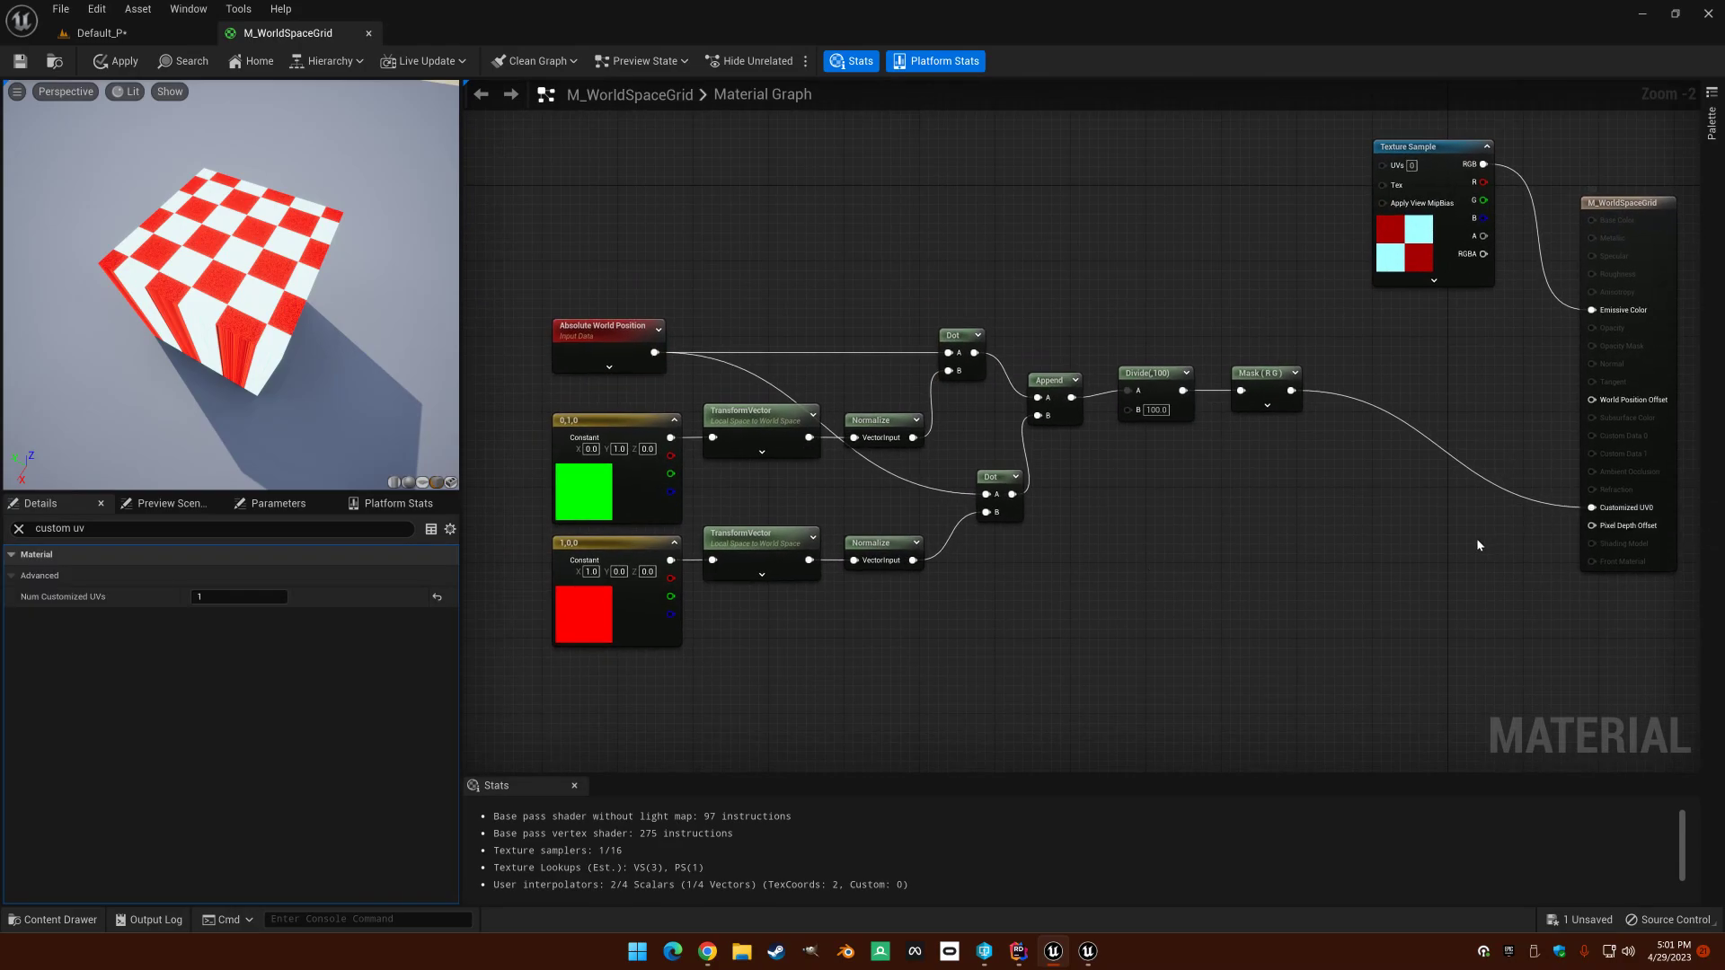
pyautogui.moveTo(1482, 539); pyautogui.dragTo(1442, 560, button='right')
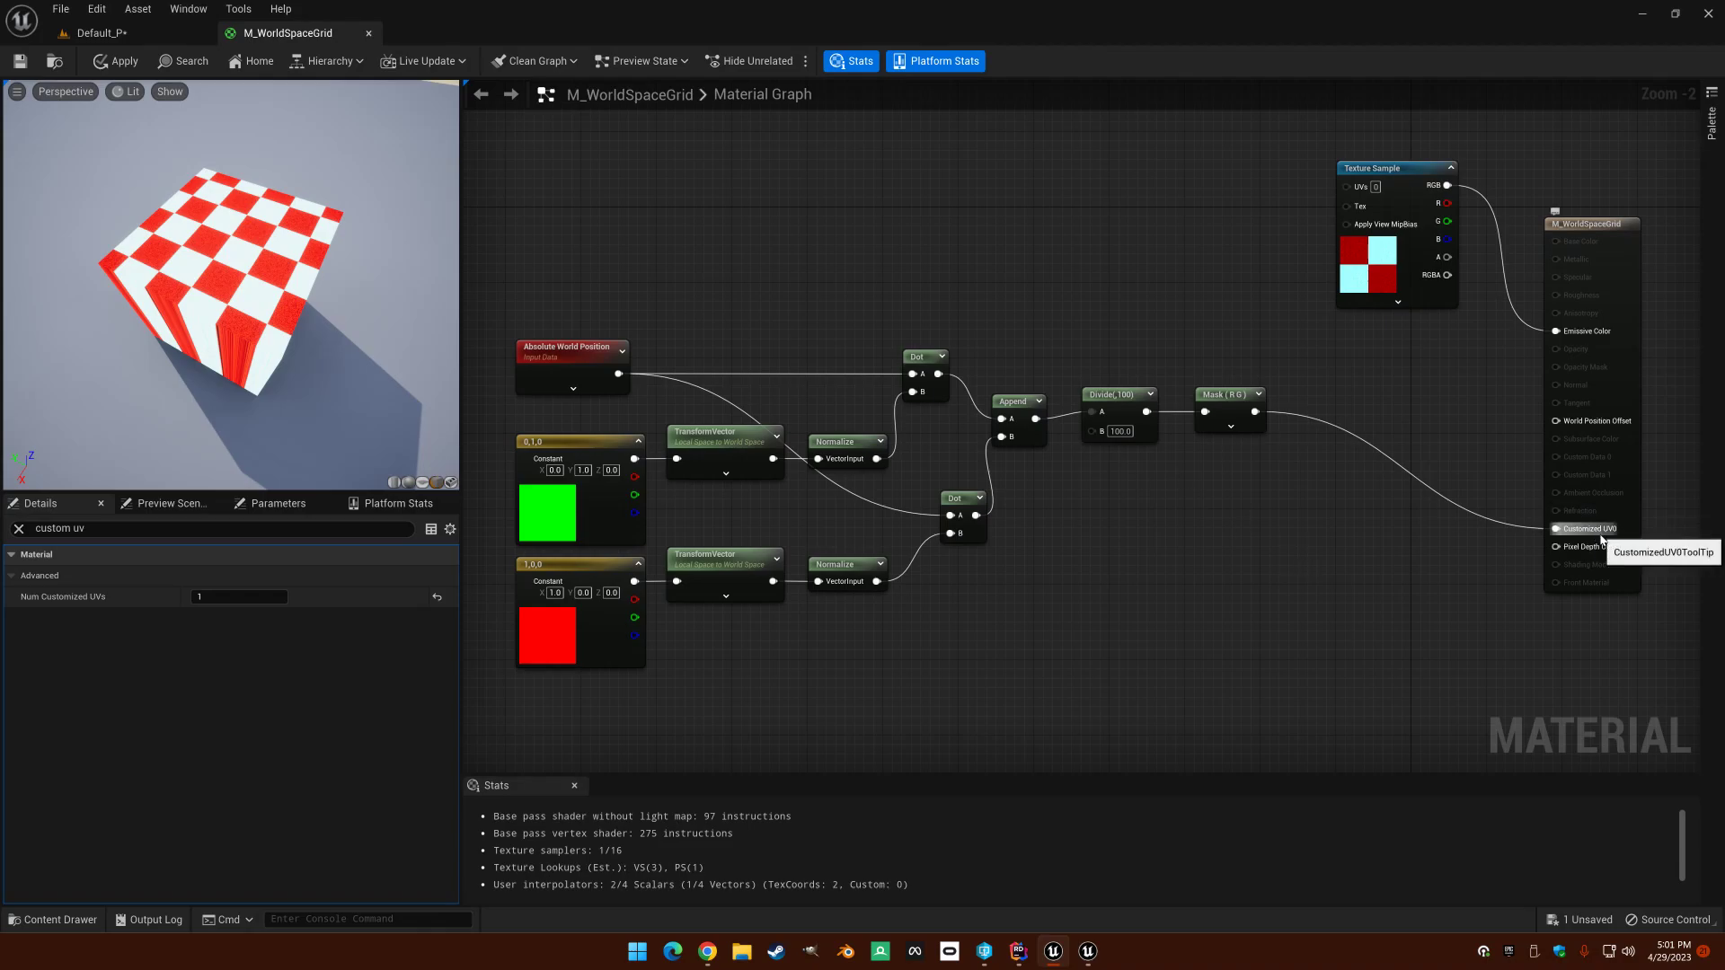
pyautogui.moveTo(1141, 511); pyautogui.dragTo(1151, 516, button='right')
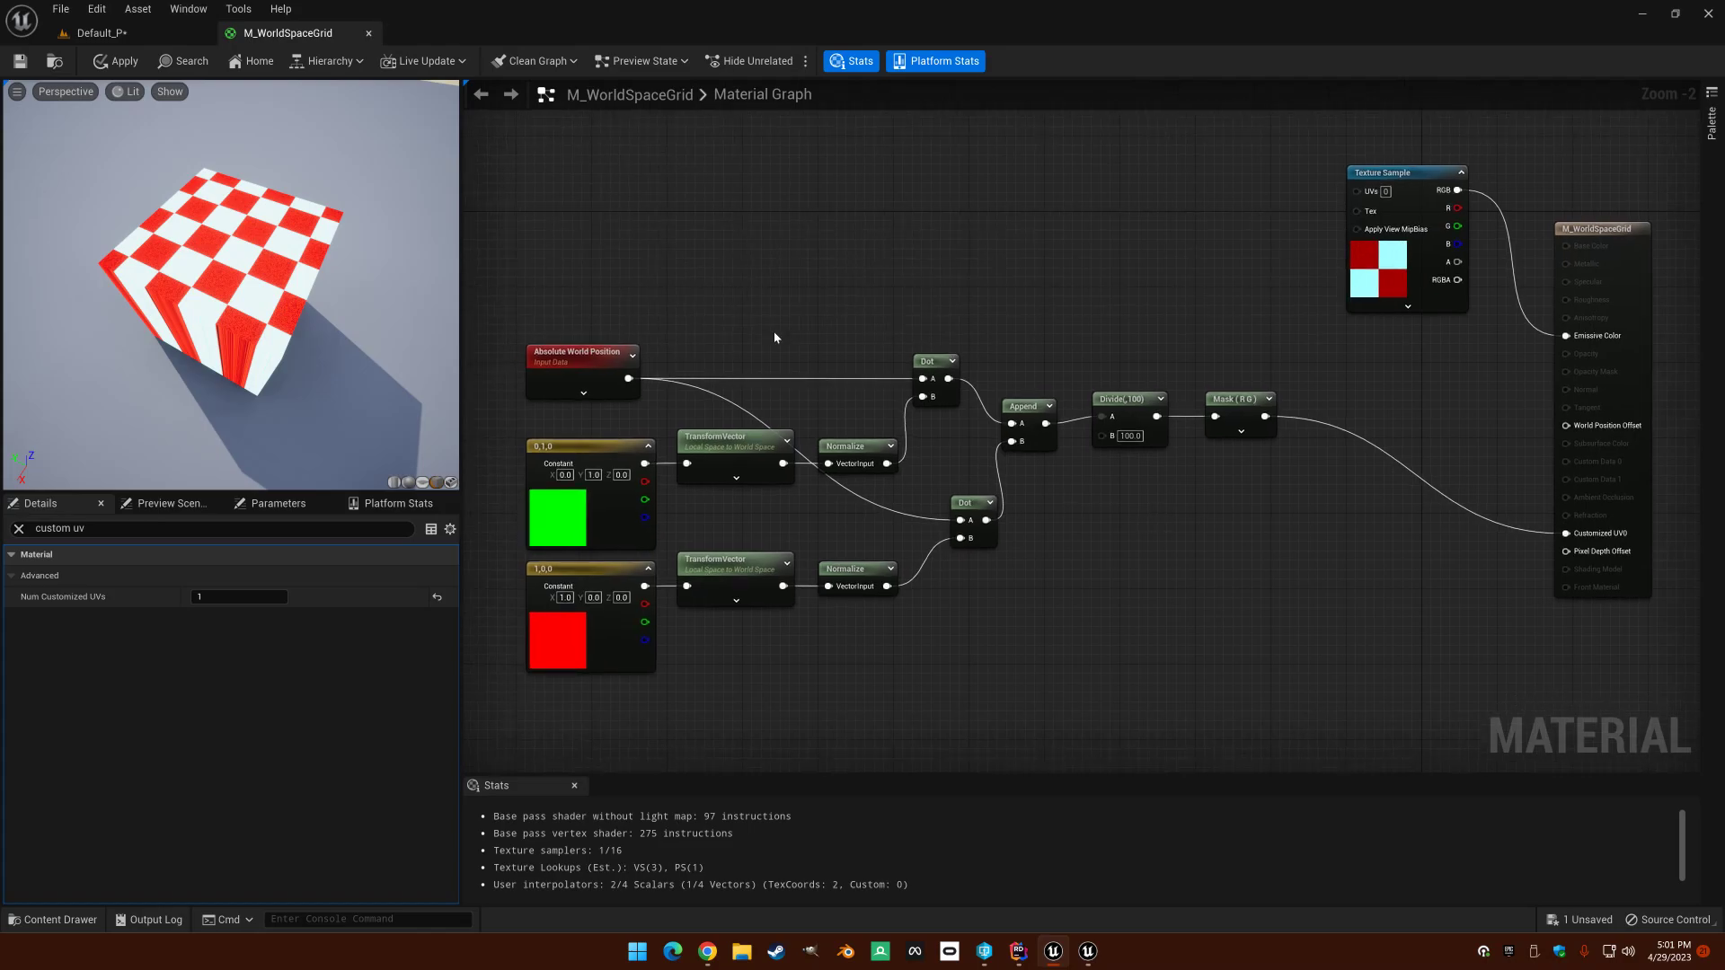
pyautogui.moveTo(304, 321); pyautogui.dragTo(255, 314)
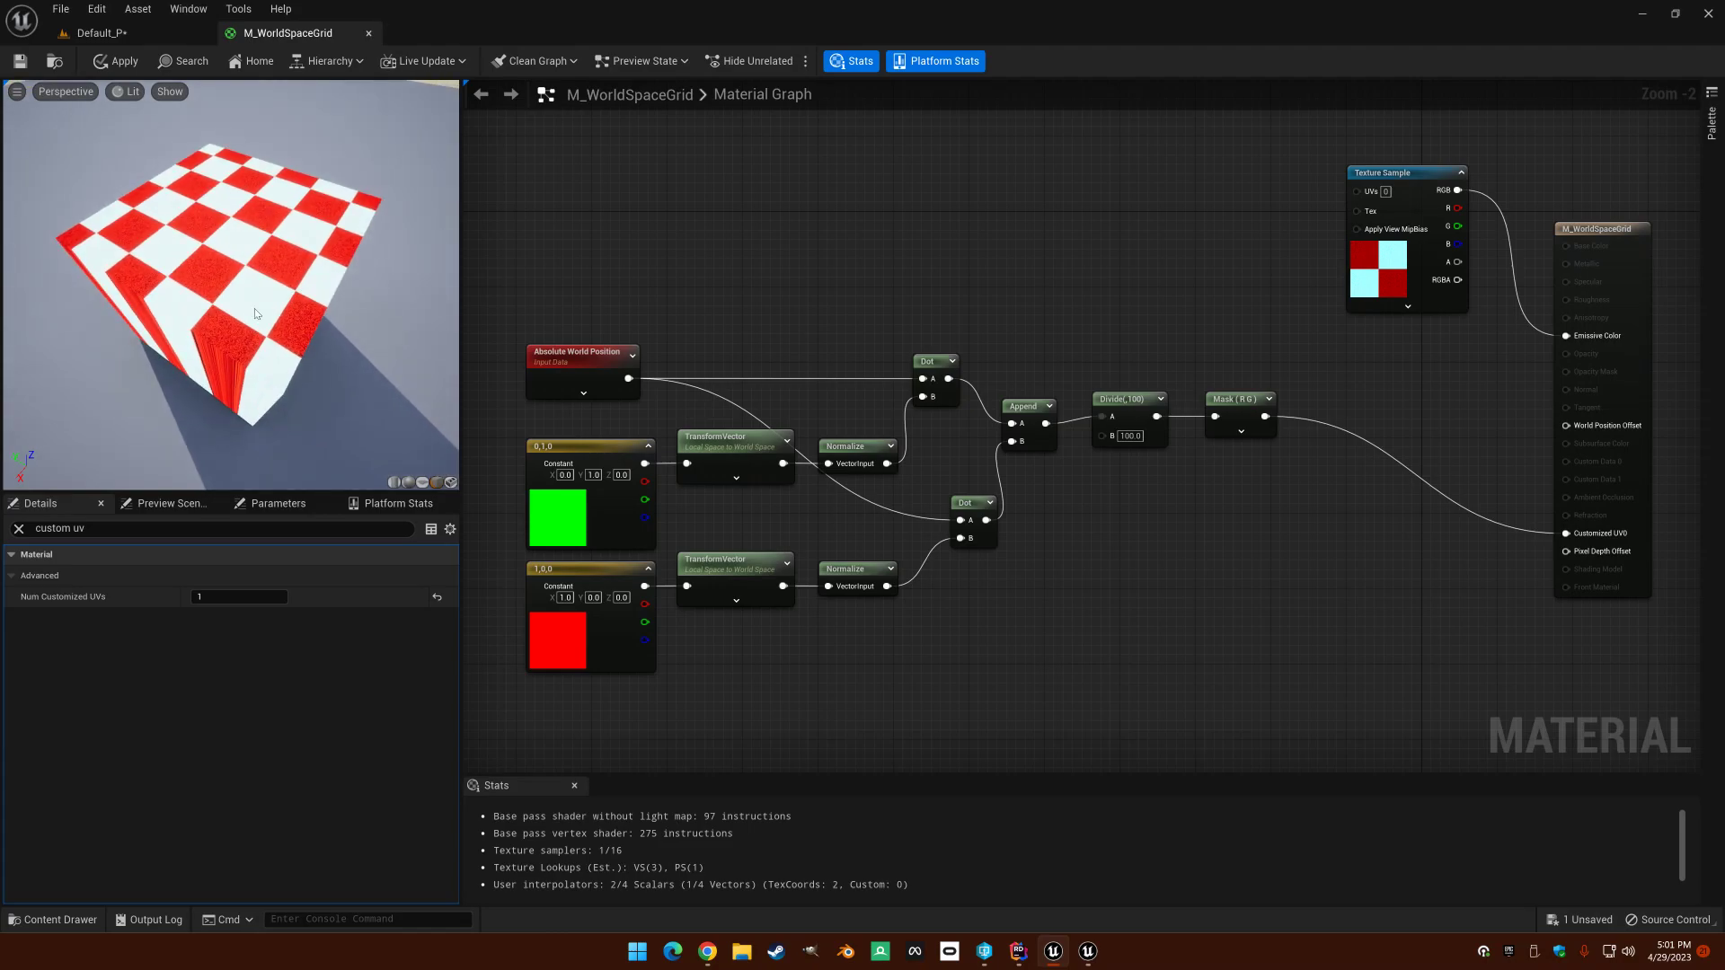